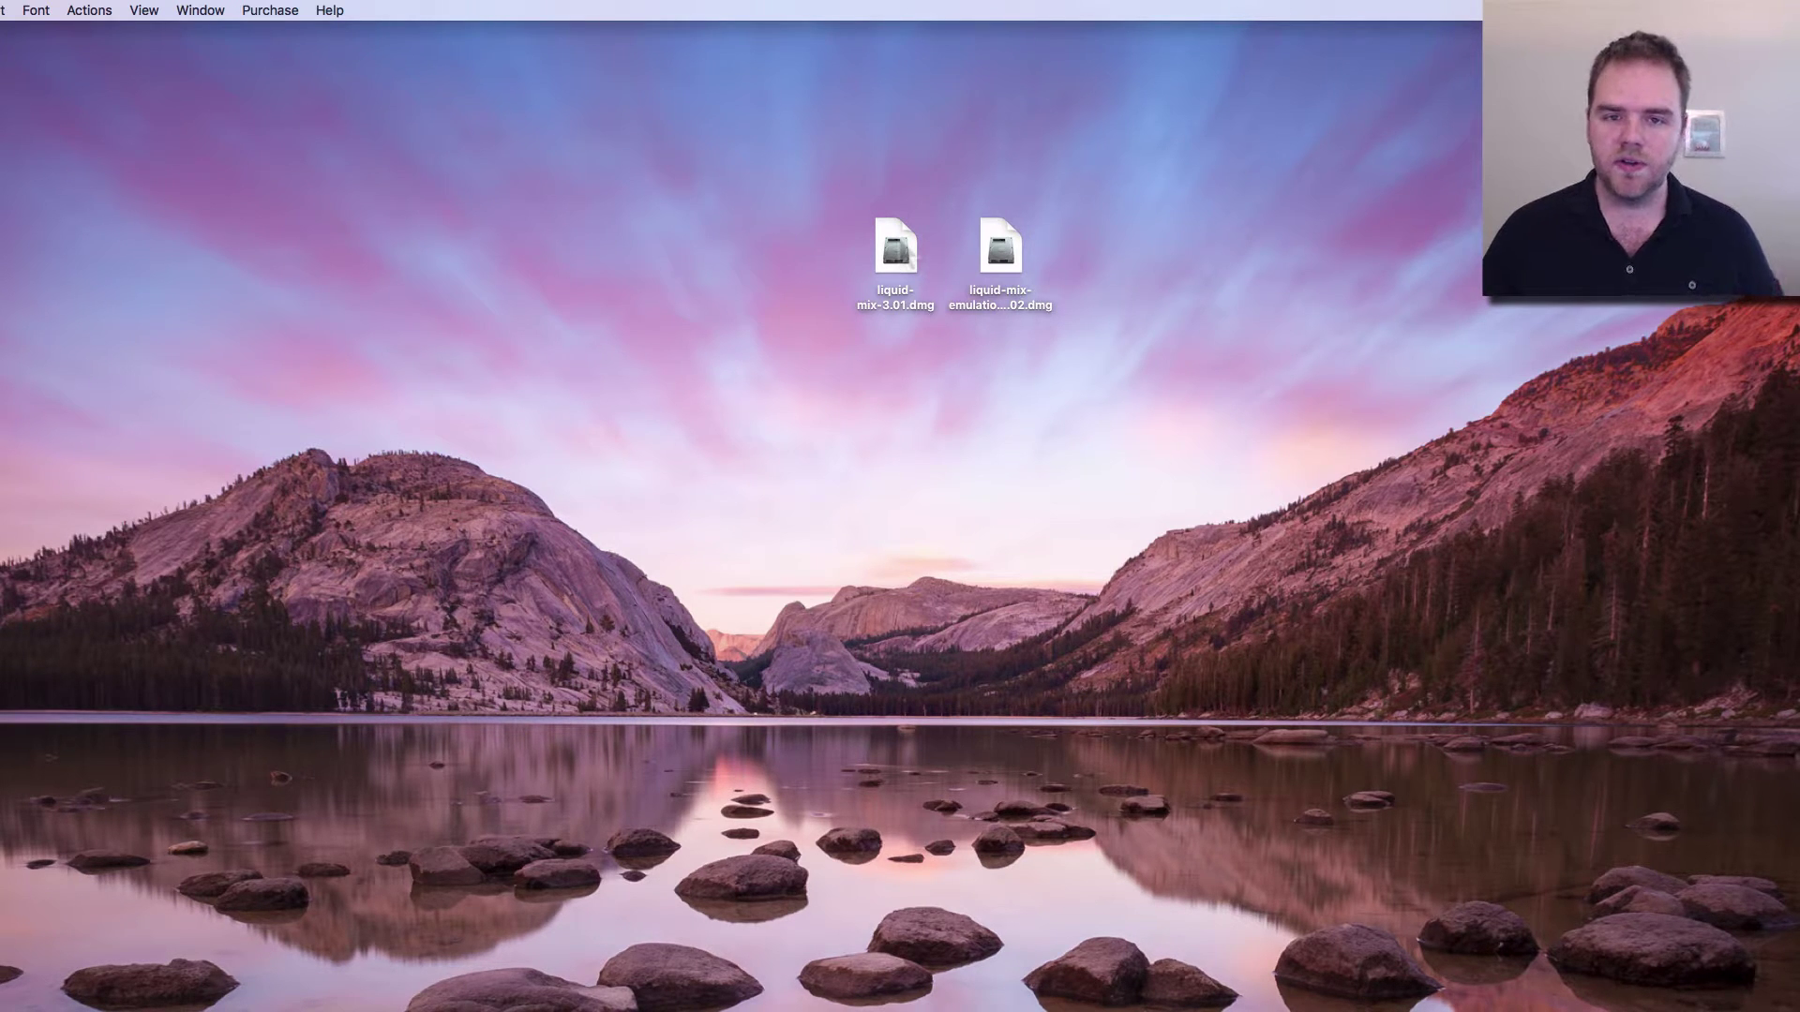
- Open the liquid-mix-3.01.dmg disk image and launch Install LiquidMix.mpkg
left_click(895, 248)
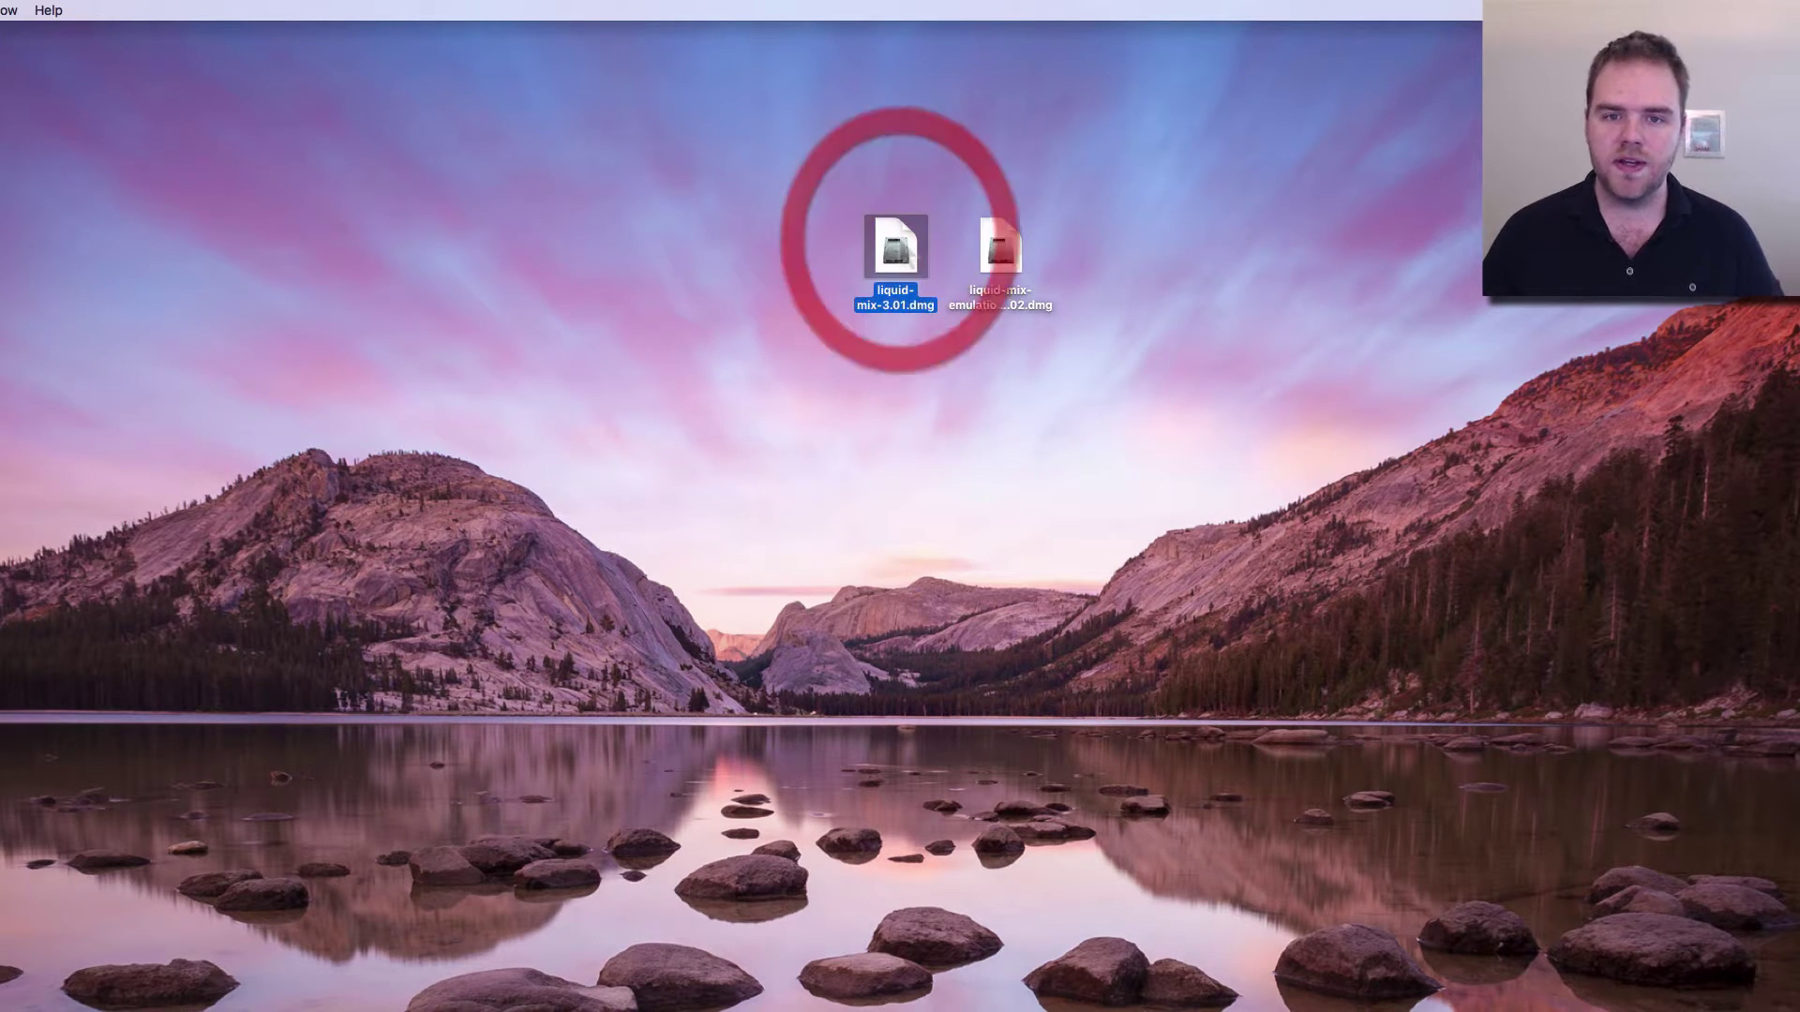
left_click(1022, 263)
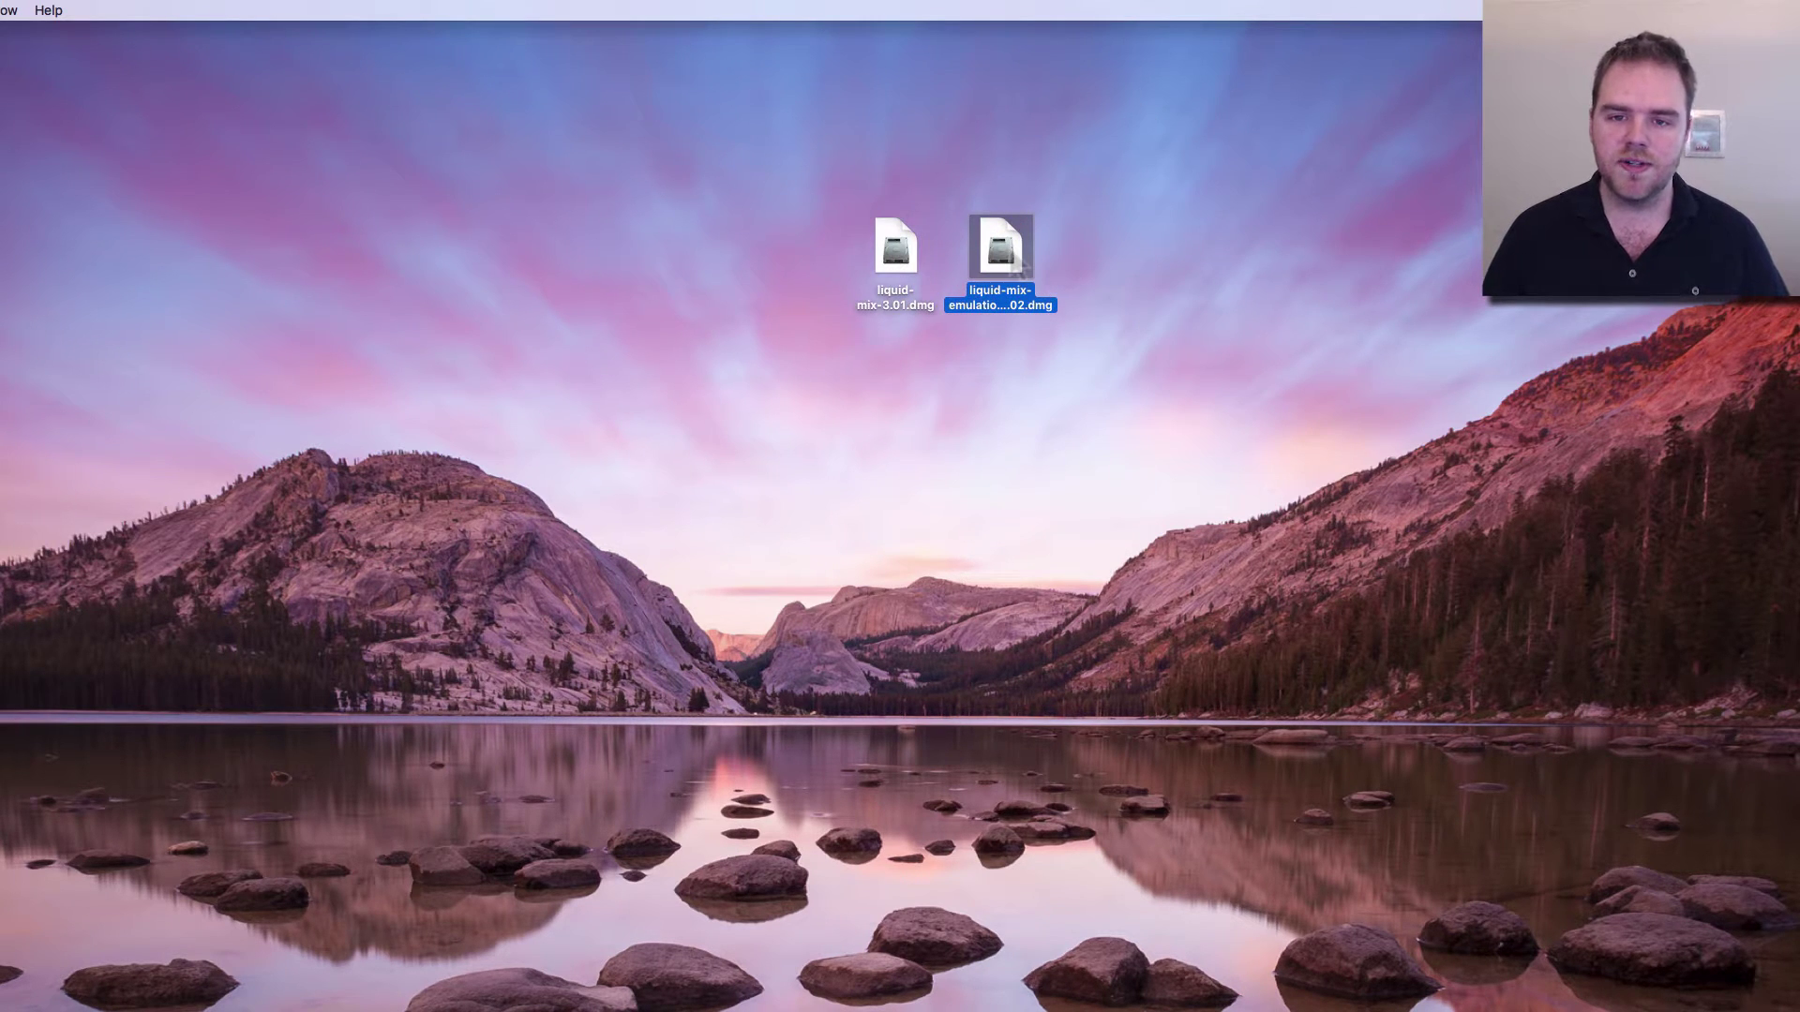
left_click(909, 255)
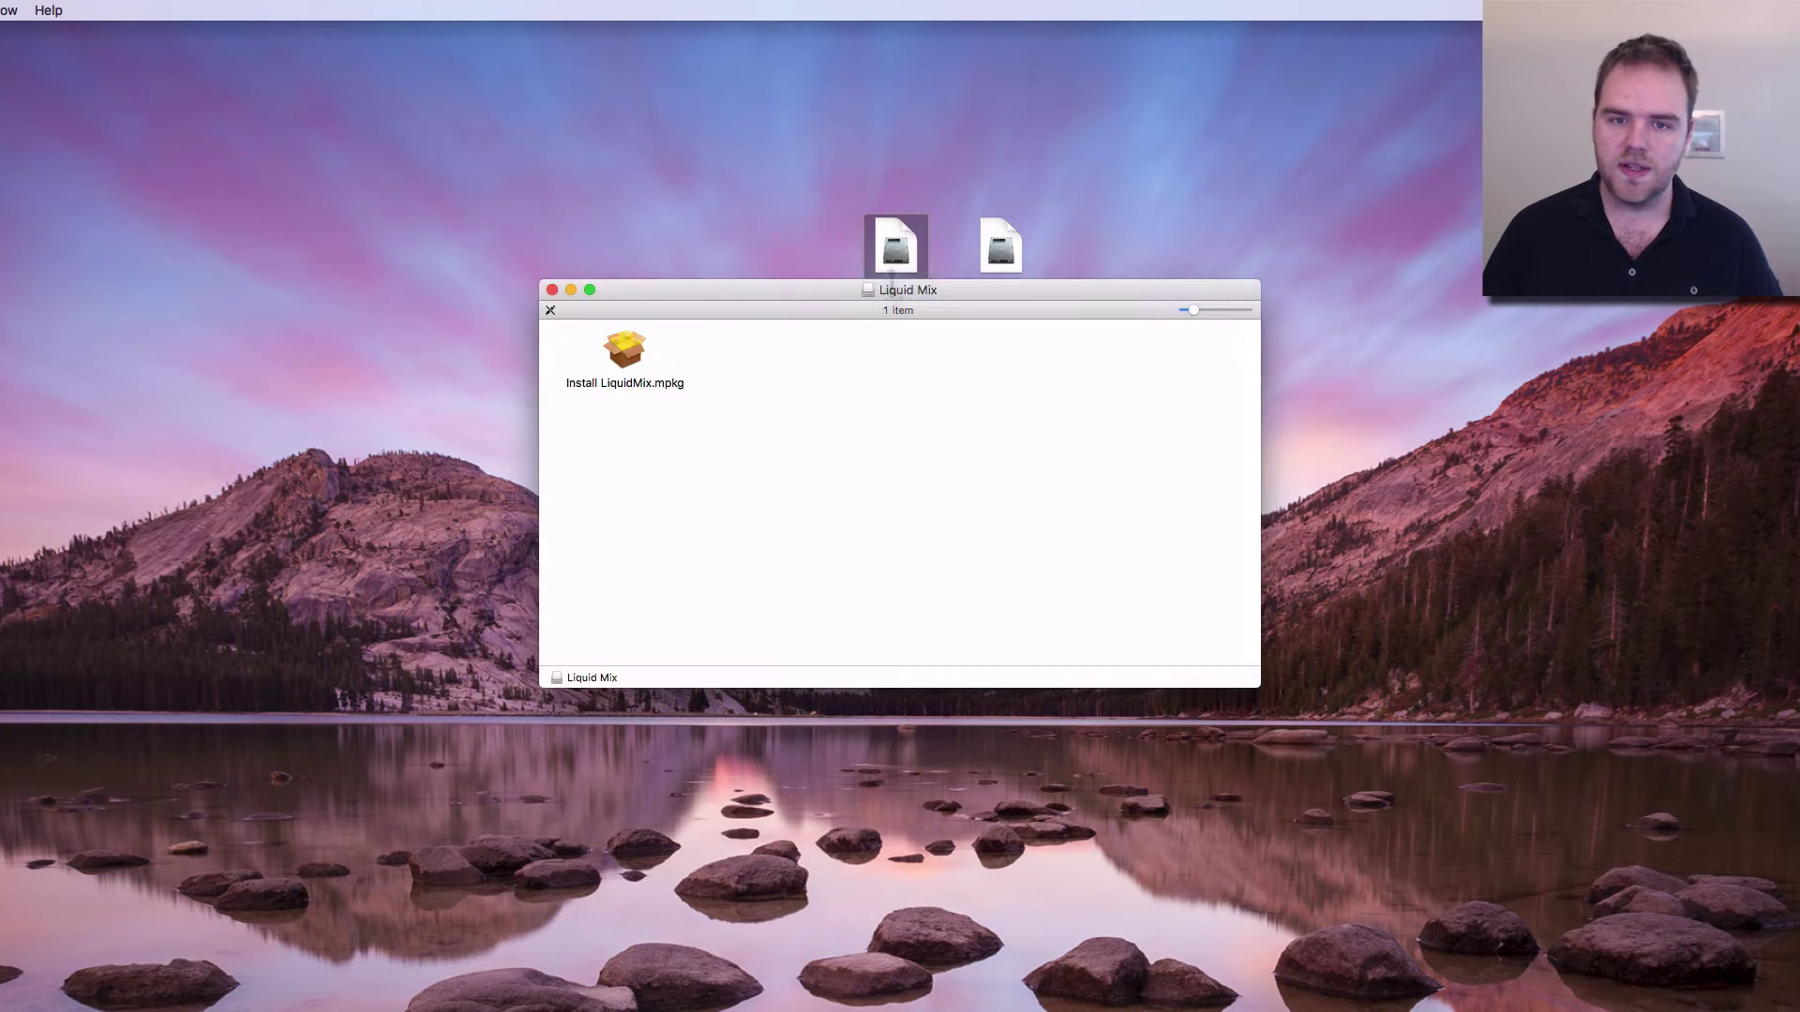
left_click_drag(891, 288, 938, 103)
left_click(675, 169)
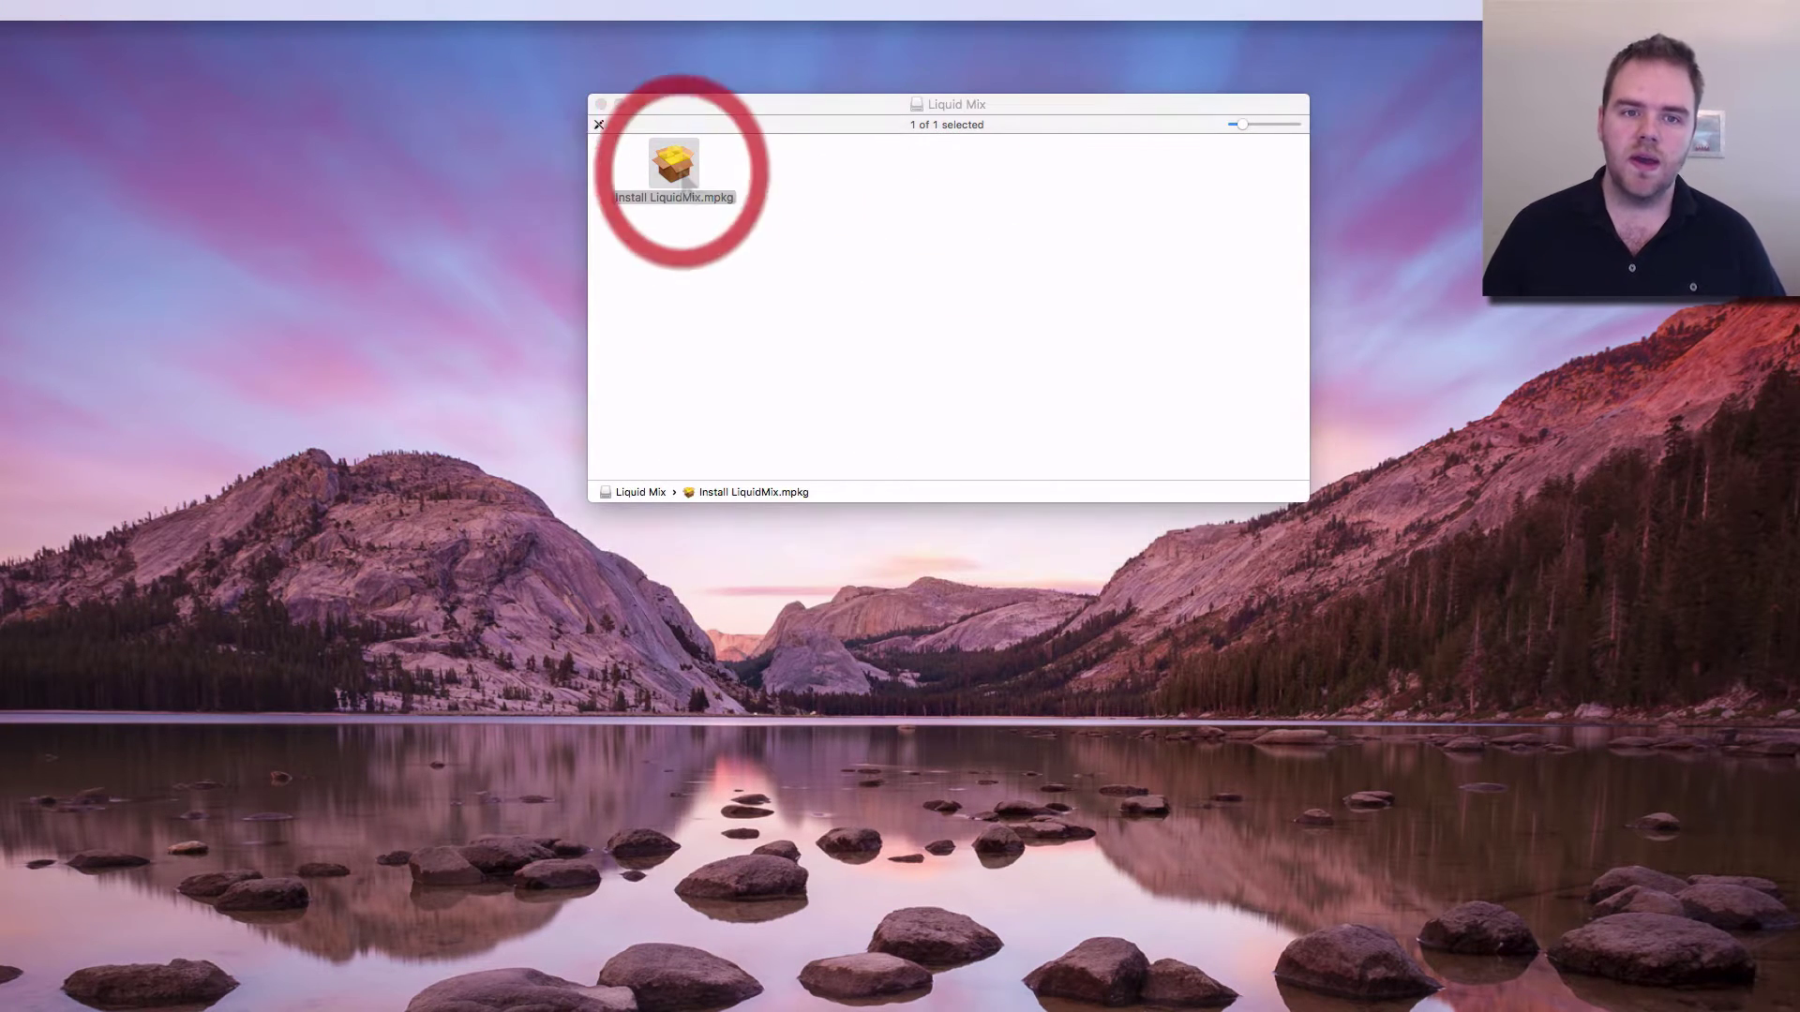
left_click_drag(1001, 452, 1014, 63)
- Accept the license and run the standard LiquidMix install on Macintosh HD with the password
left_click(1057, 193)
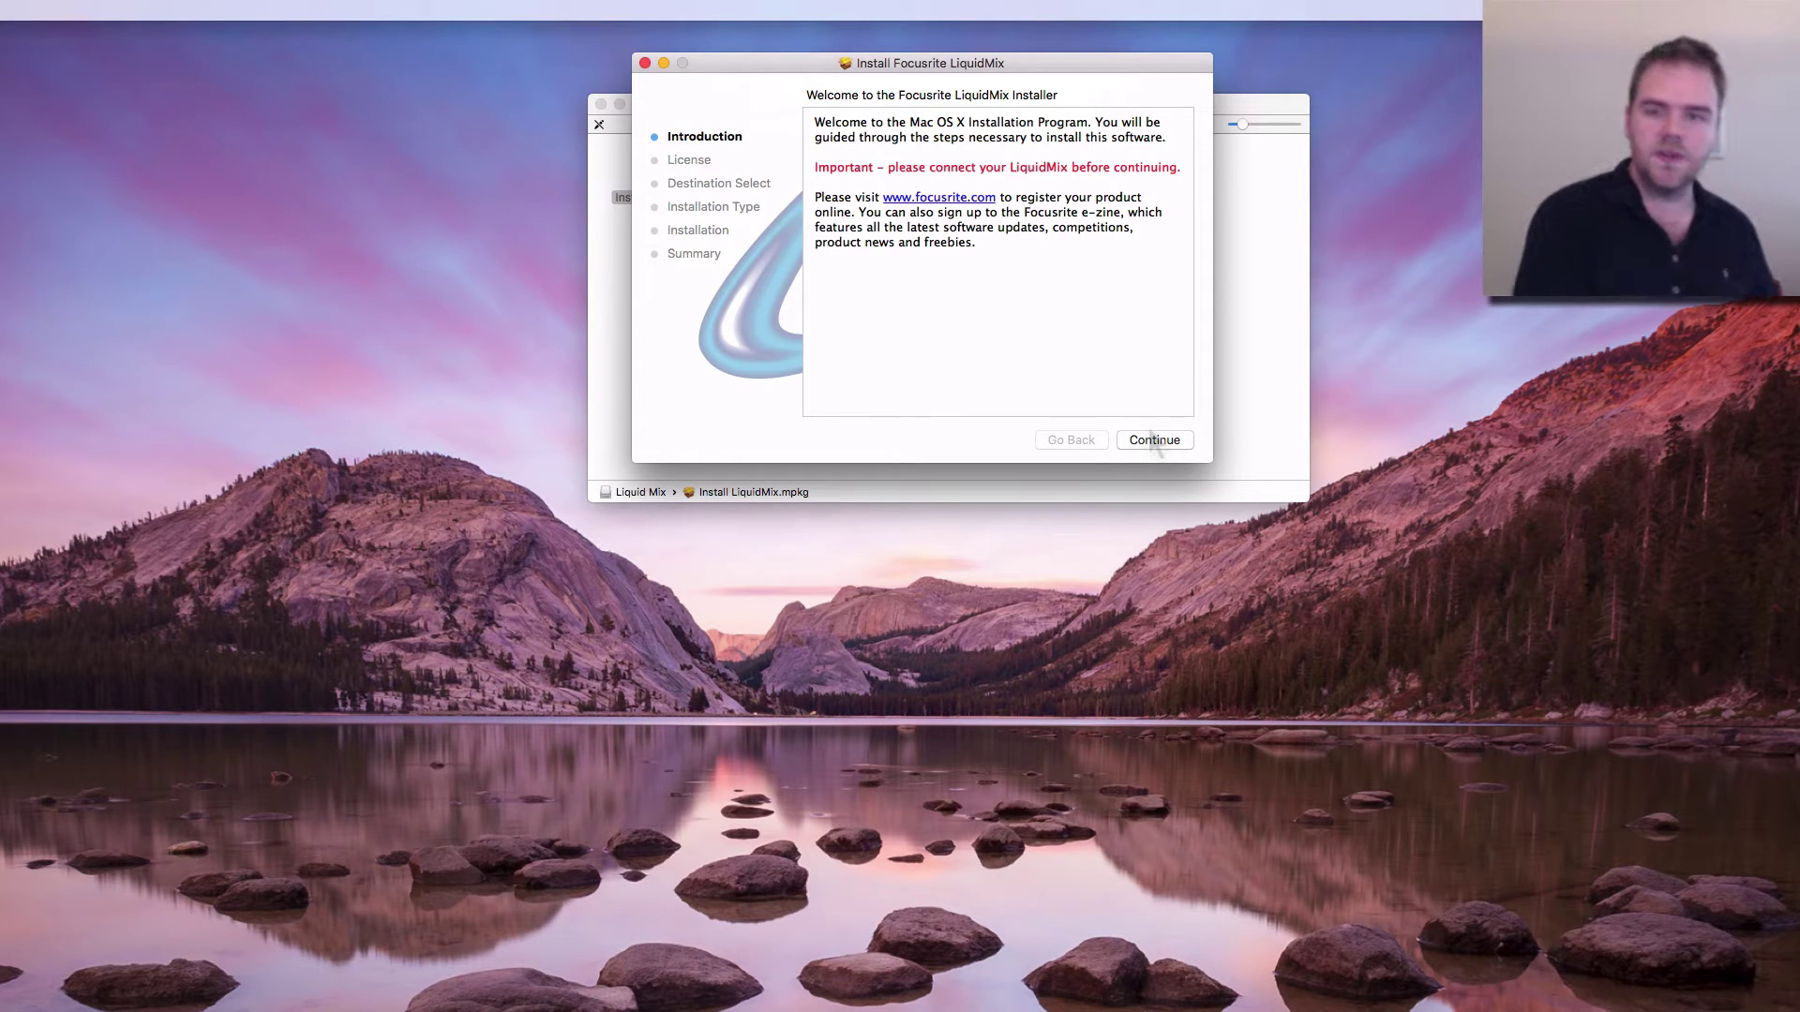
left_click(1155, 439)
left_click(1155, 440)
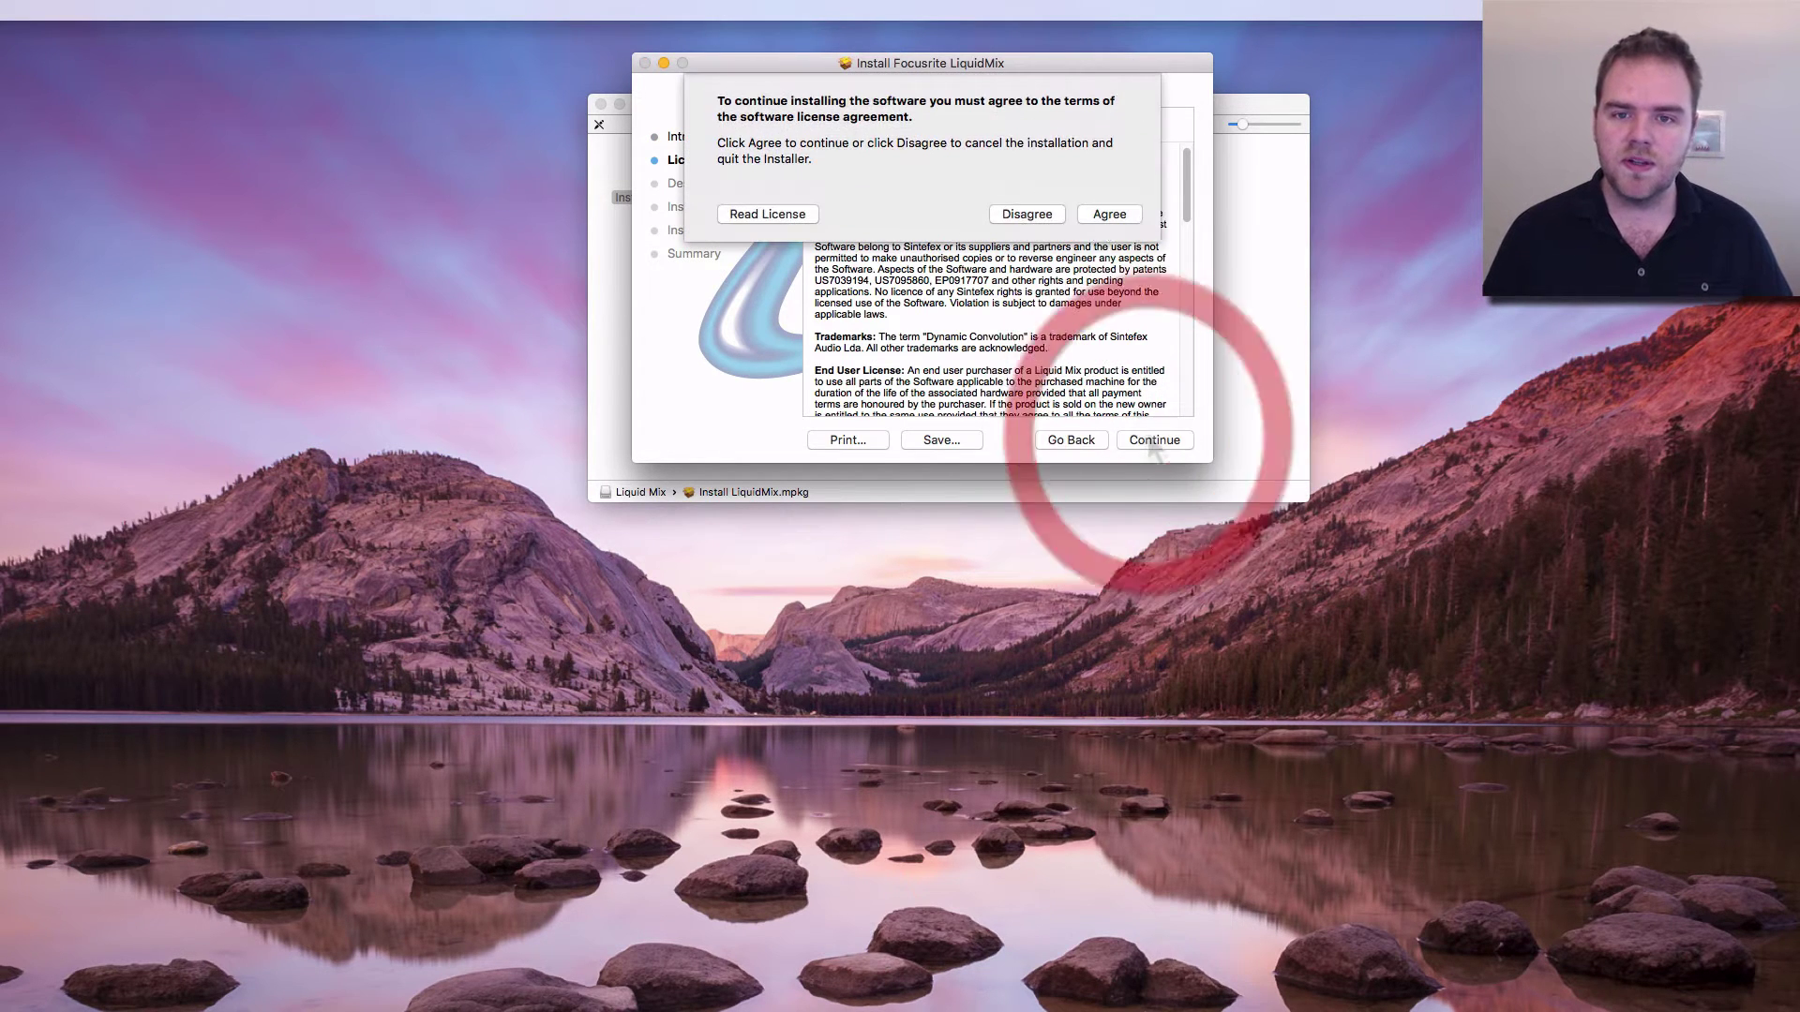
left_click(1107, 212)
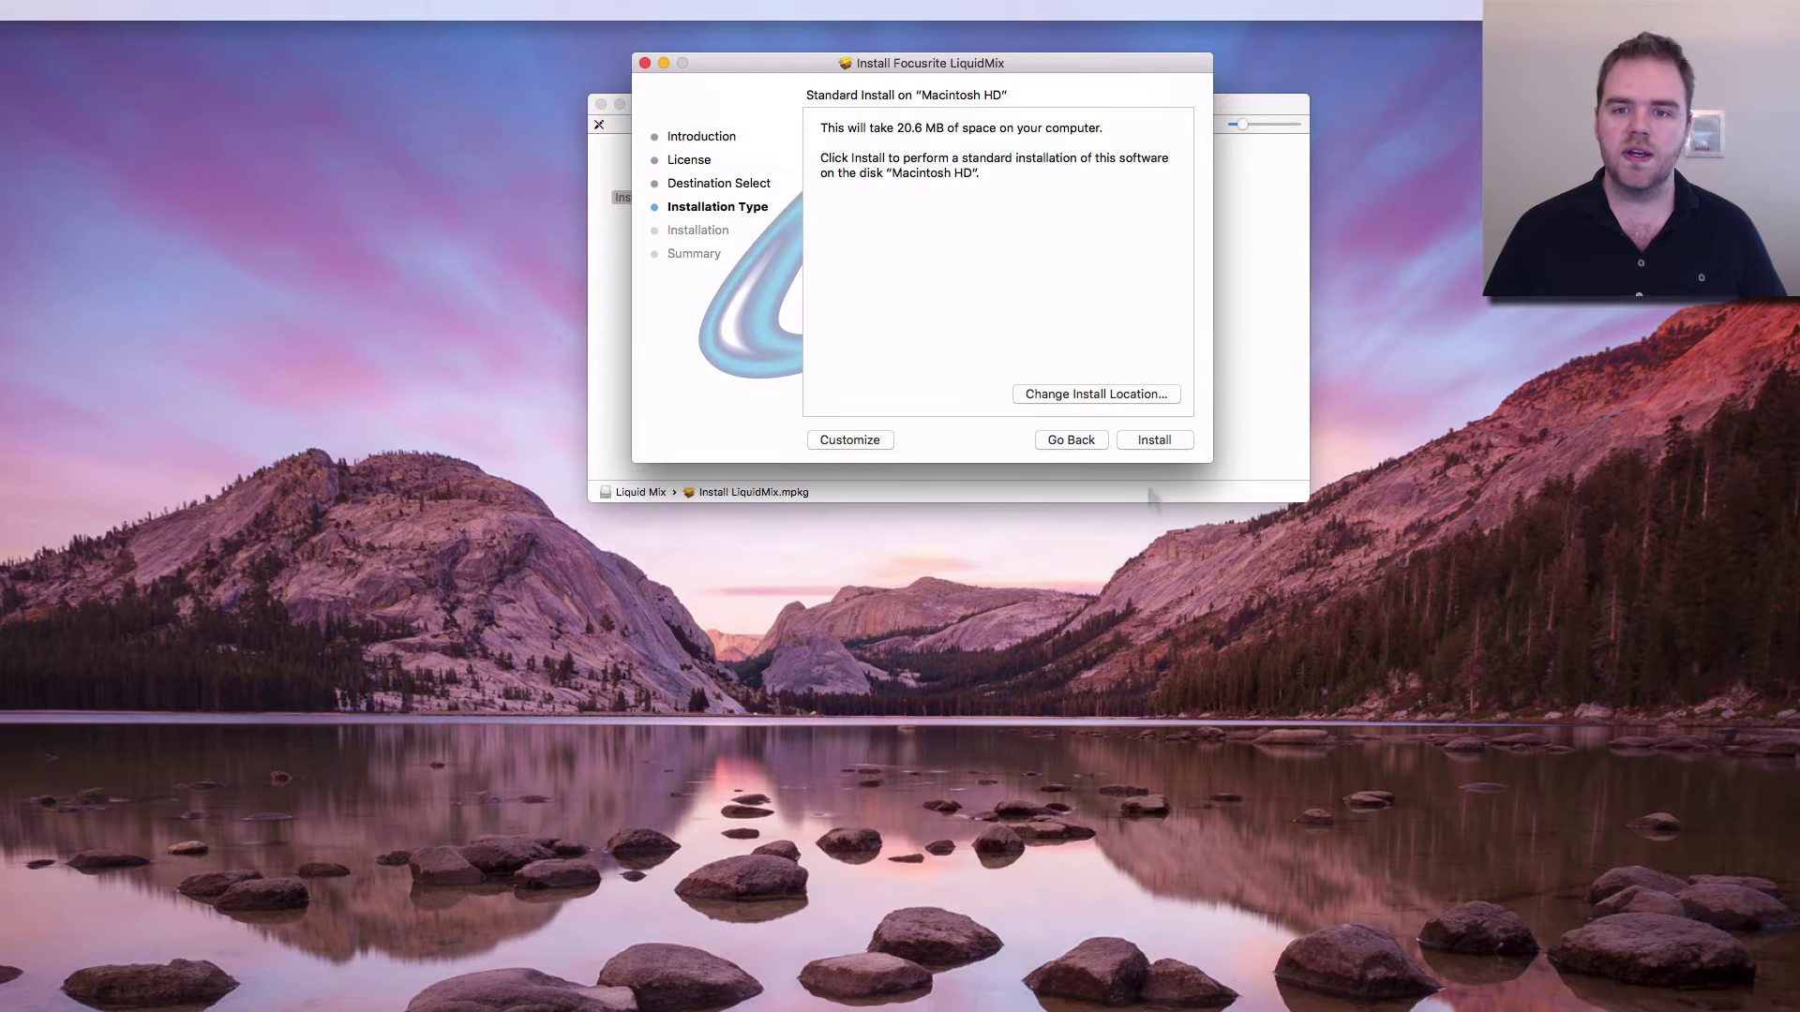
left_click(1148, 443)
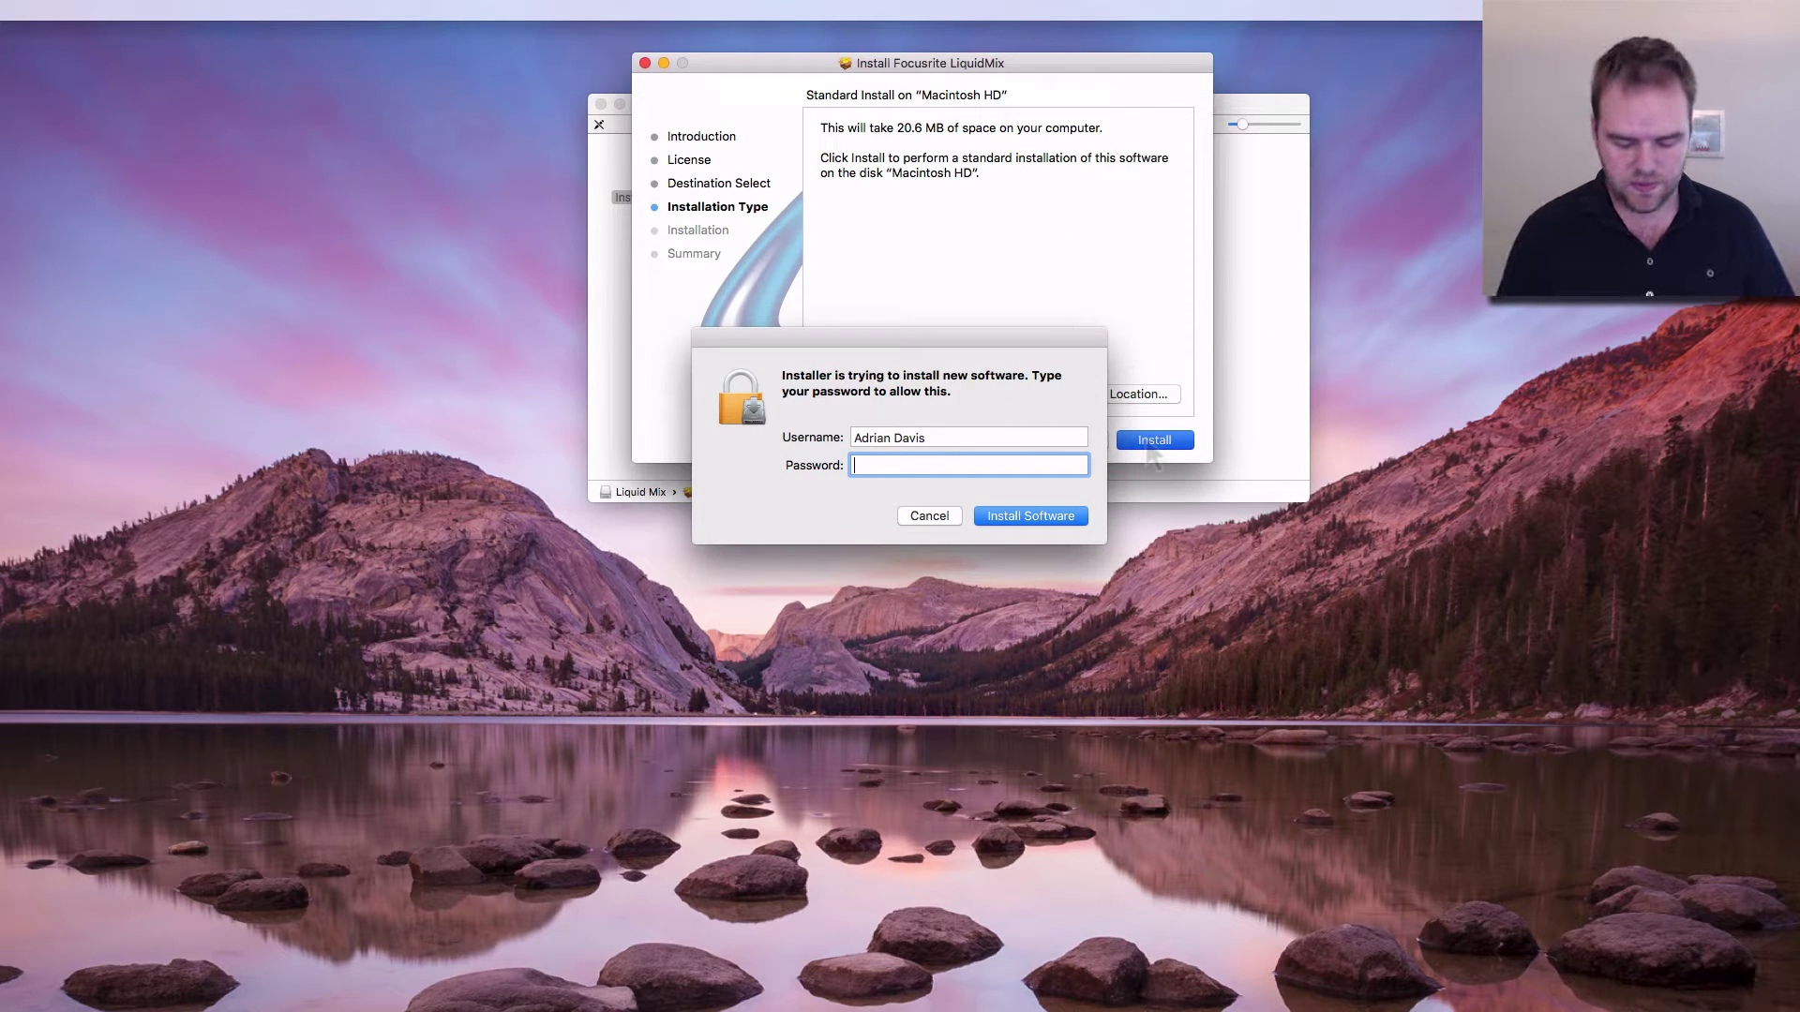
key("Return")
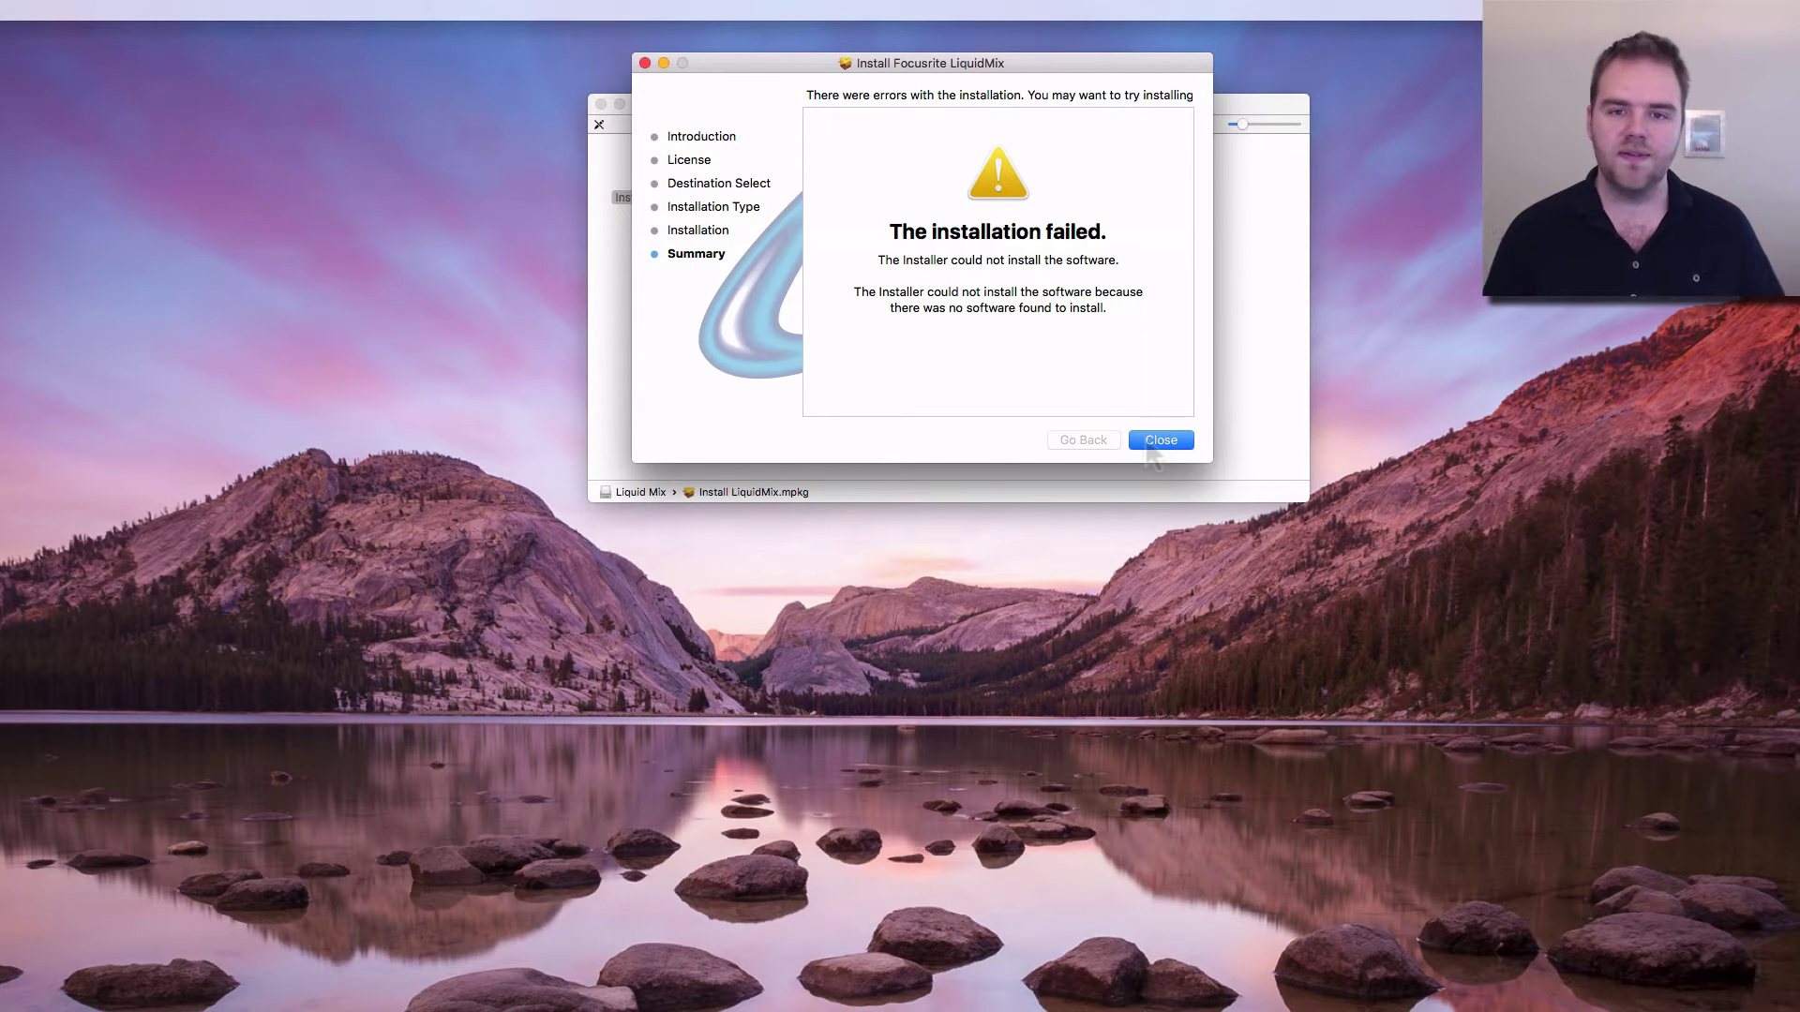
- Close the failed installer and show the package contents of Install LiquidMix.mpkg
left_click(1158, 440)
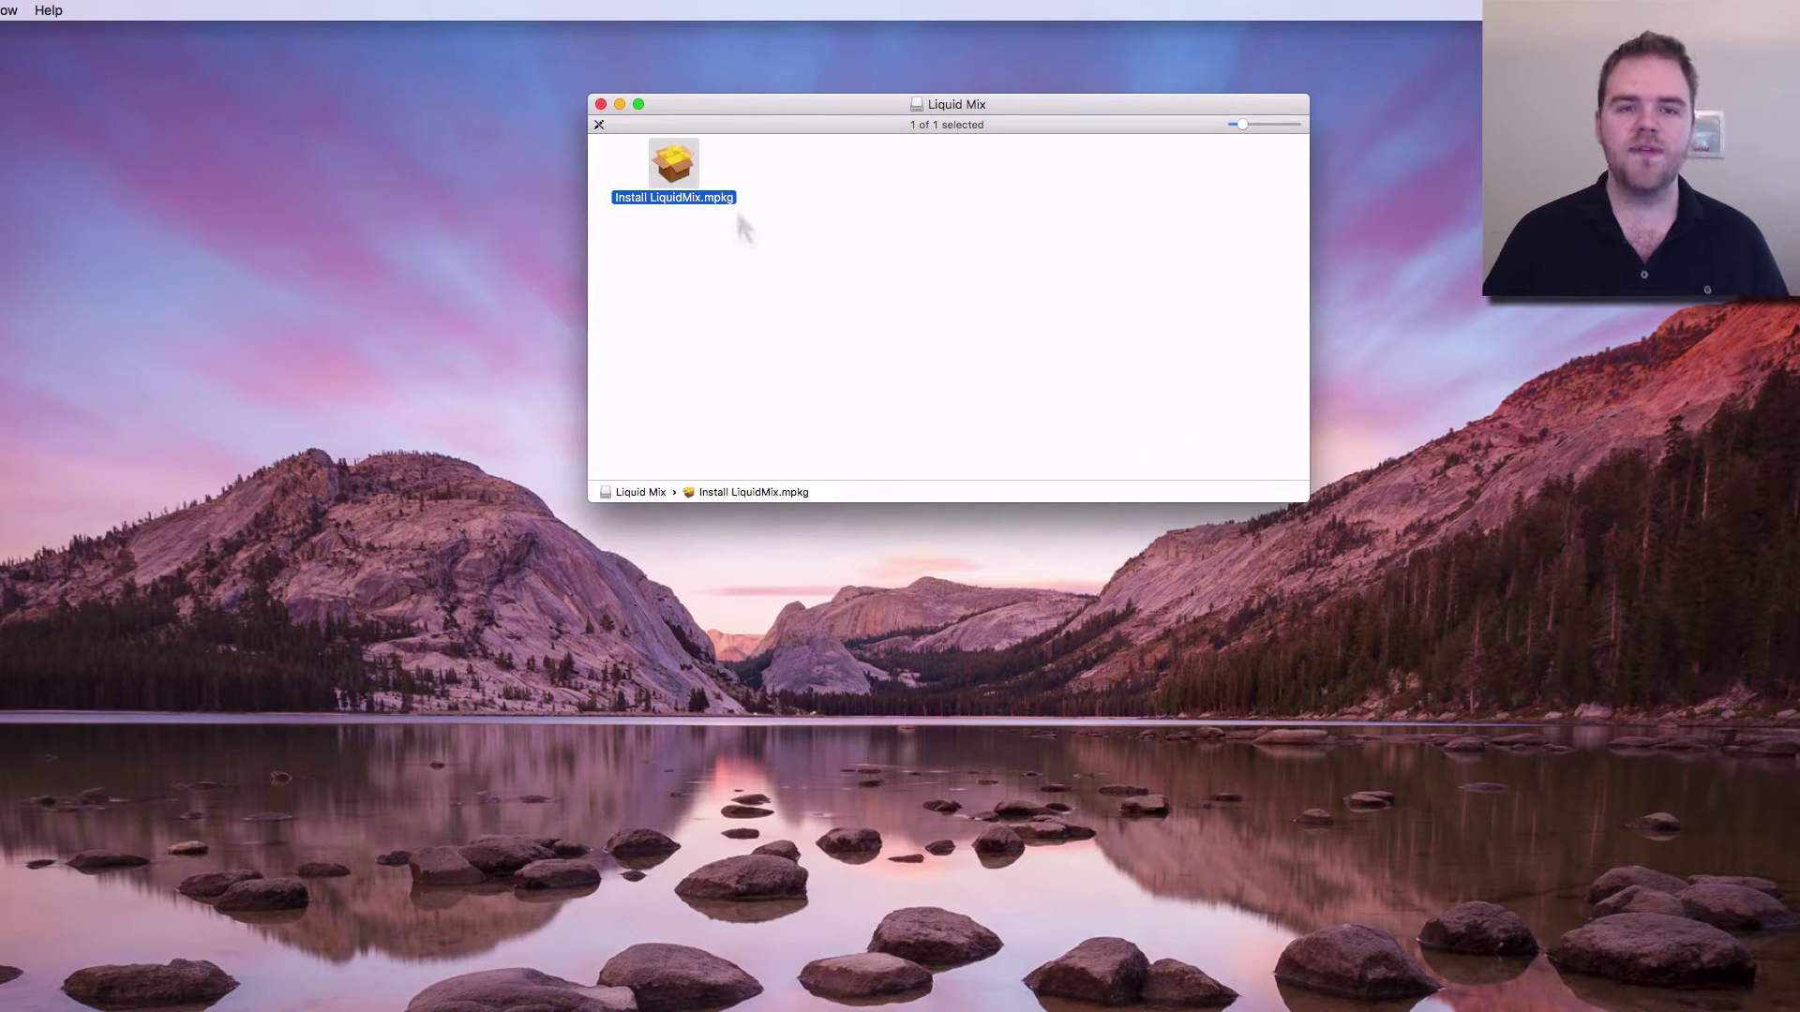
right_click(675, 157)
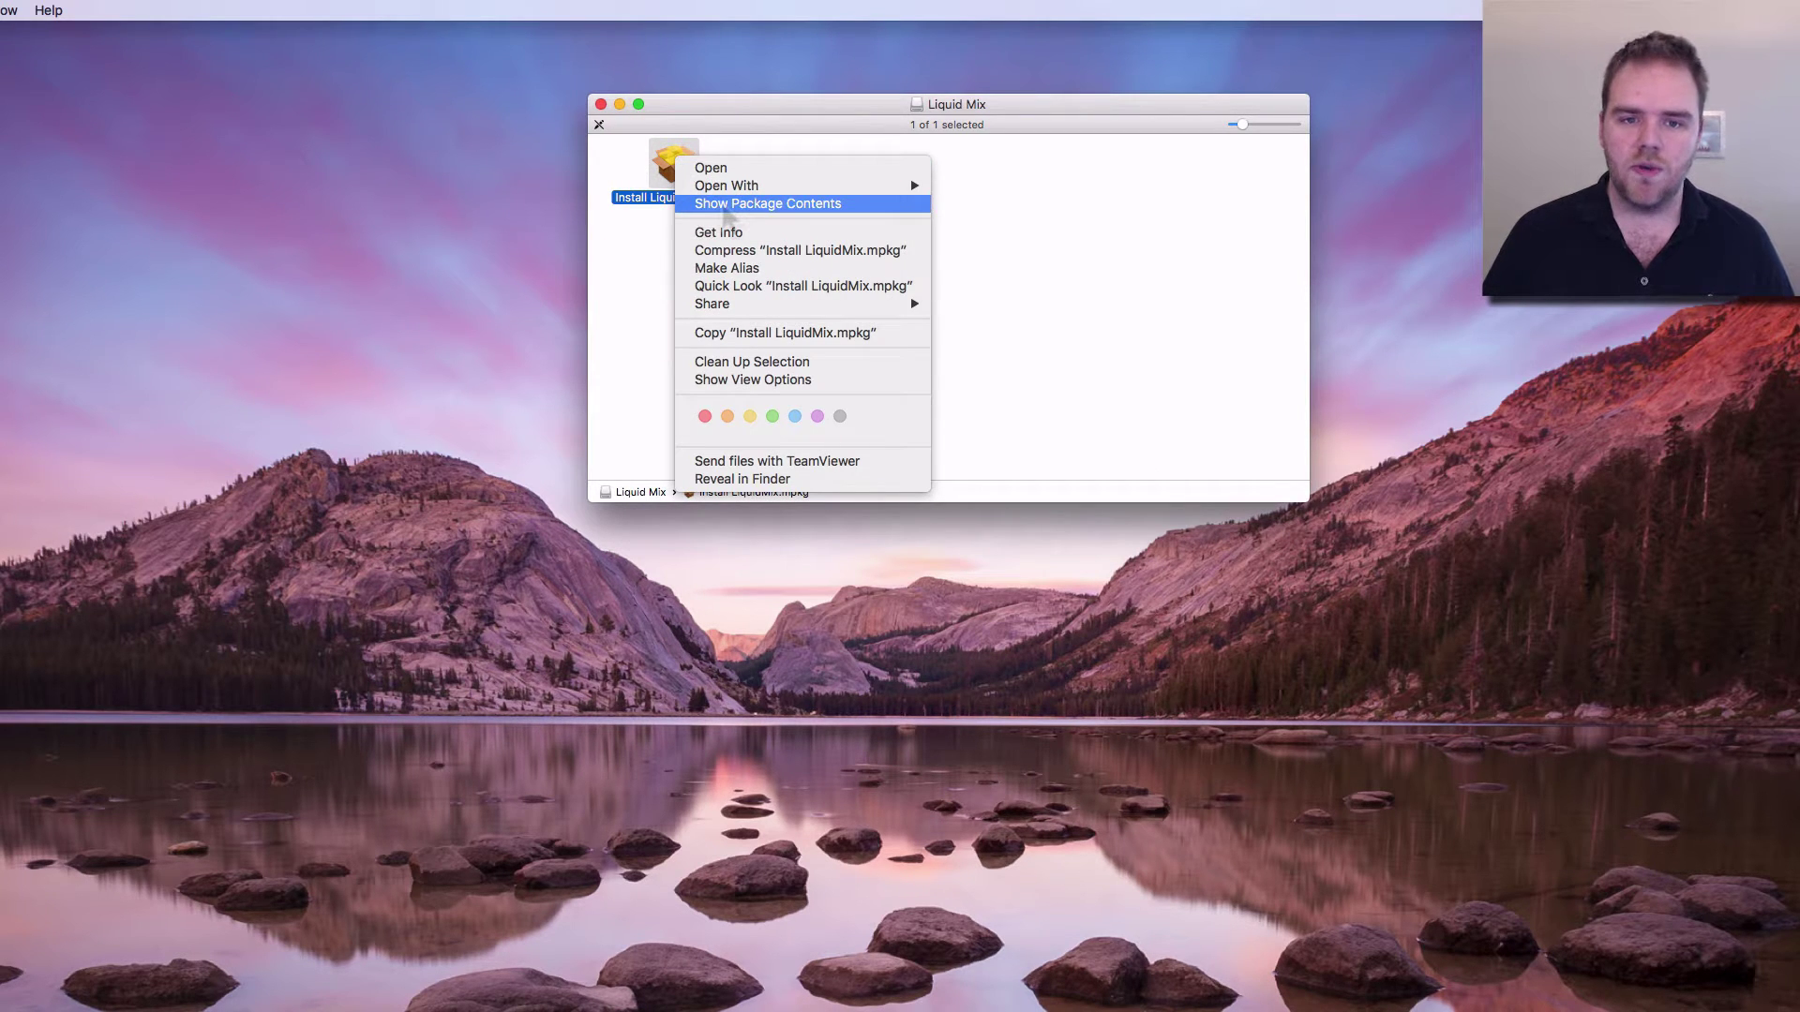
left_click(727, 216)
left_click_drag(501, 202, 992, 103)
- Expand Contents and Packages to list the .pkg files, selecting LiquidMixAU.pkg
left_click(749, 178)
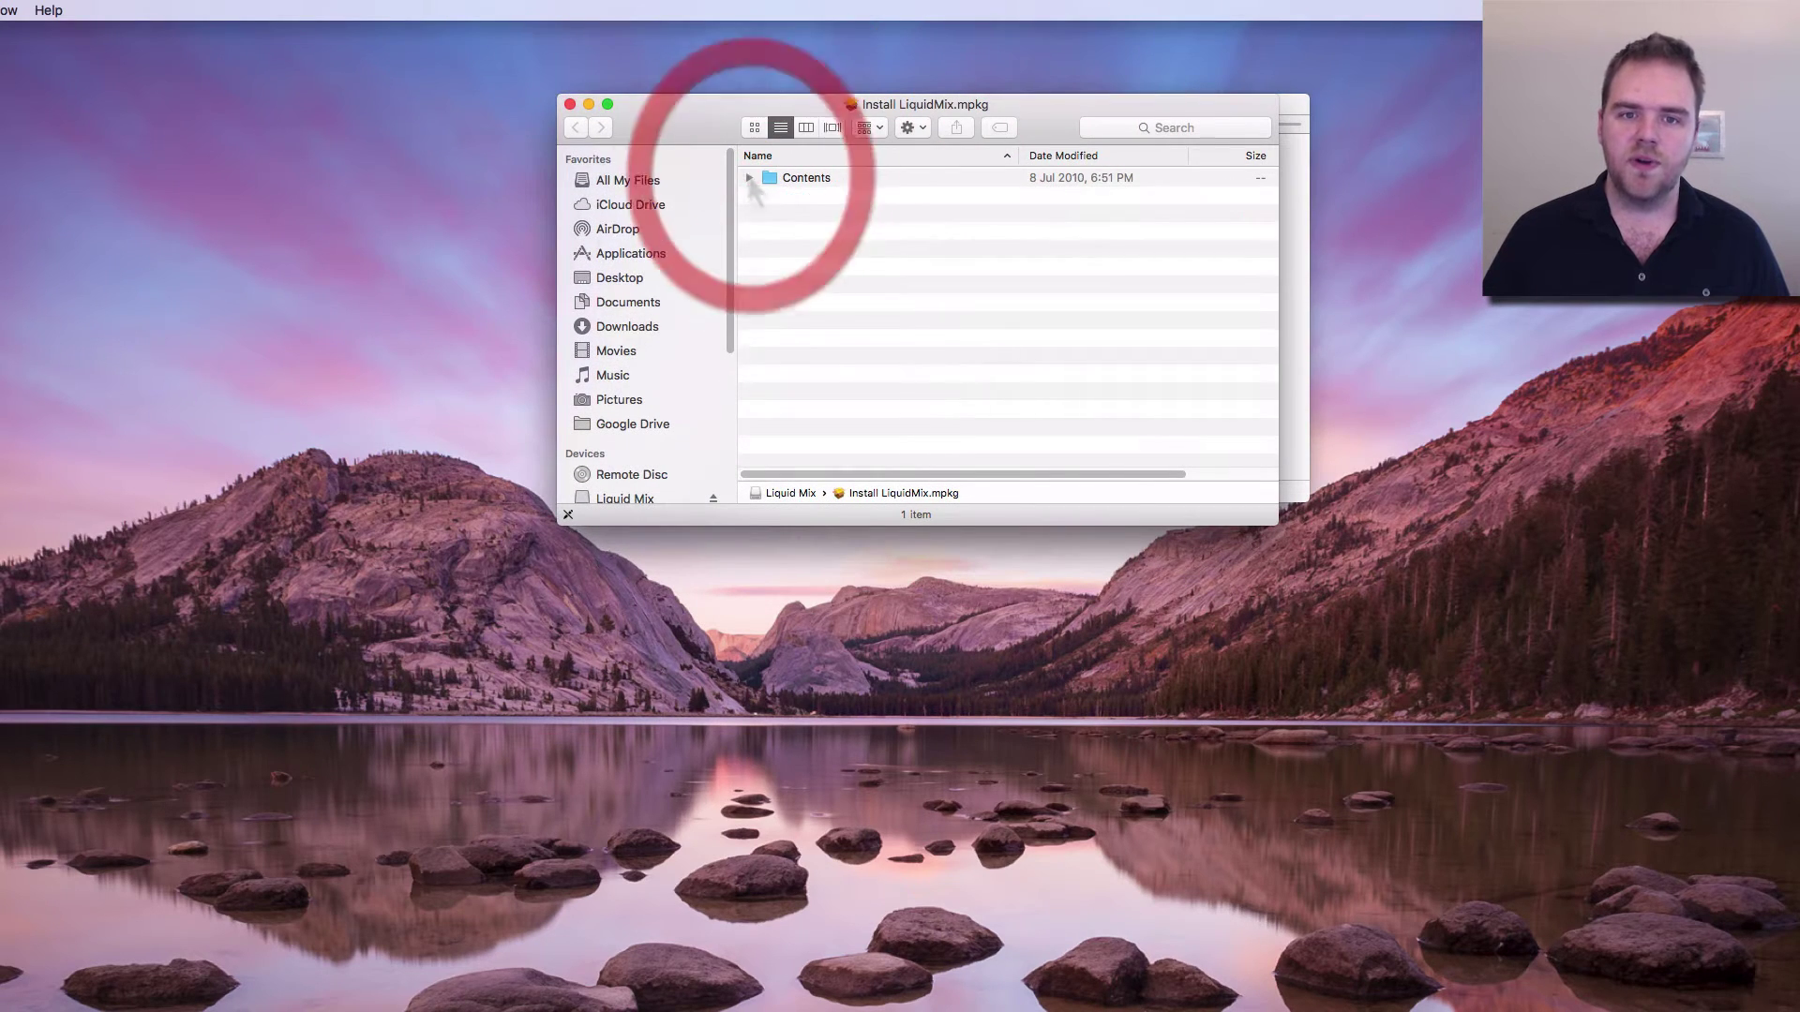
left_click(749, 179)
left_click(768, 249)
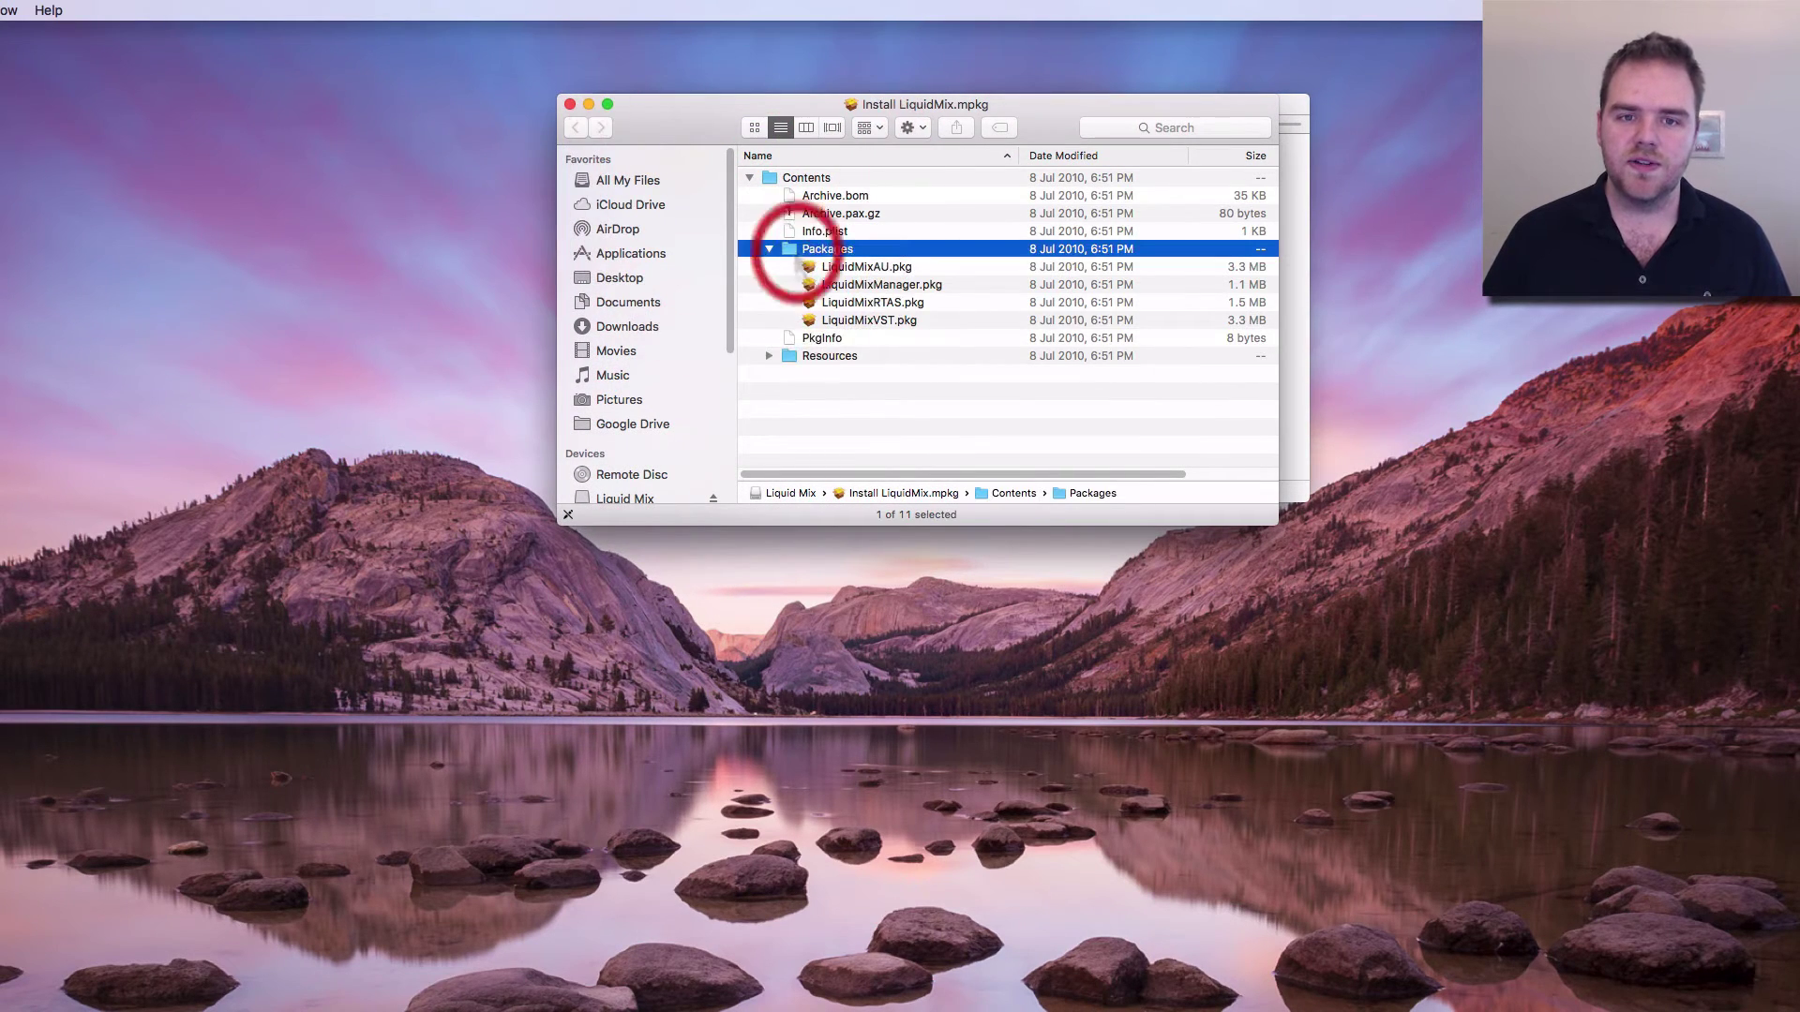
left_click(769, 248)
left_click(881, 267)
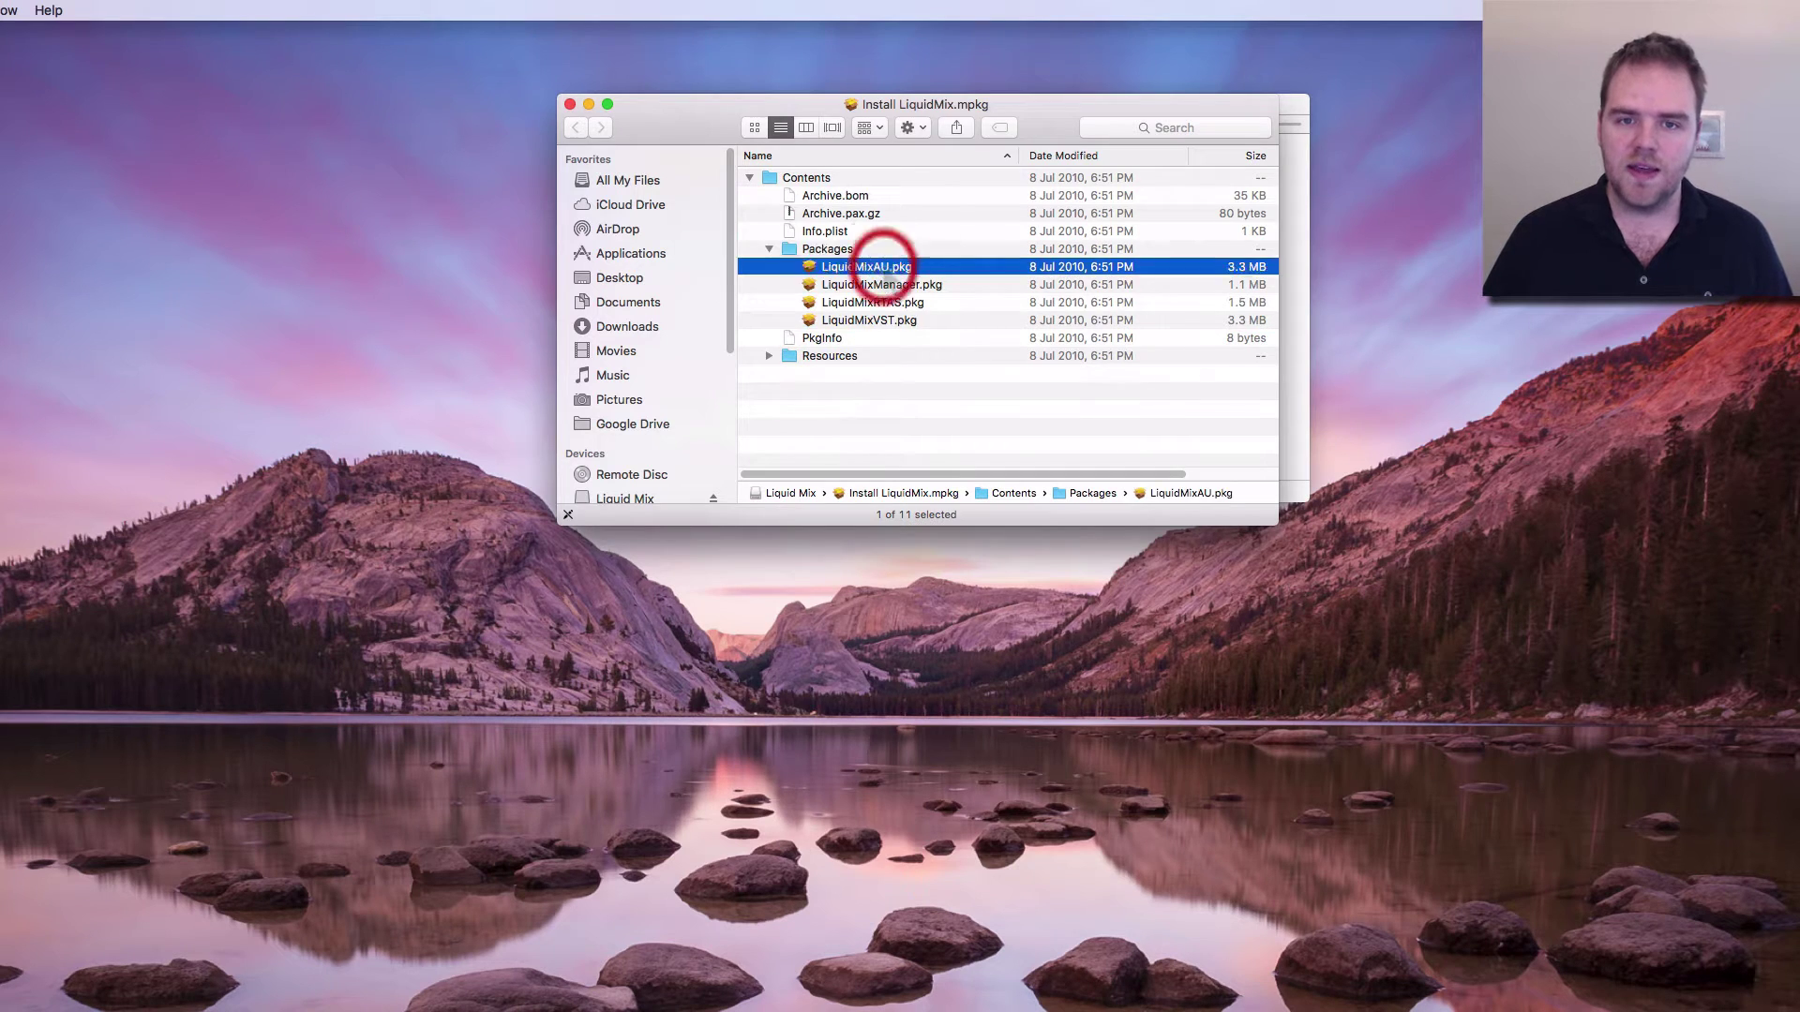
- Install the LiquidMixAU.pkg AudioUnit plugins, authorising with the password
double_click(881, 267)
left_click_drag(938, 448, 935, 73)
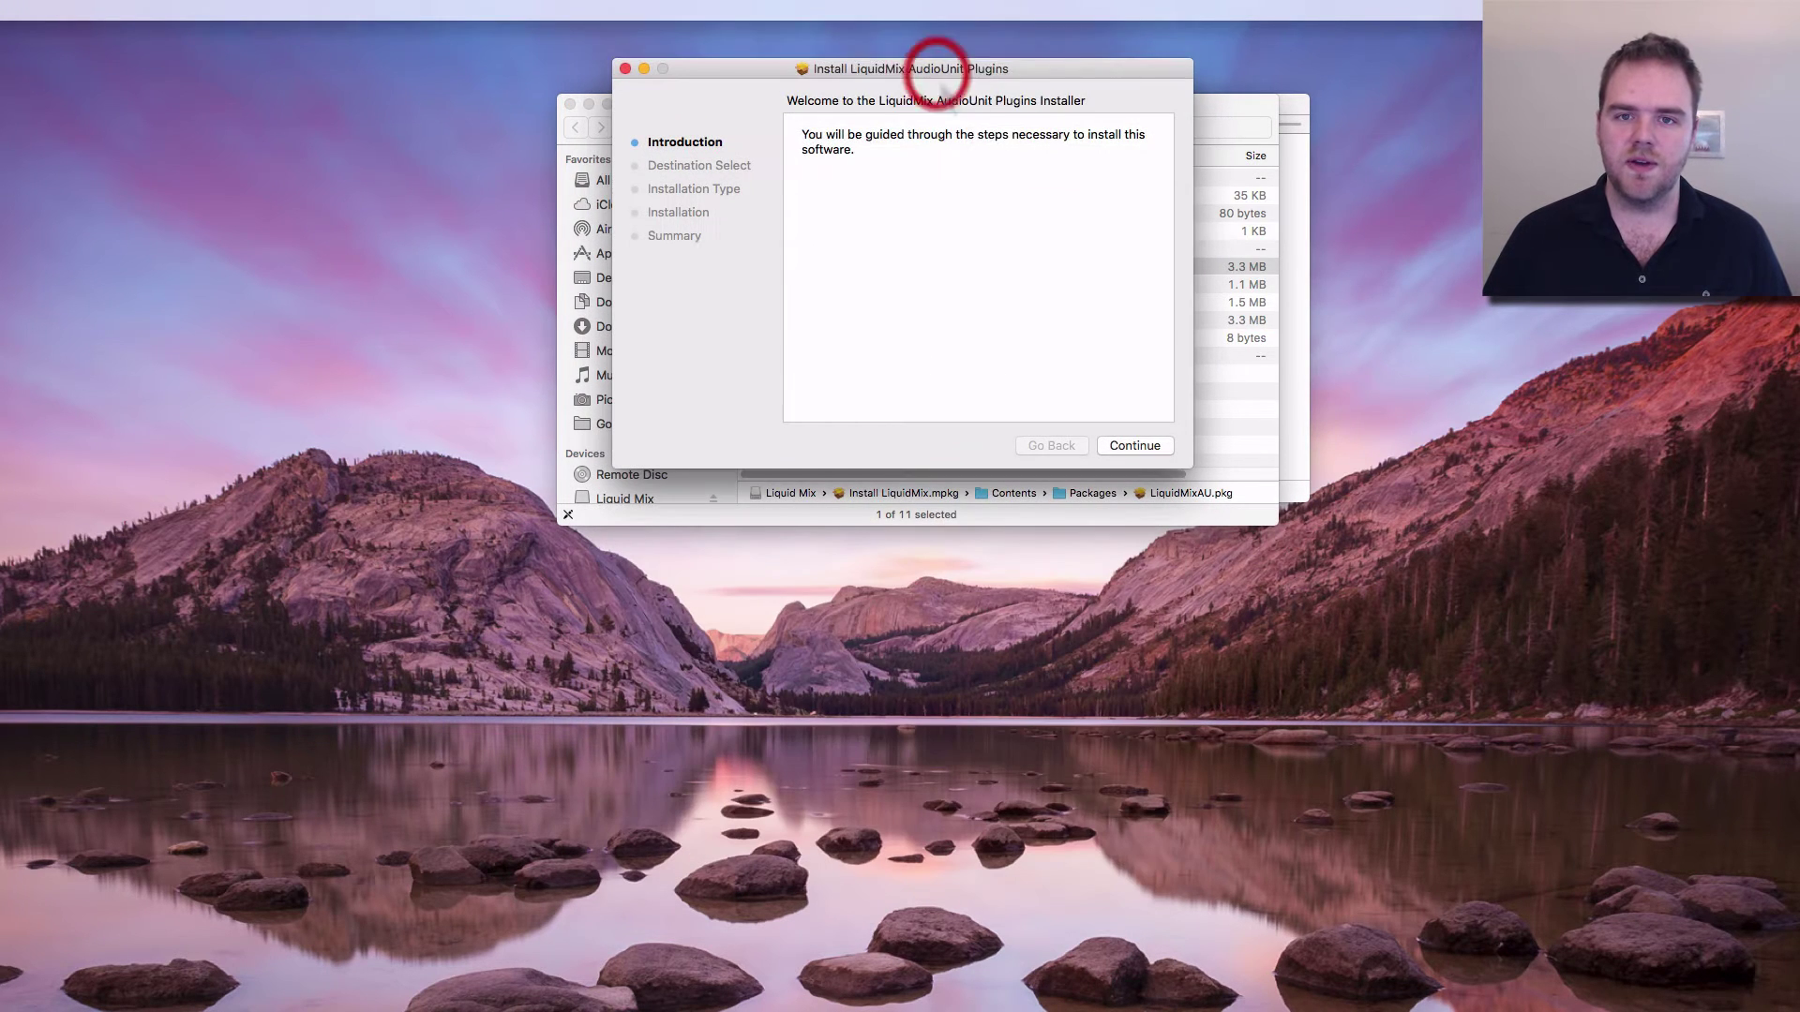
left_click(1146, 449)
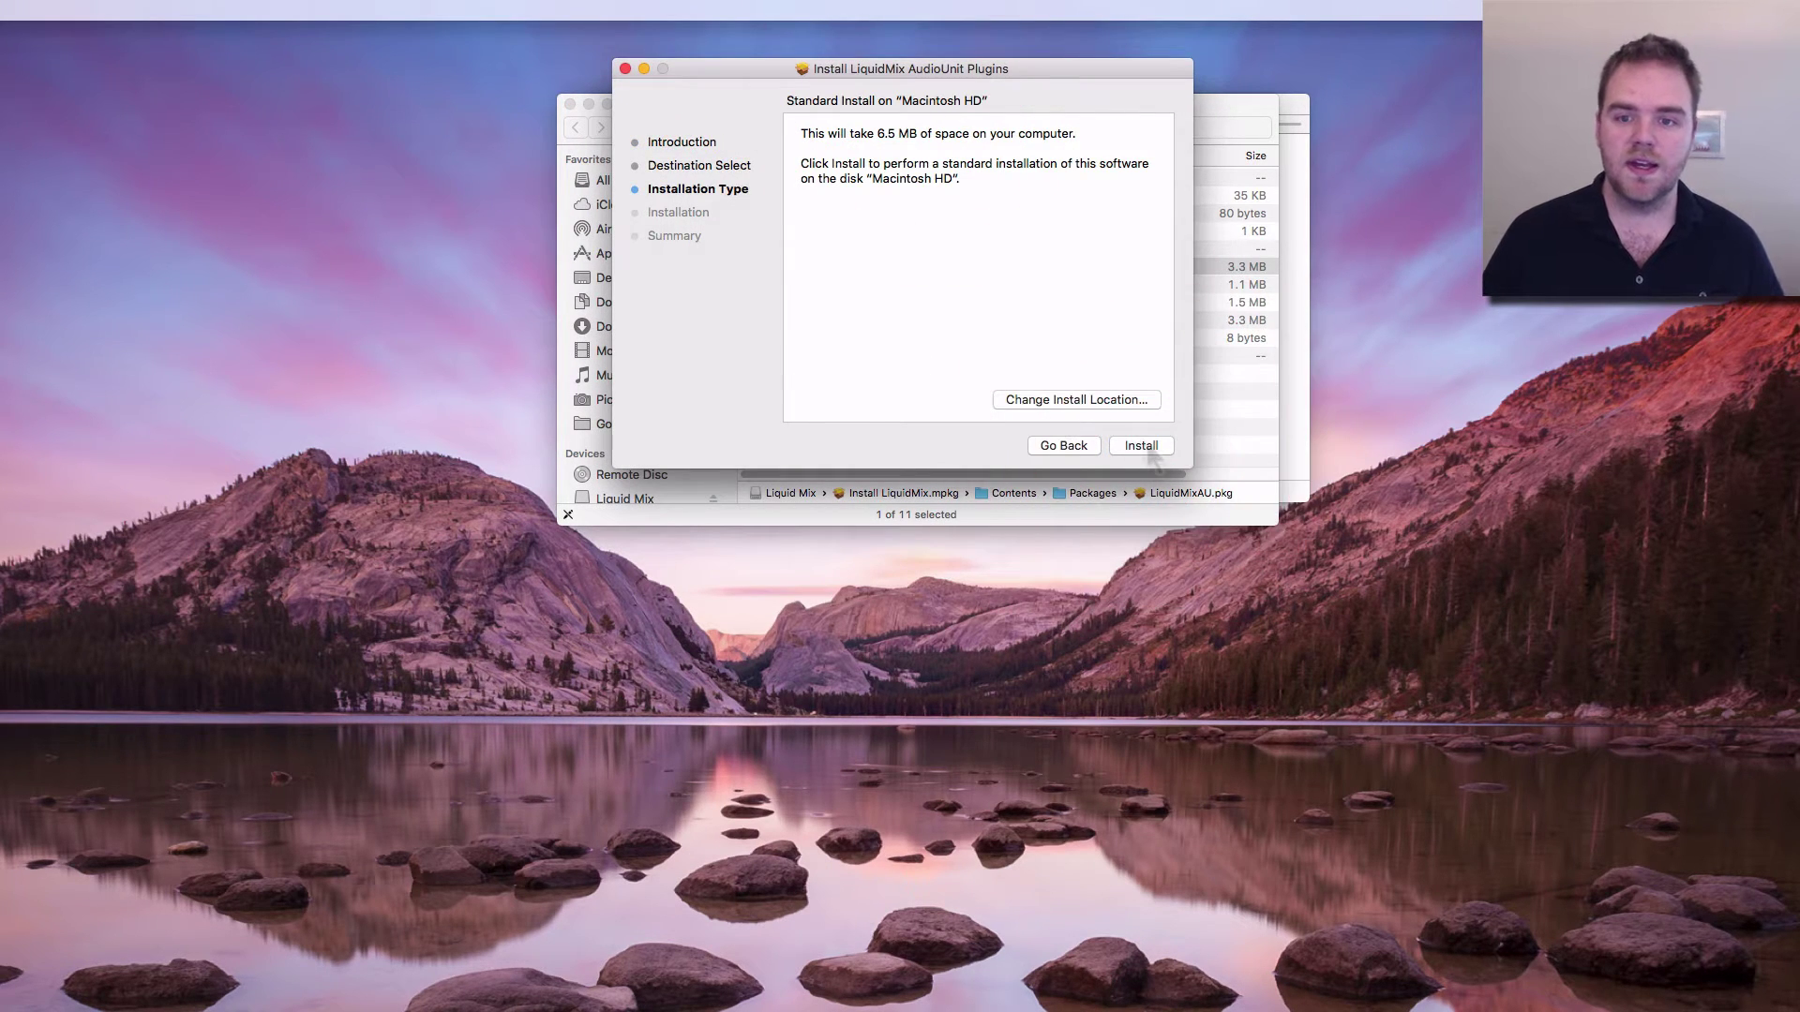
left_click(1141, 447)
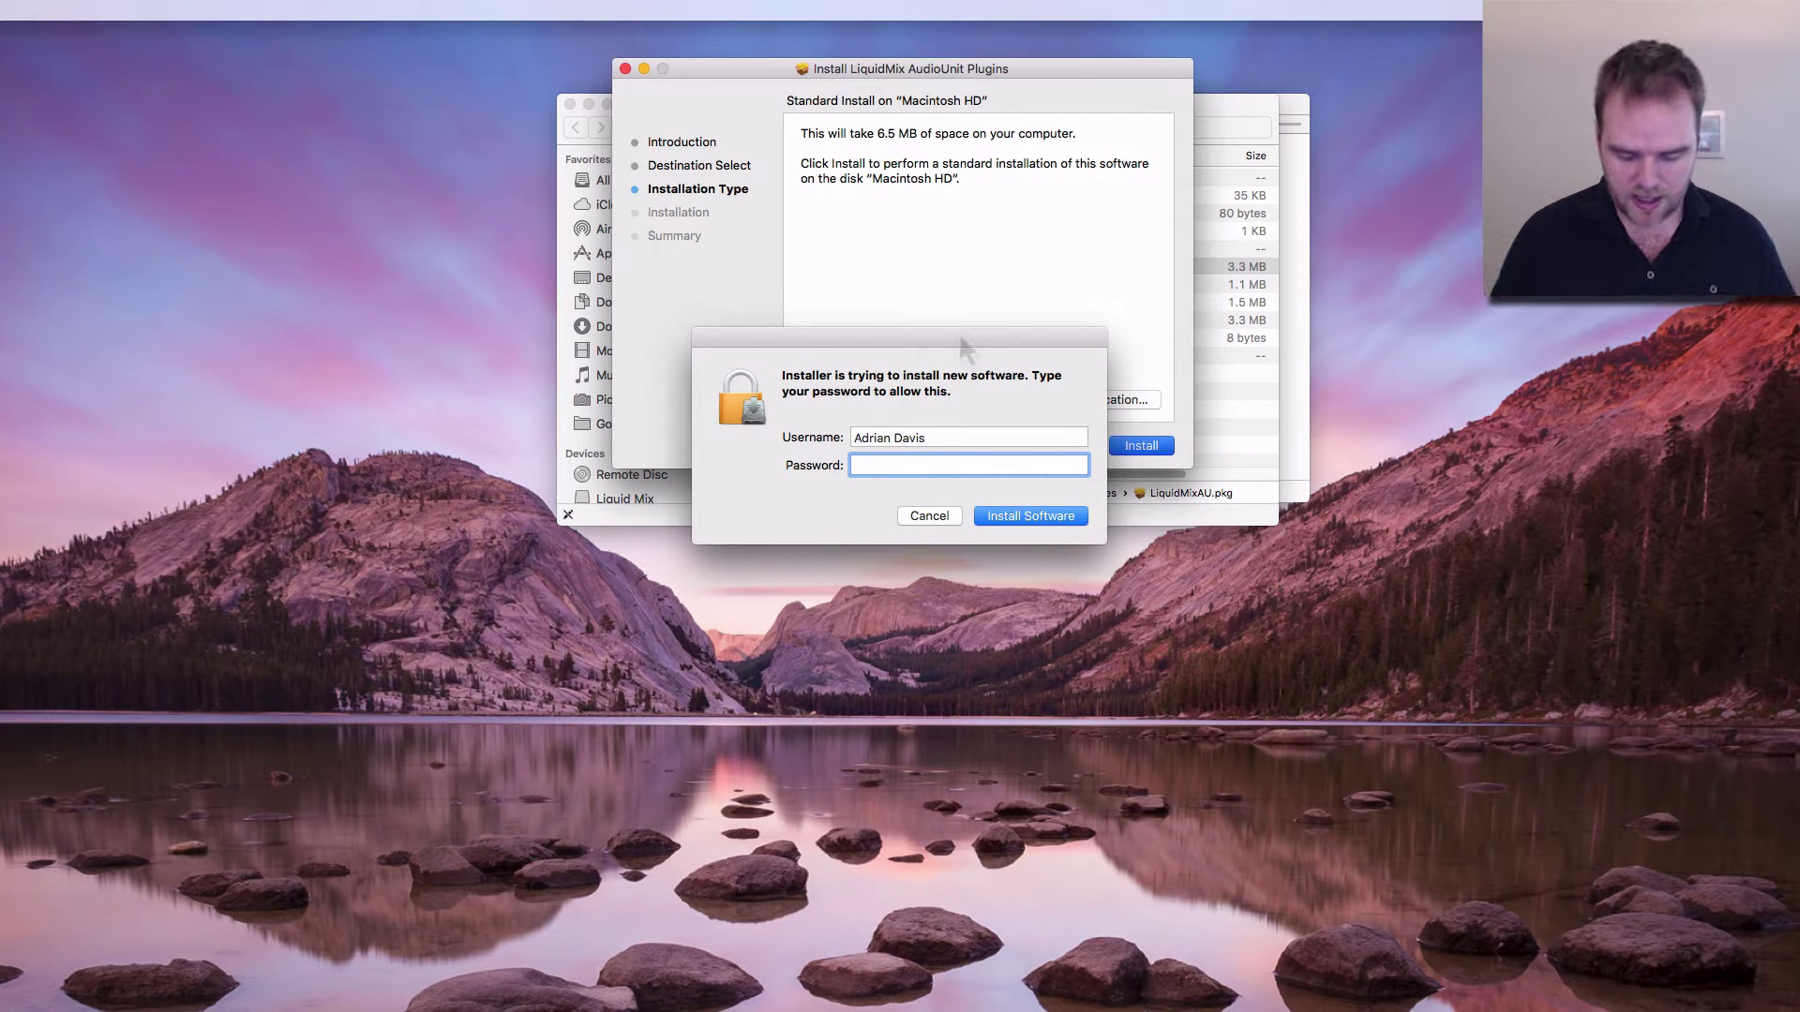
key("Return")
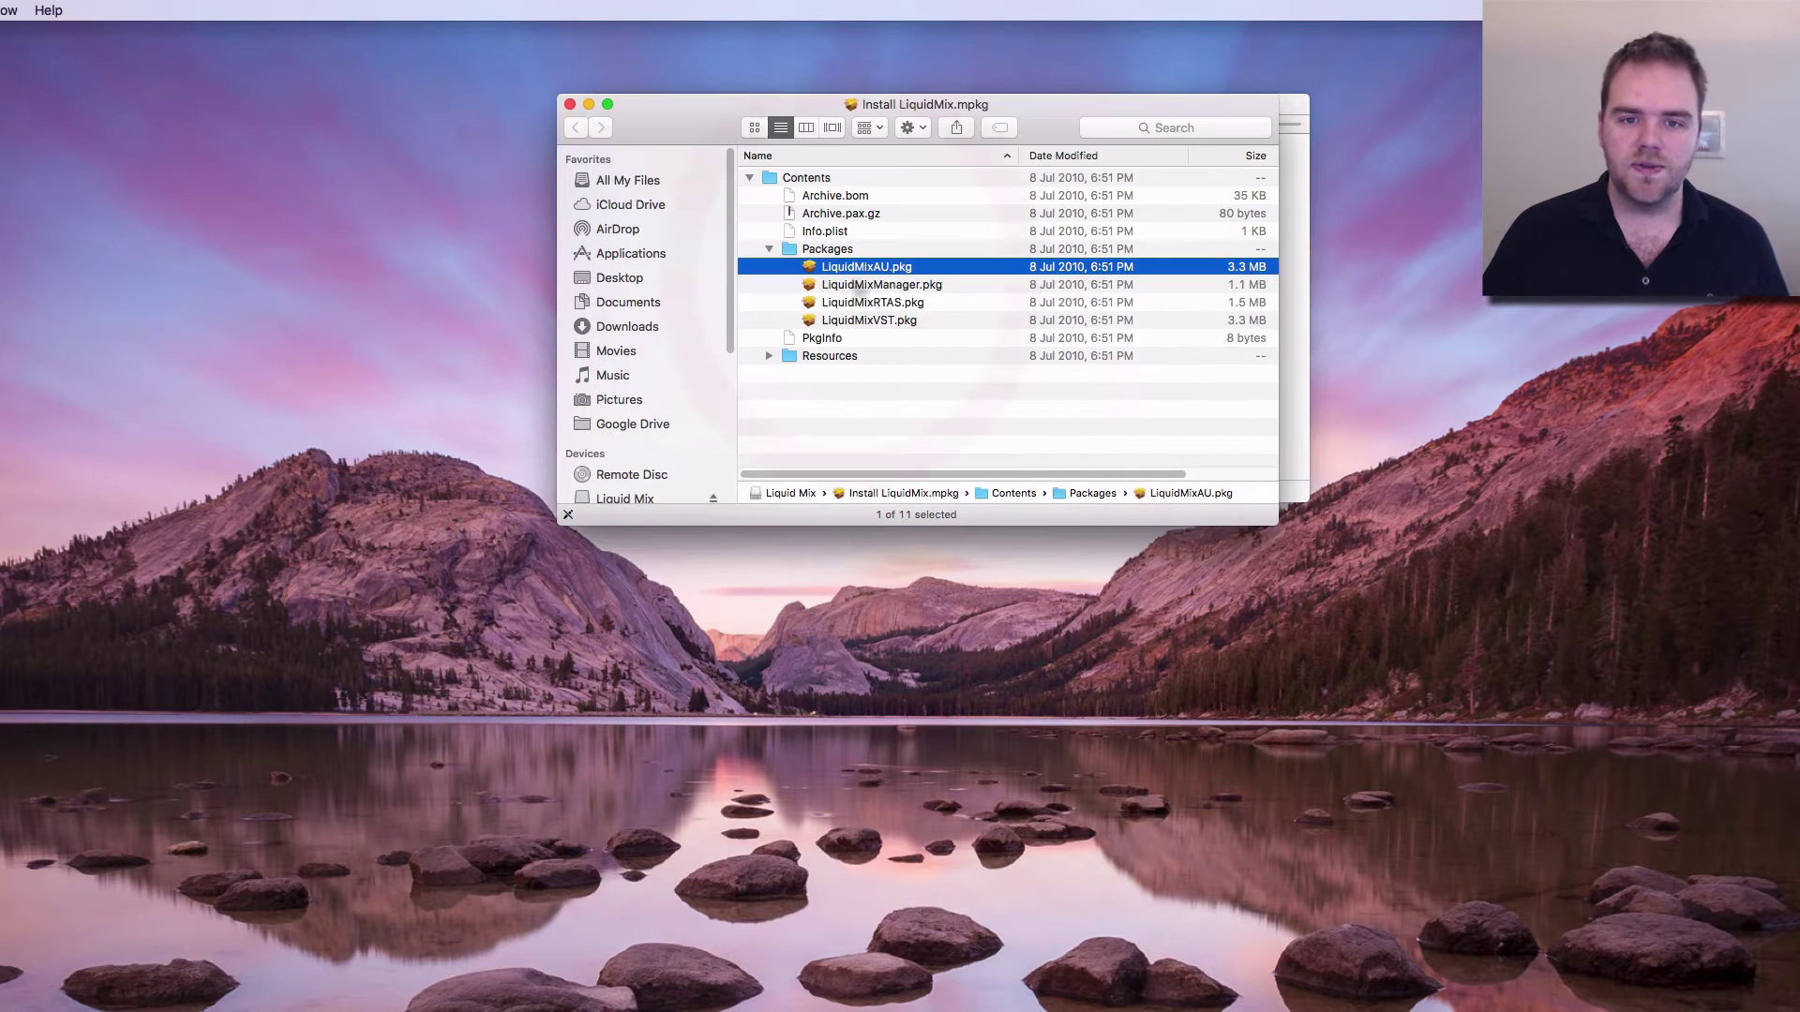
- Install LiquidMixManager.pkg with the administrator password, then close its installer
double_click(864, 284)
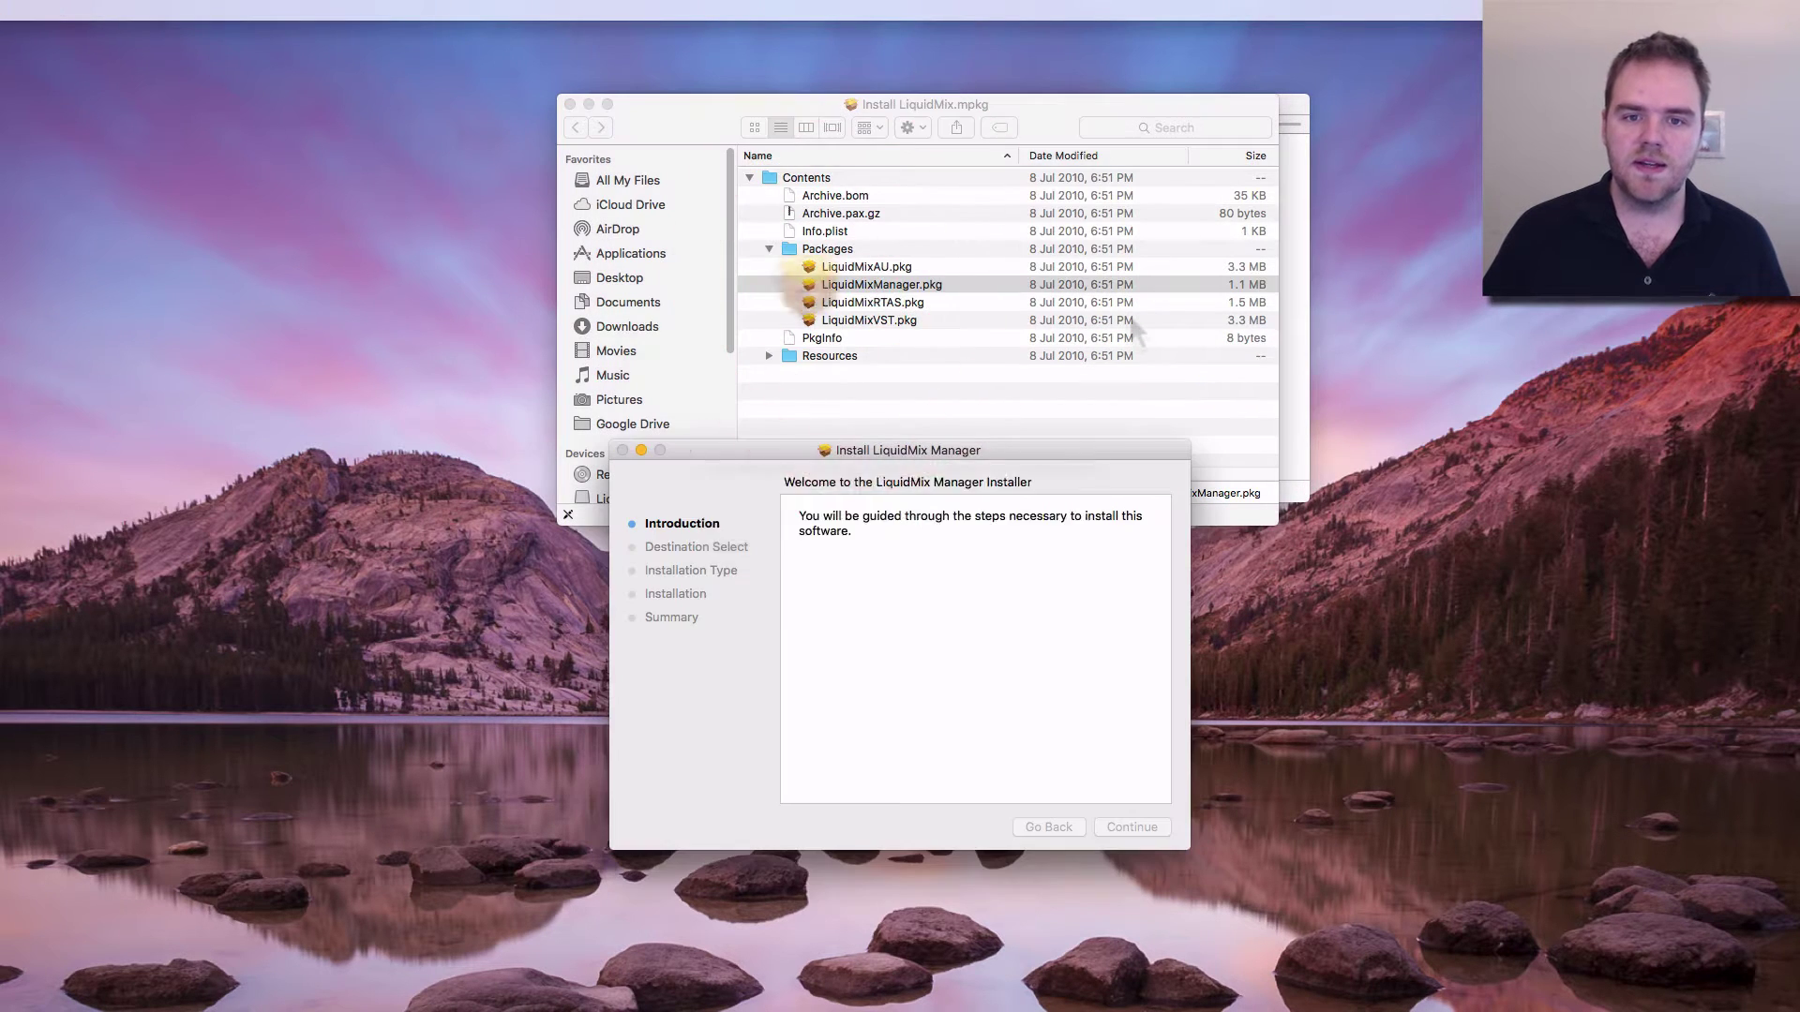
left_click_drag(961, 448, 977, 59)
left_click(1049, 196)
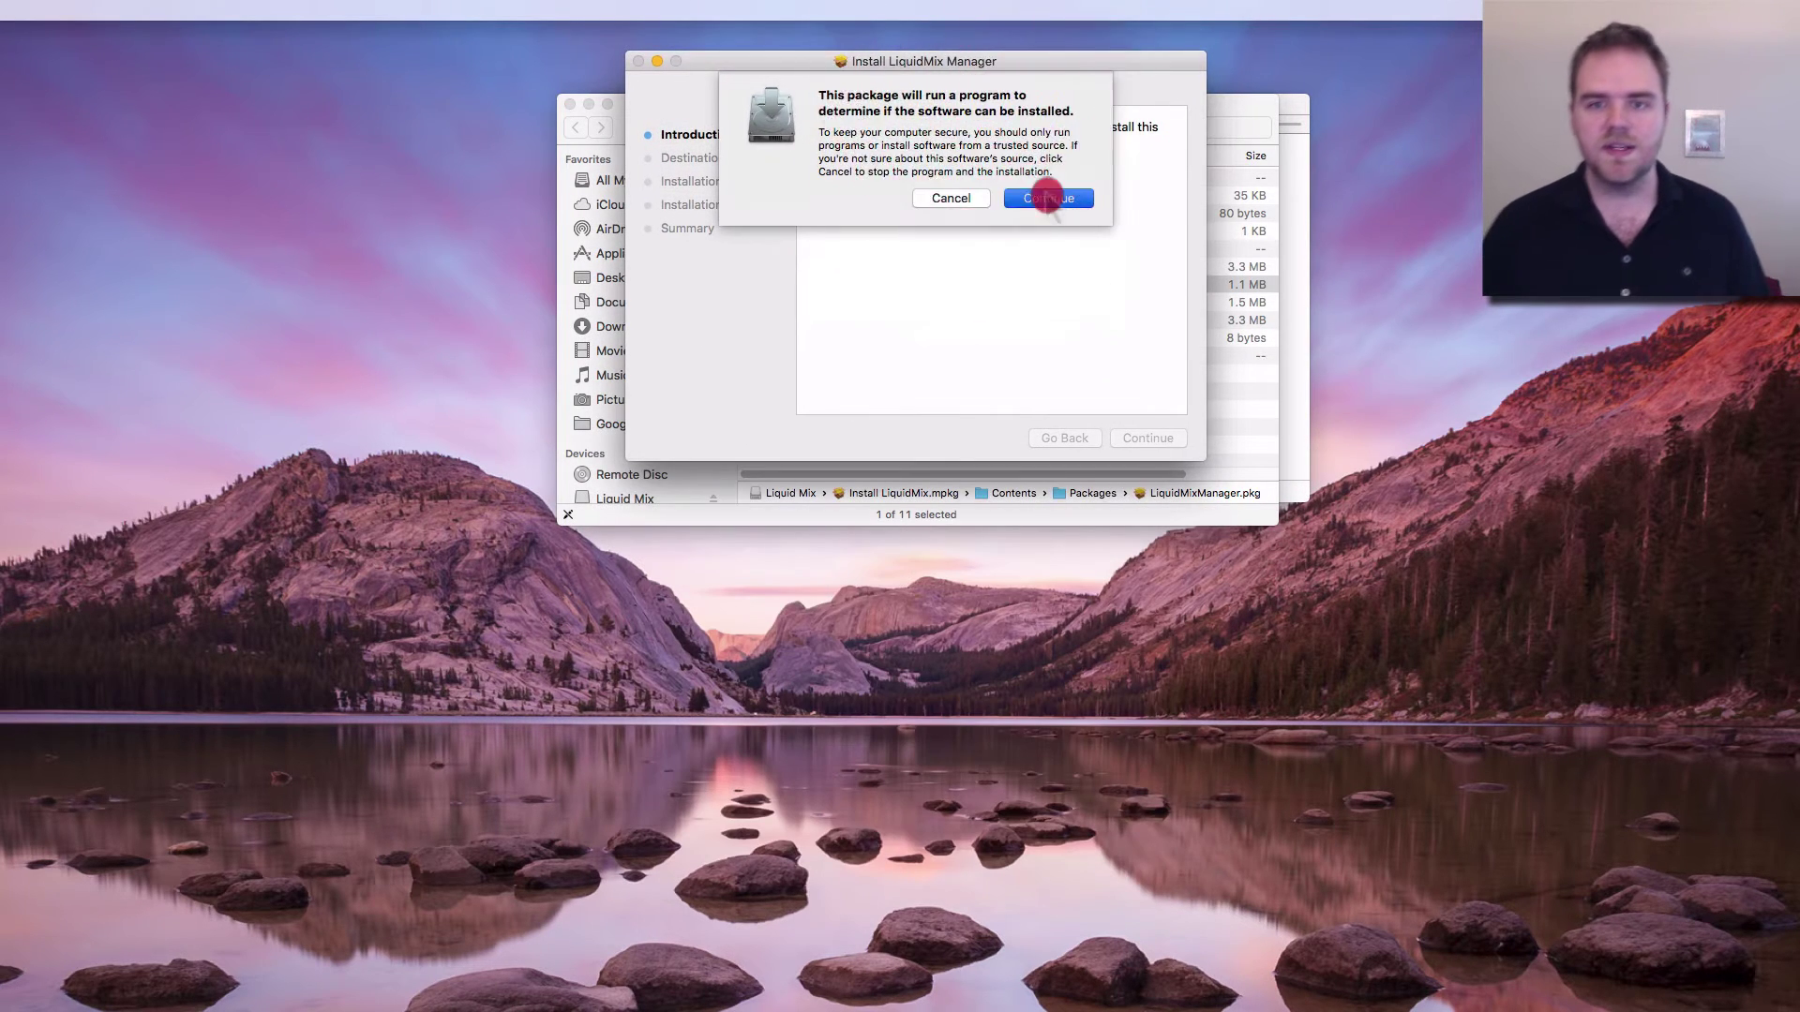
left_click(1166, 446)
left_click(1166, 446)
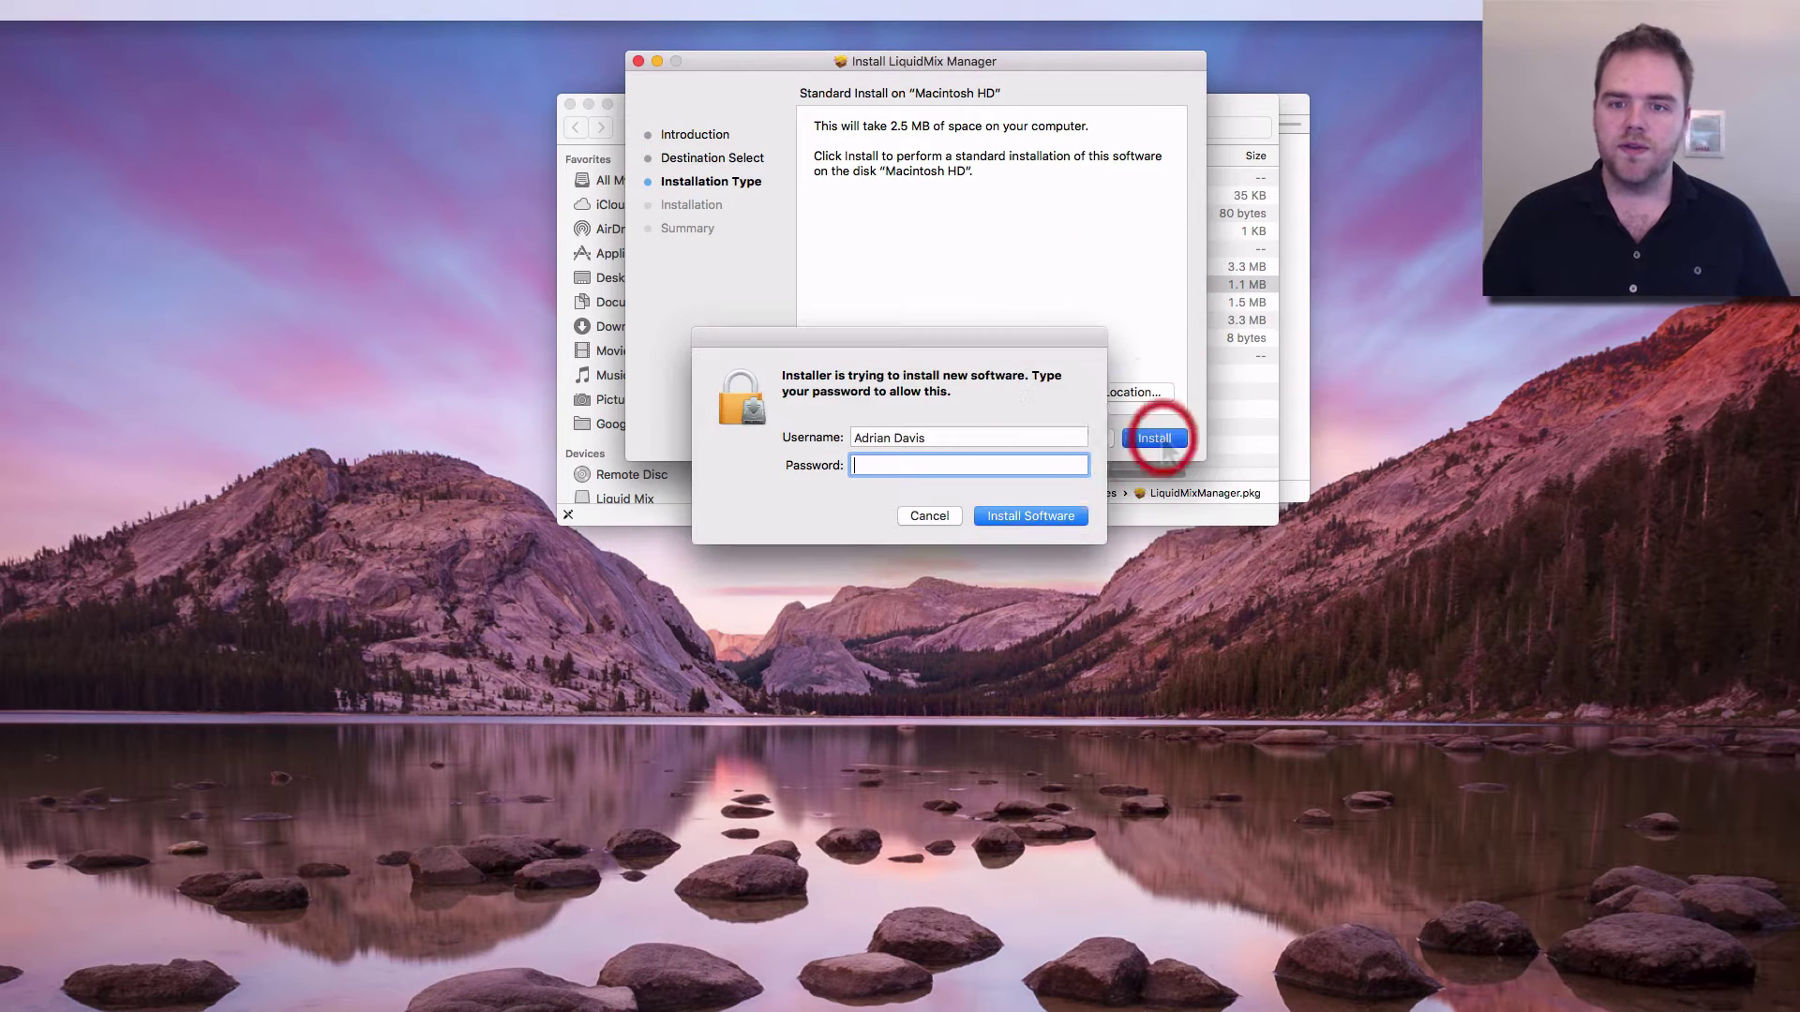
type("•")
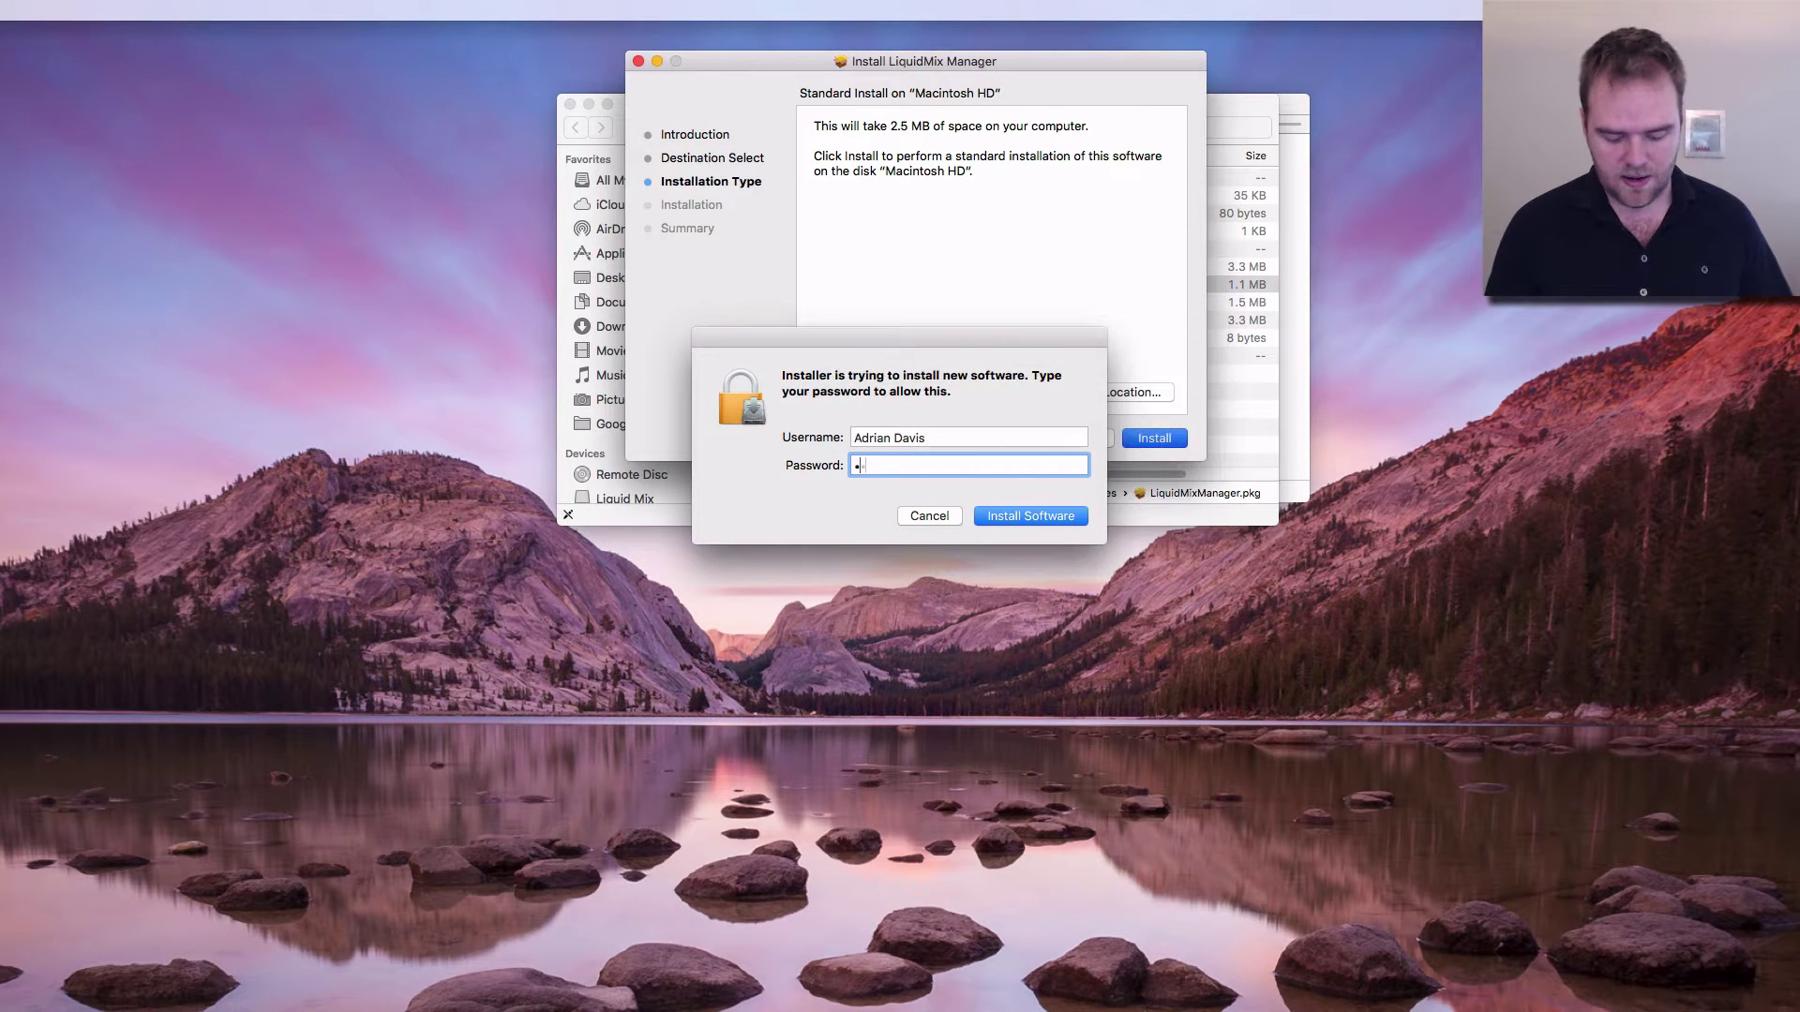
type("••••••")
key("Return")
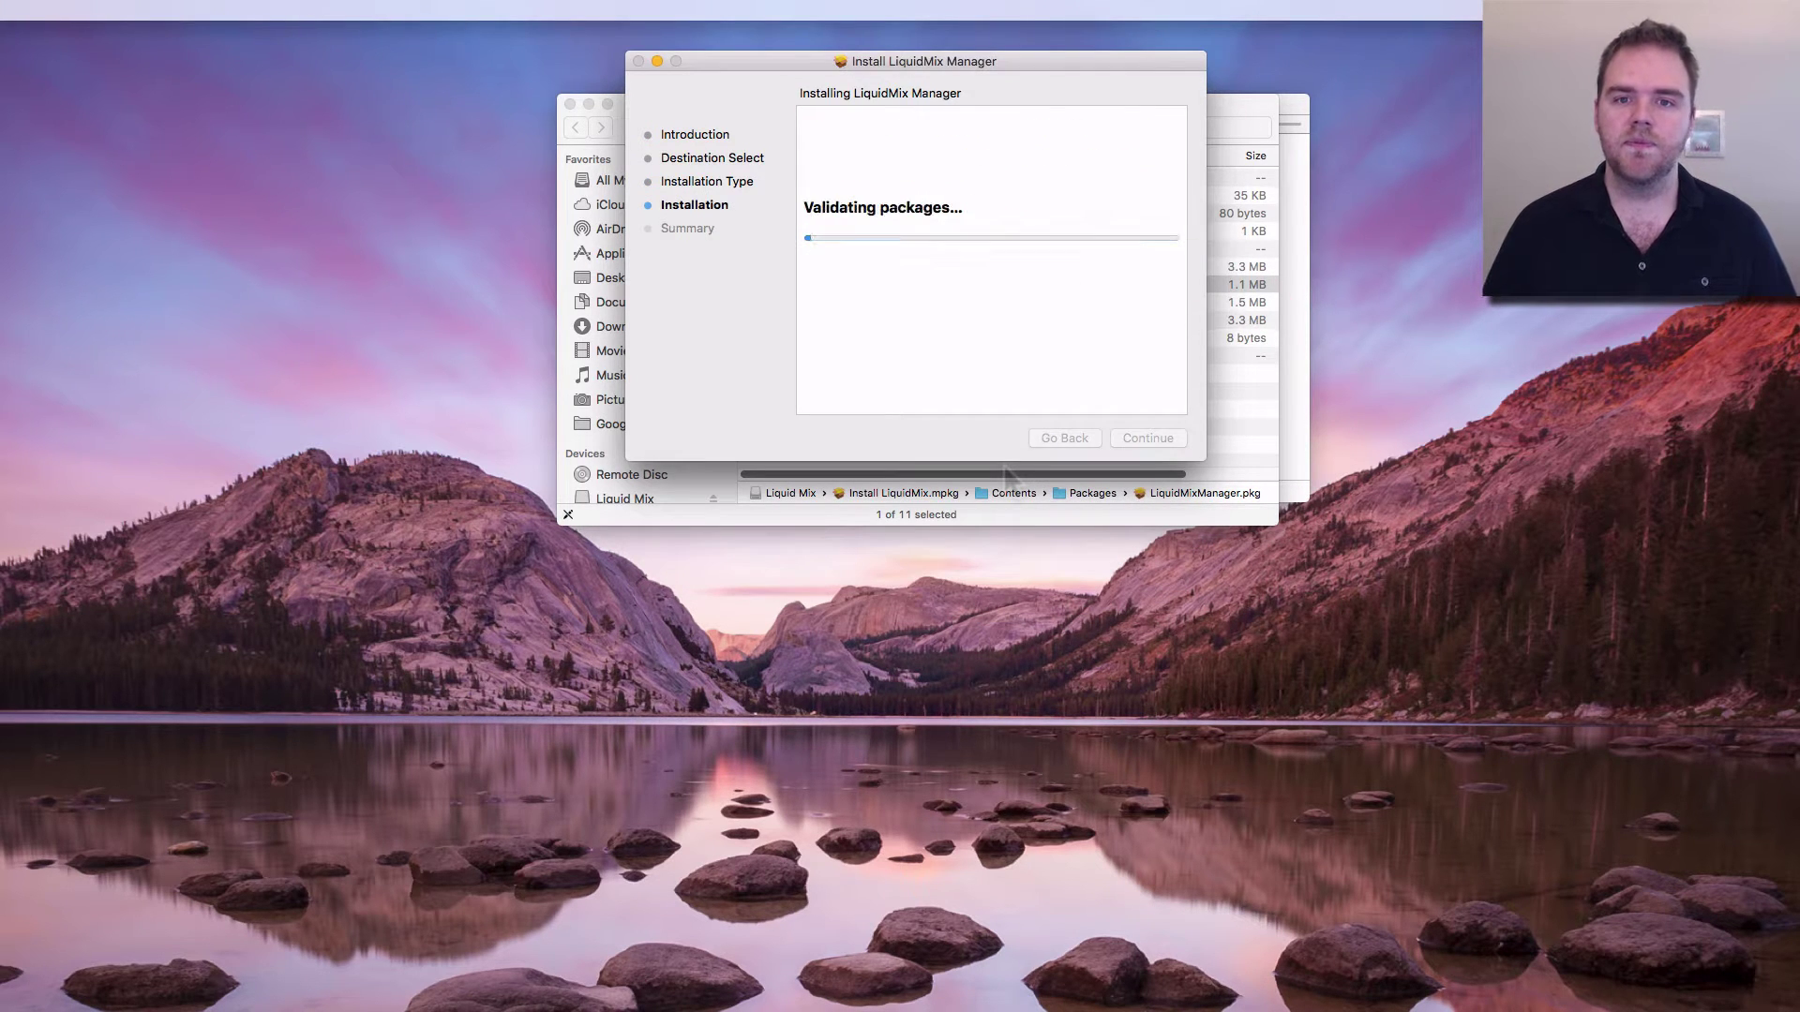
left_click(1162, 440)
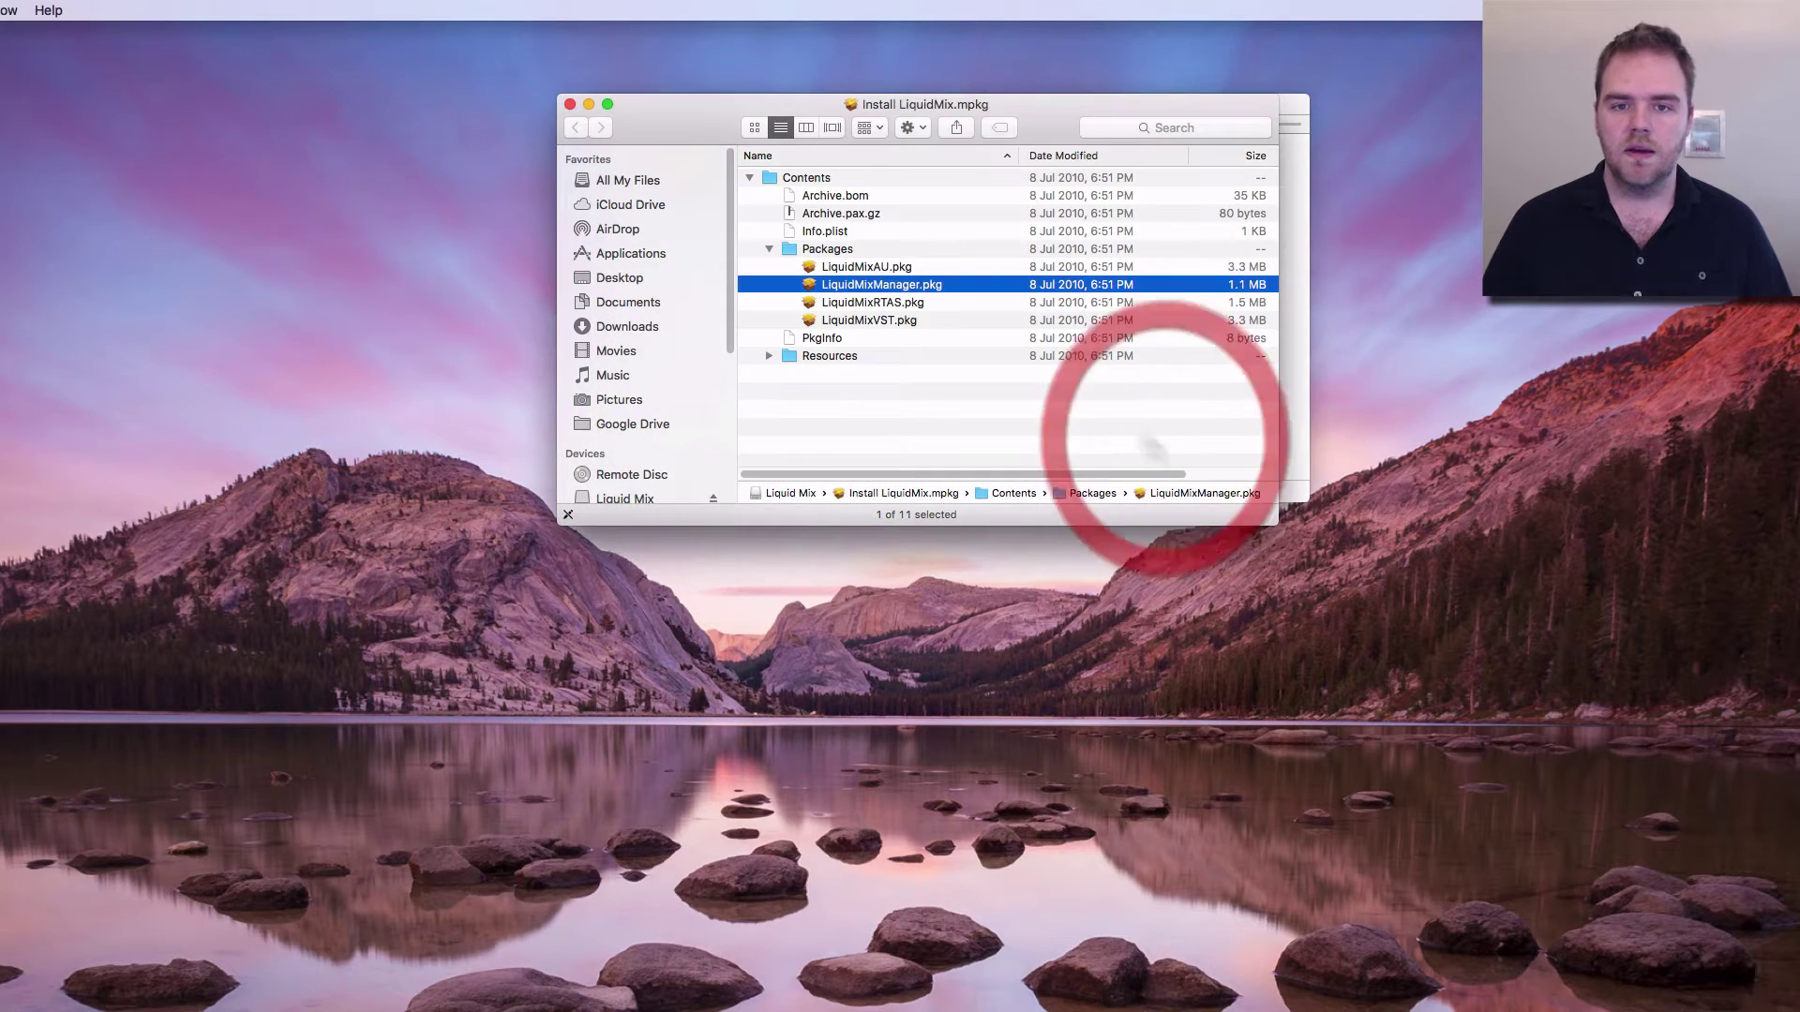
- Run the standard install of LiquidMixRTAS.pkg on Macintosh HD with the password
left_click(901, 305)
double_click(903, 307)
left_click_drag(895, 442, 951, 71)
left_click(1092, 228)
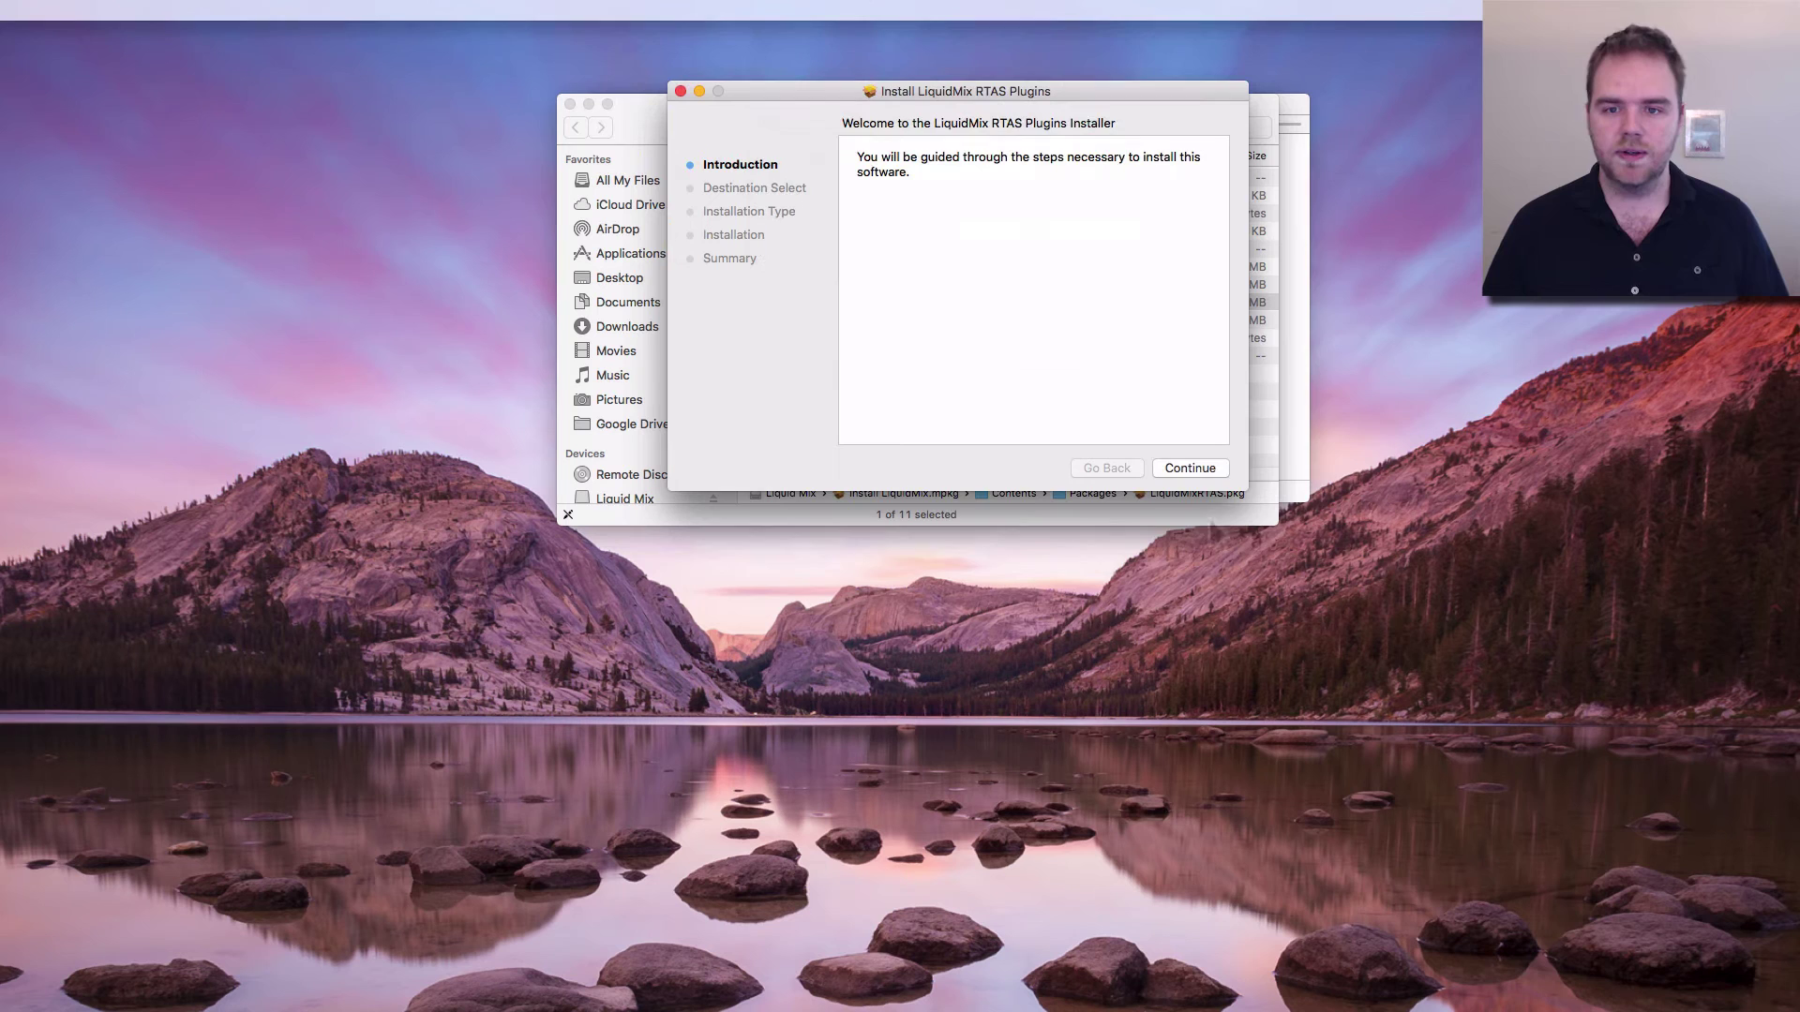
left_click(1209, 469)
left_click(1211, 468)
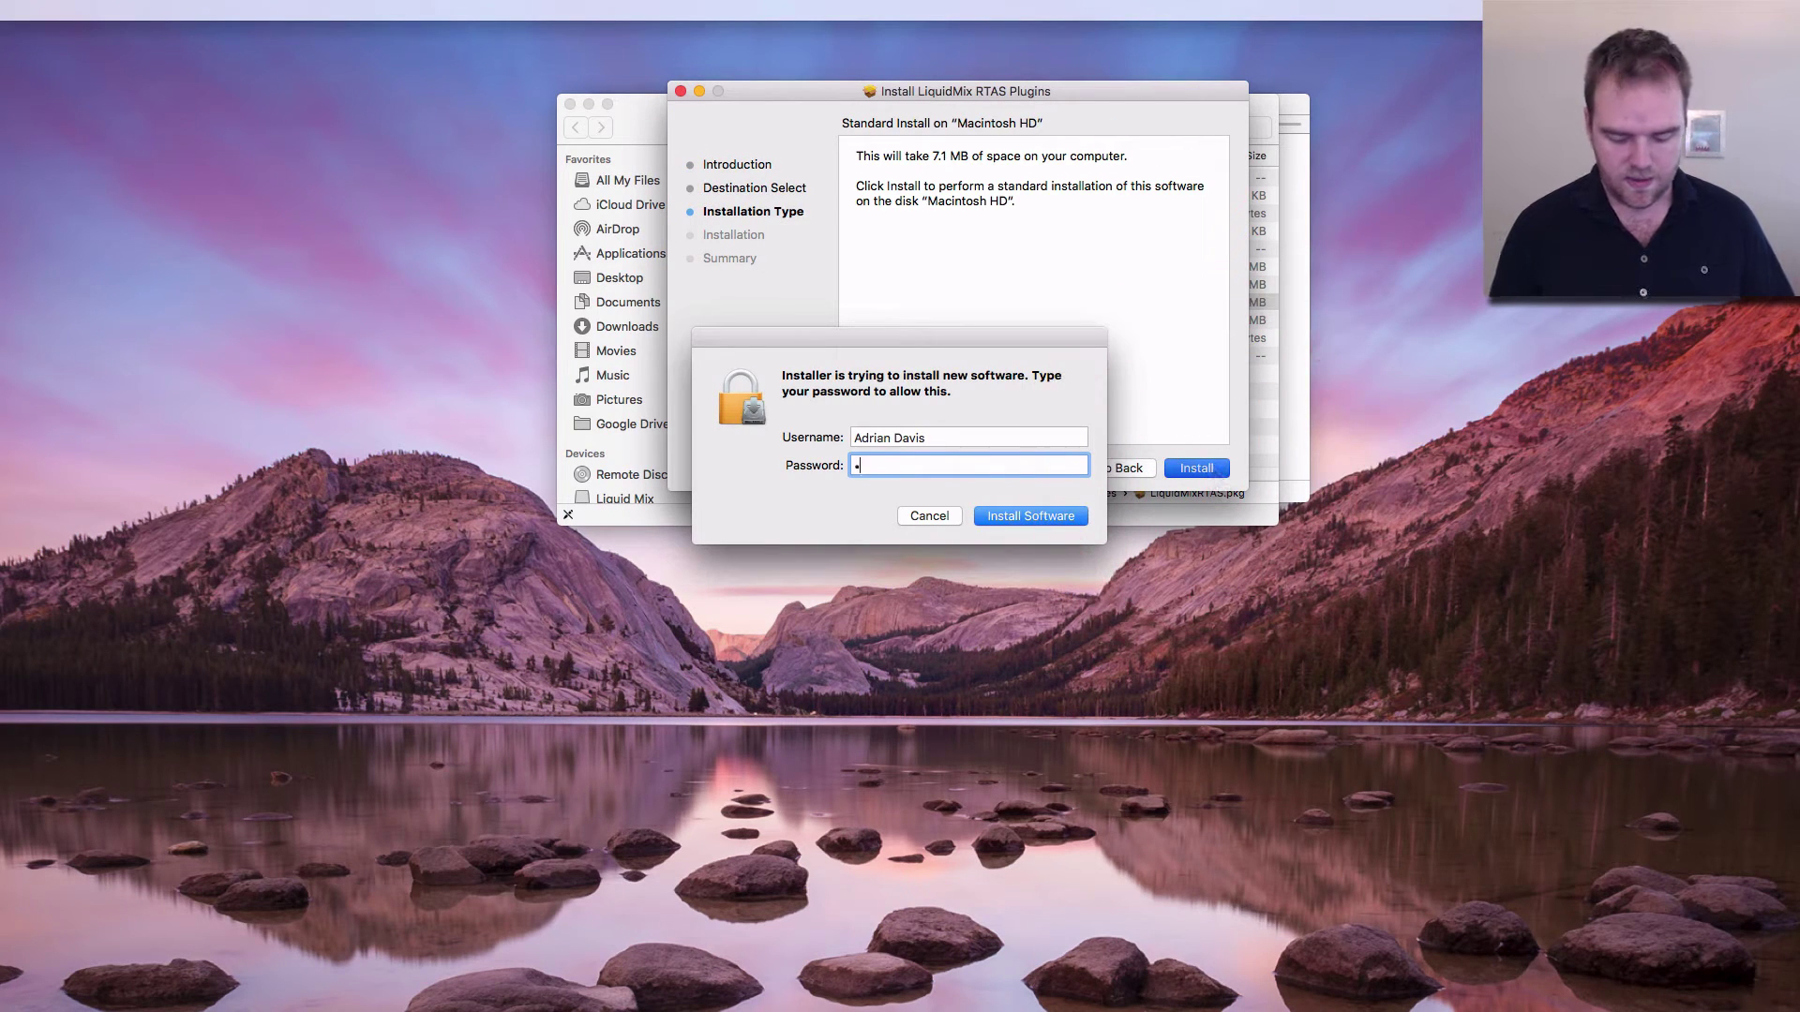
key("Return")
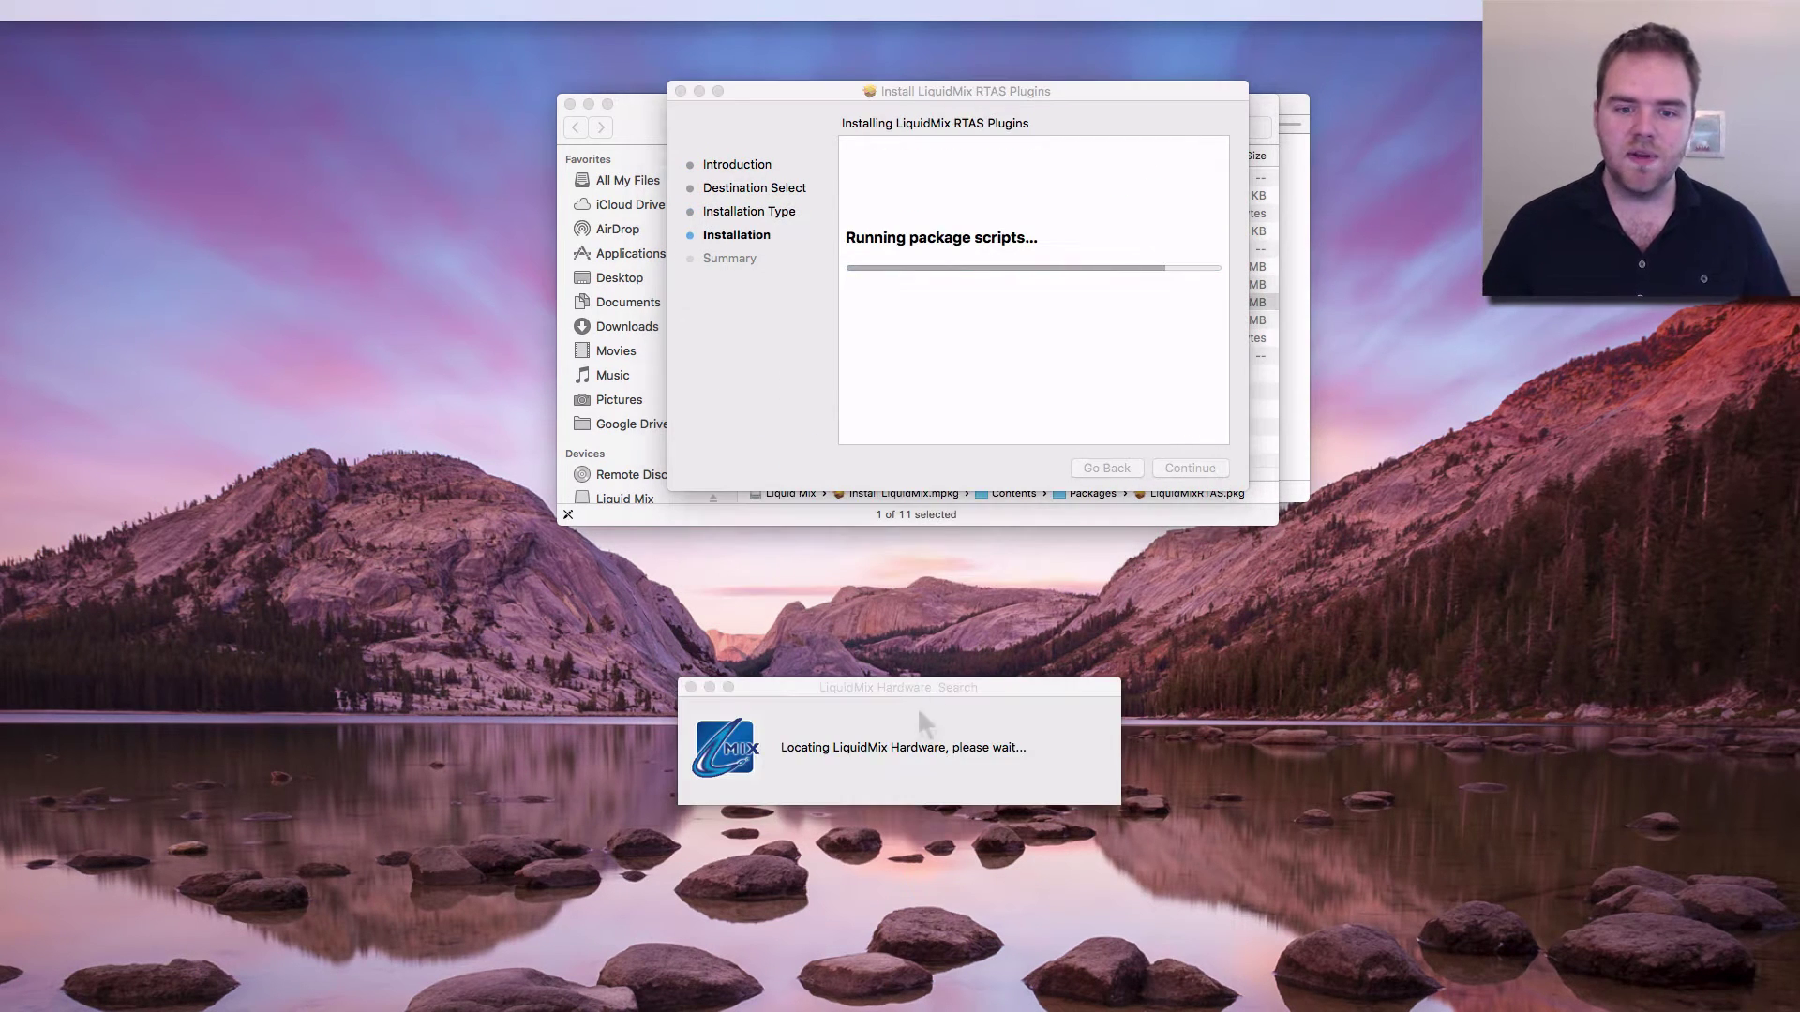
left_click(951, 117)
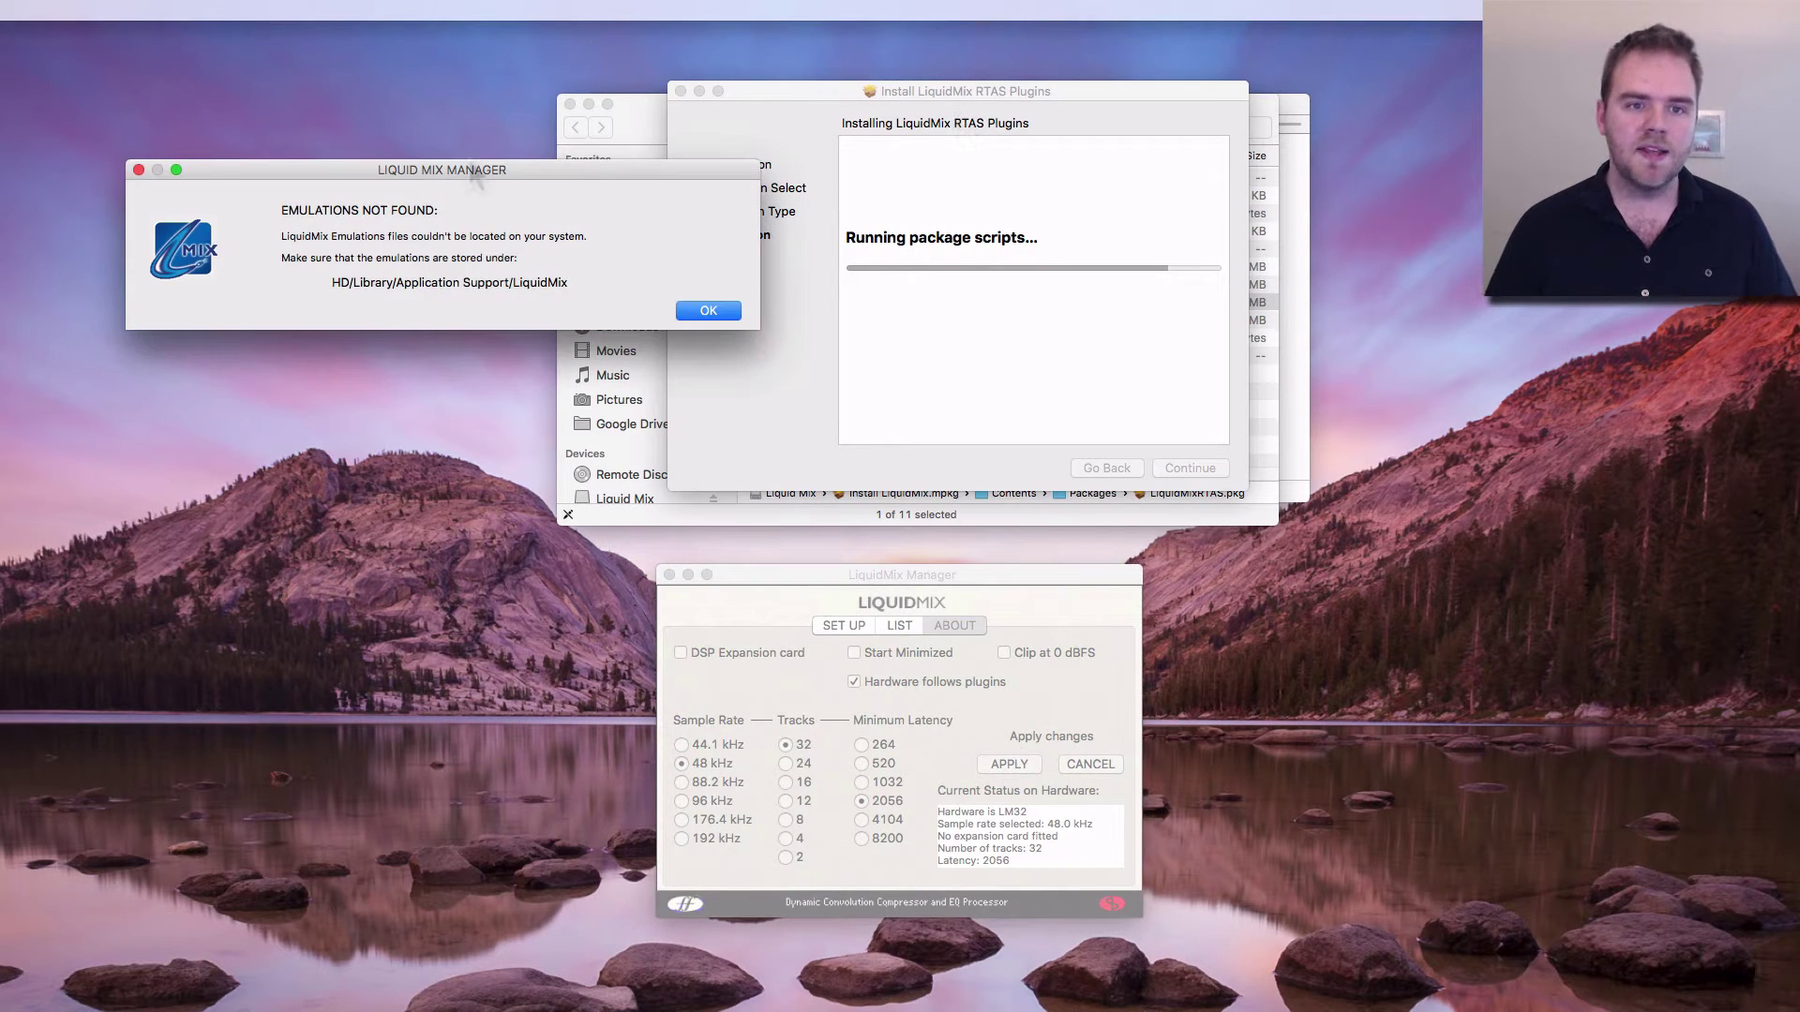
- Dismiss the Emulations Not Found alert, apply latency 264 in LiquidMix Manager, and close it
left_click_drag(476, 176, 658, 93)
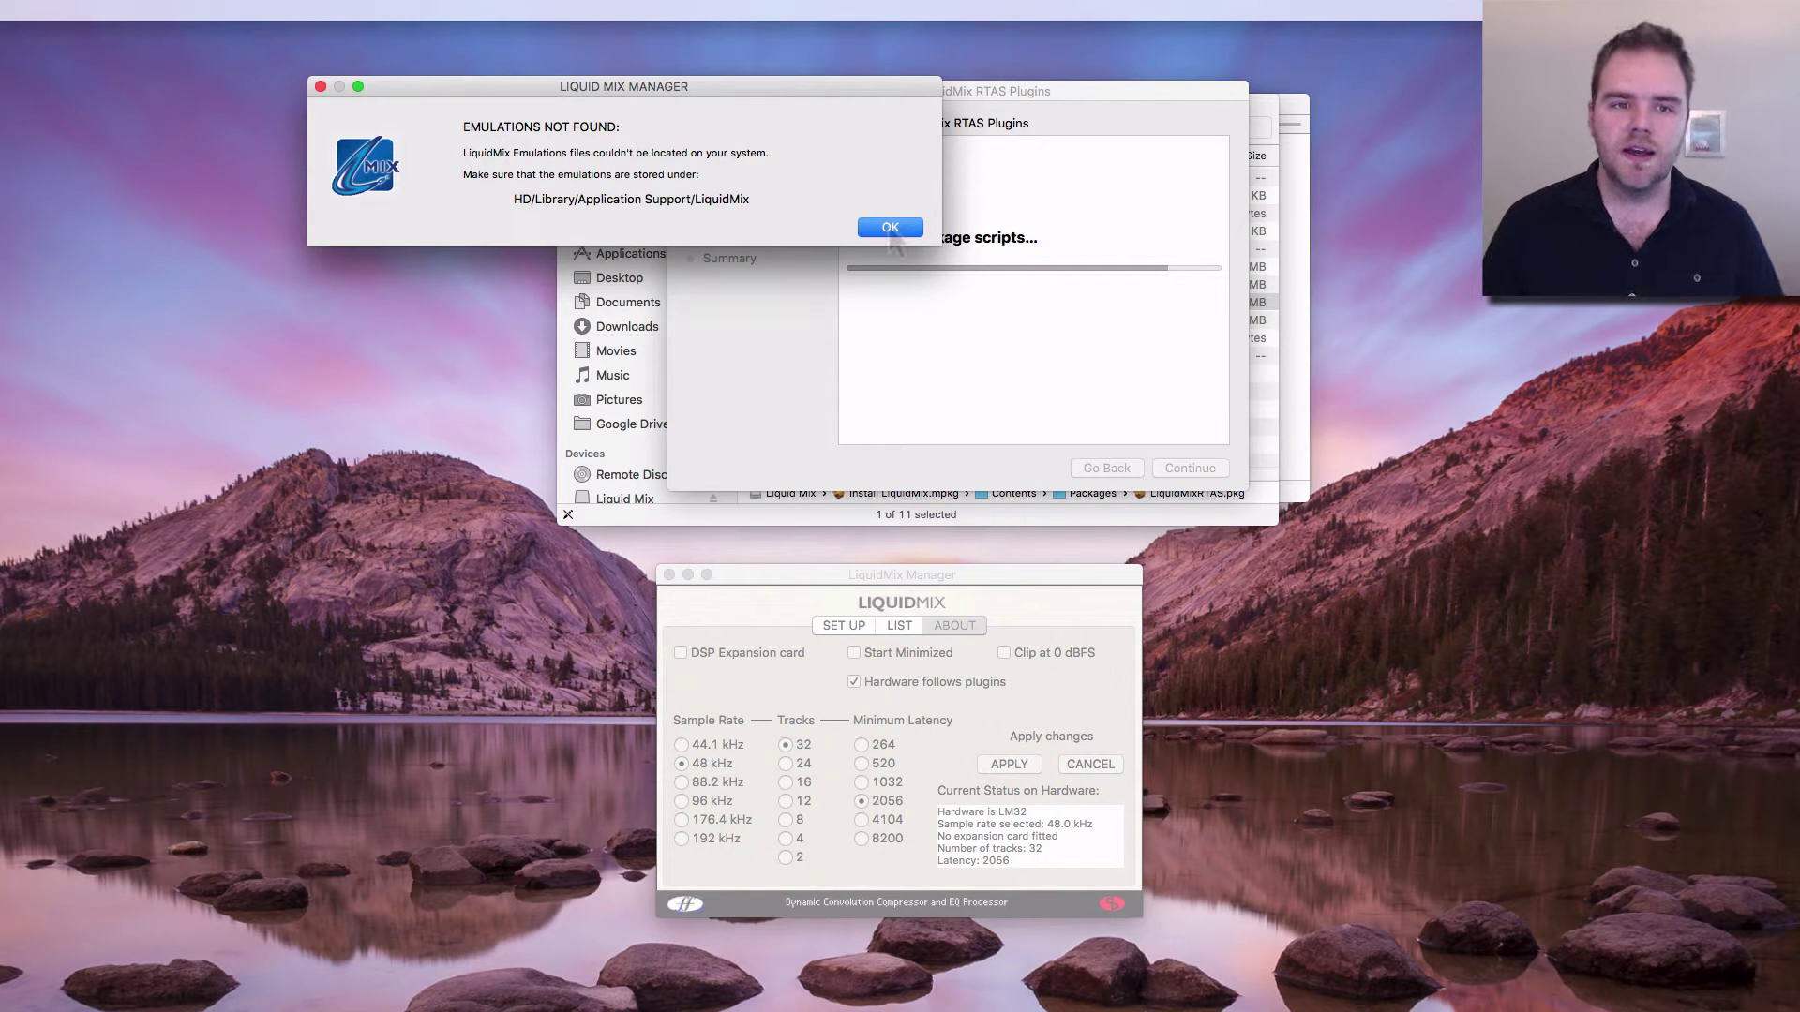
left_click(759, 200)
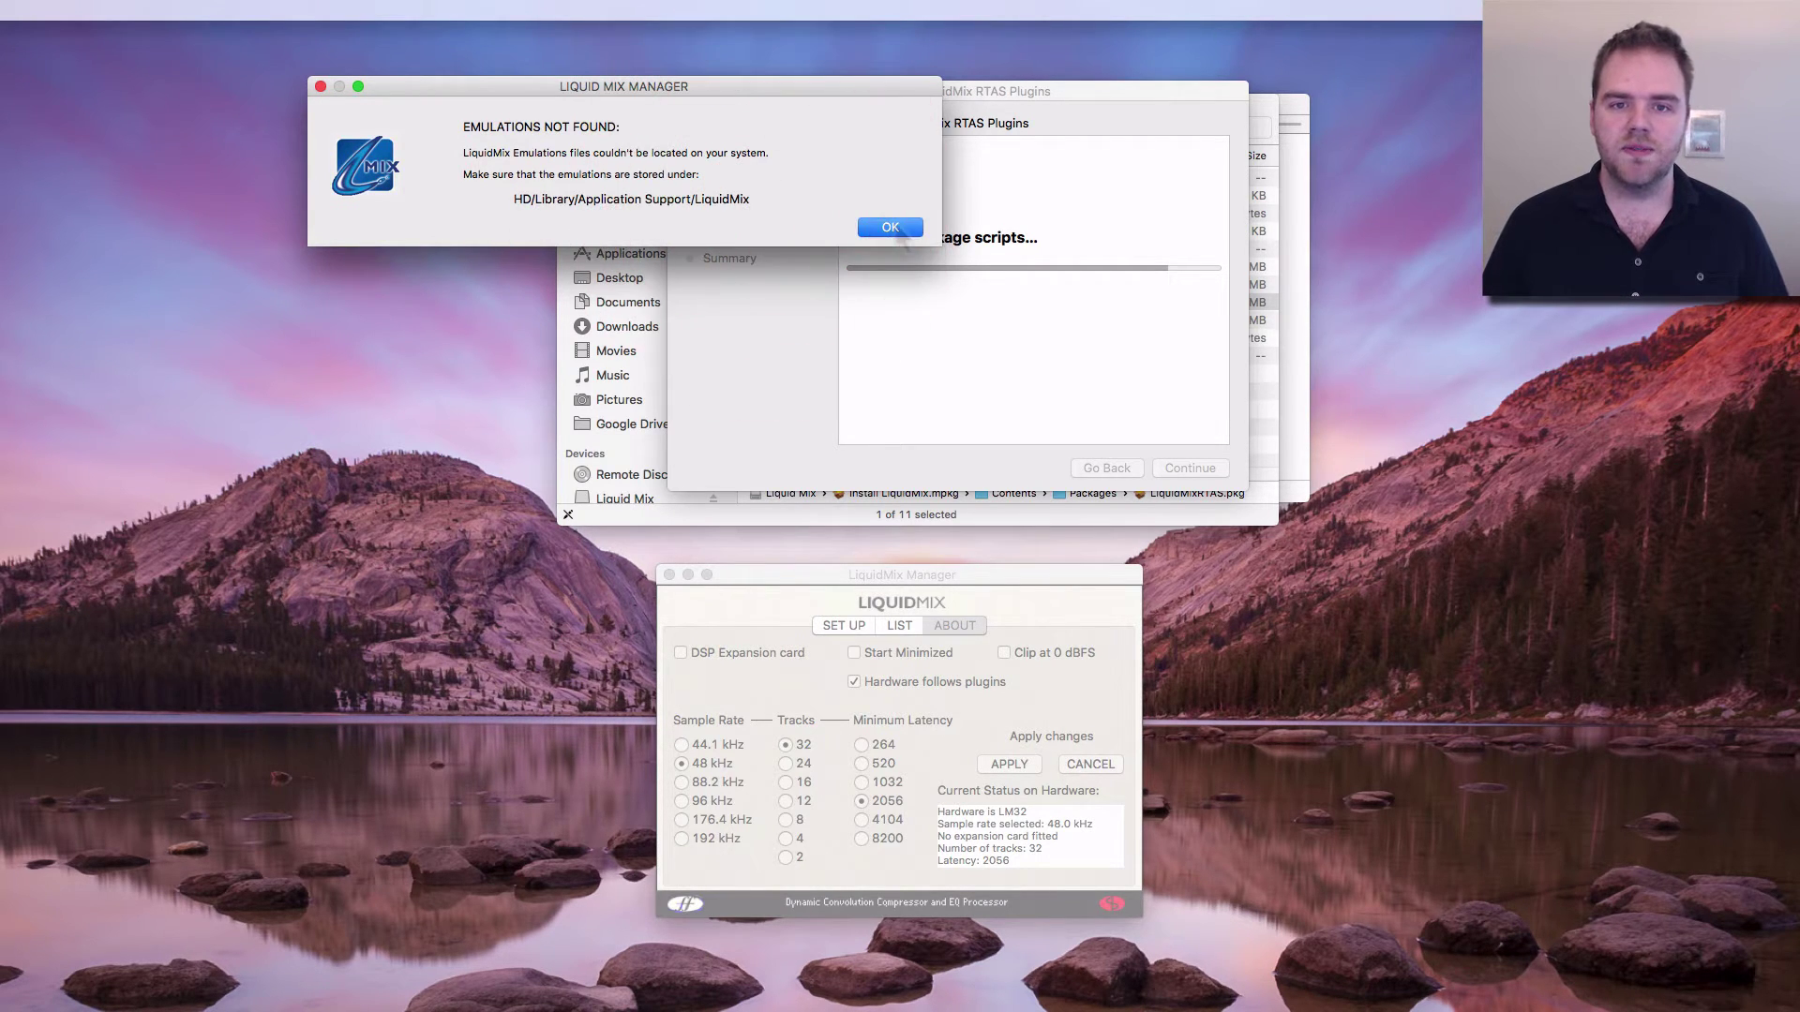
left_click(890, 227)
left_click_drag(939, 578, 1048, 178)
left_click(984, 340)
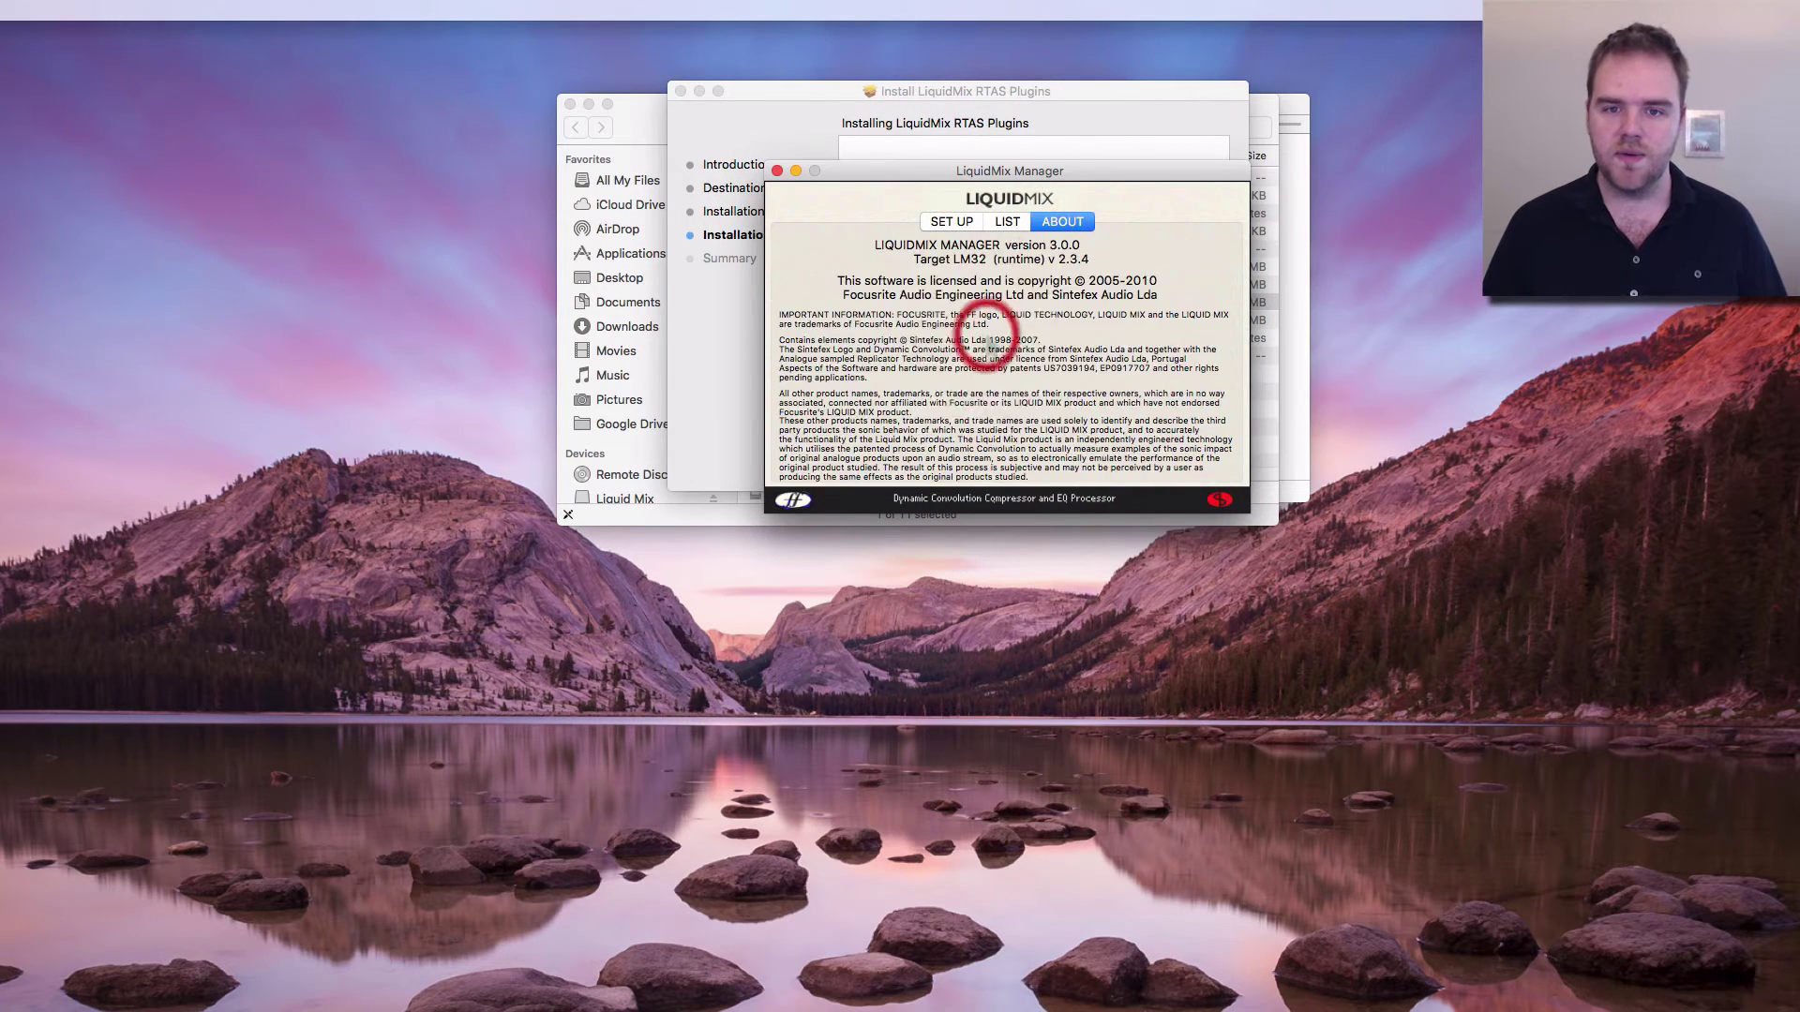
left_click(951, 222)
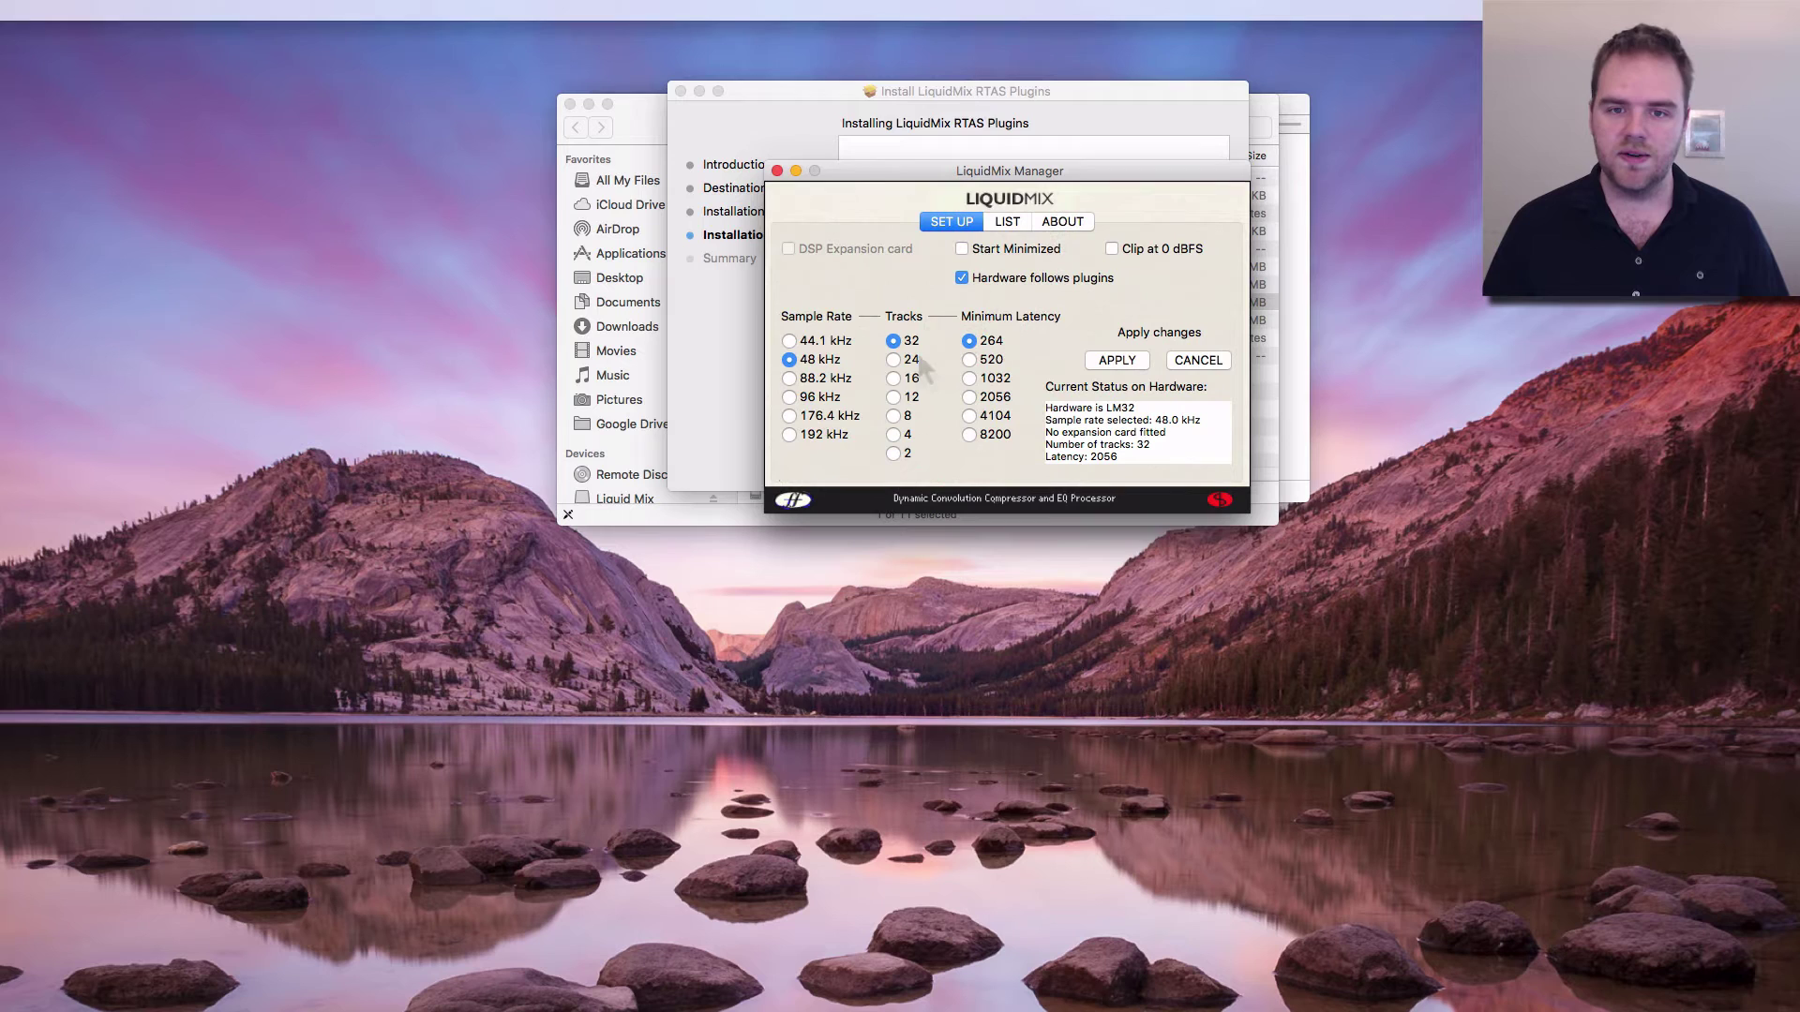
left_click(895, 341)
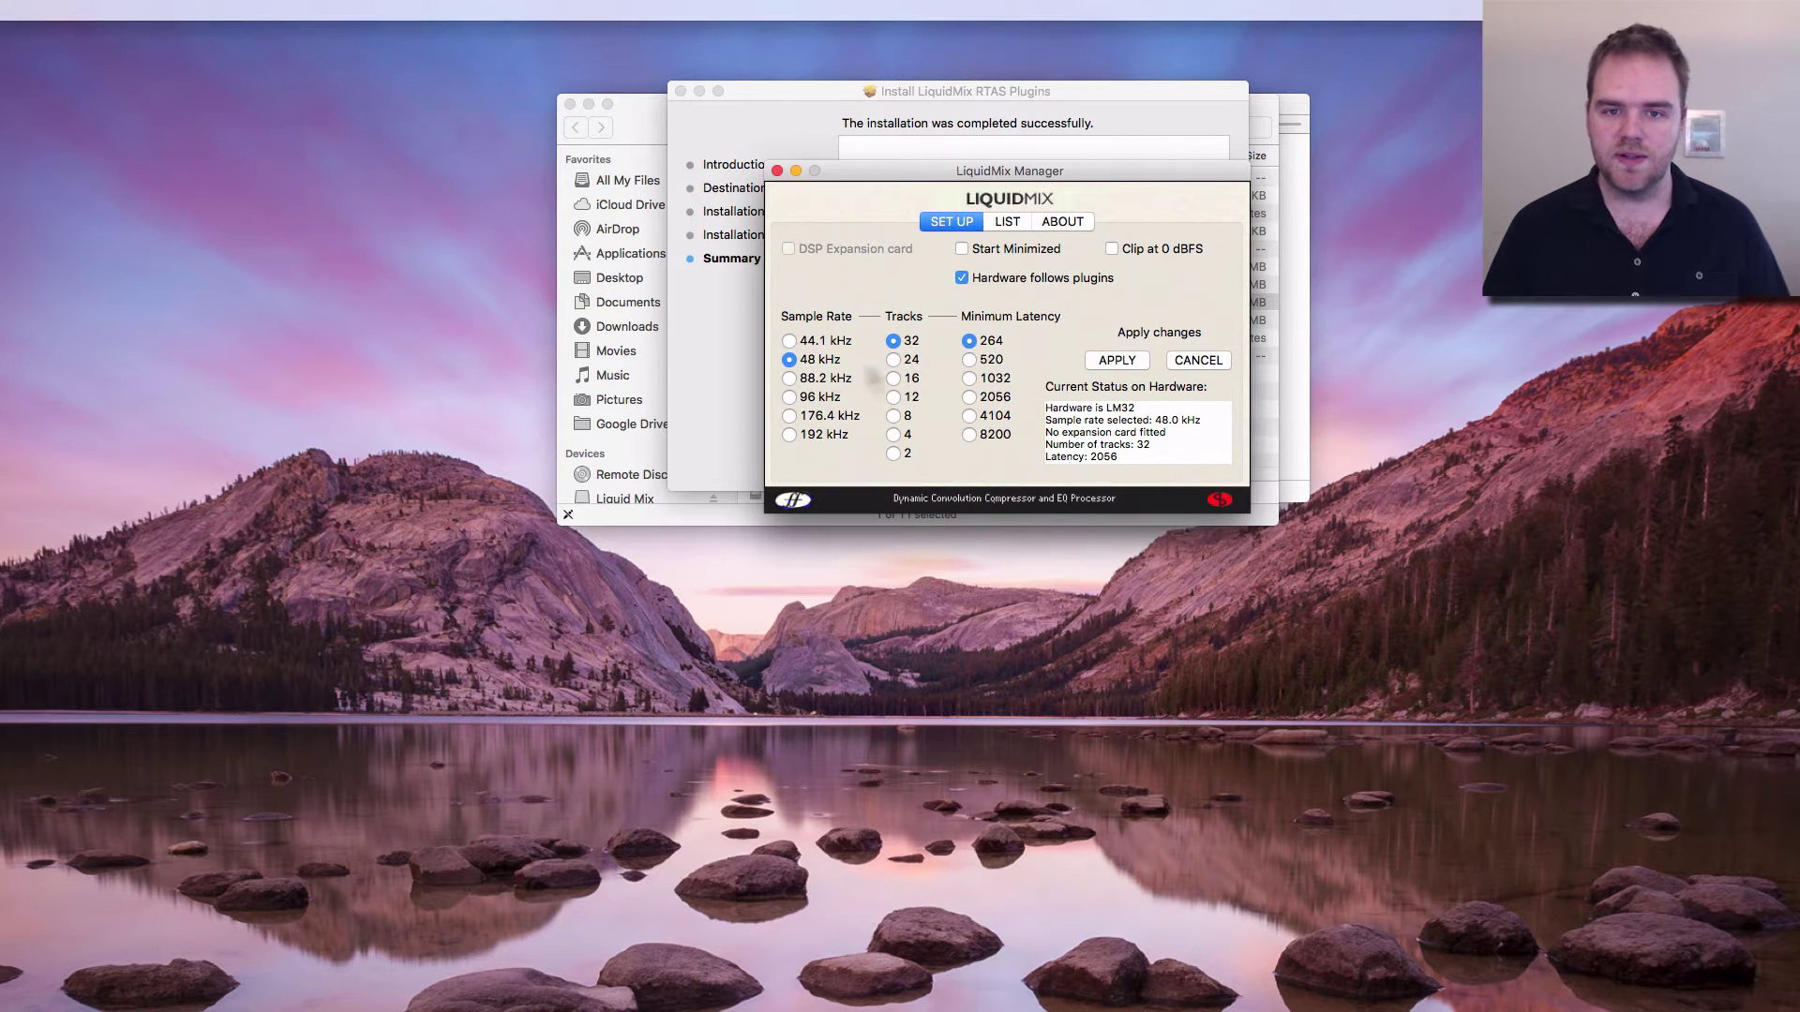
left_click(1116, 361)
left_click(777, 171)
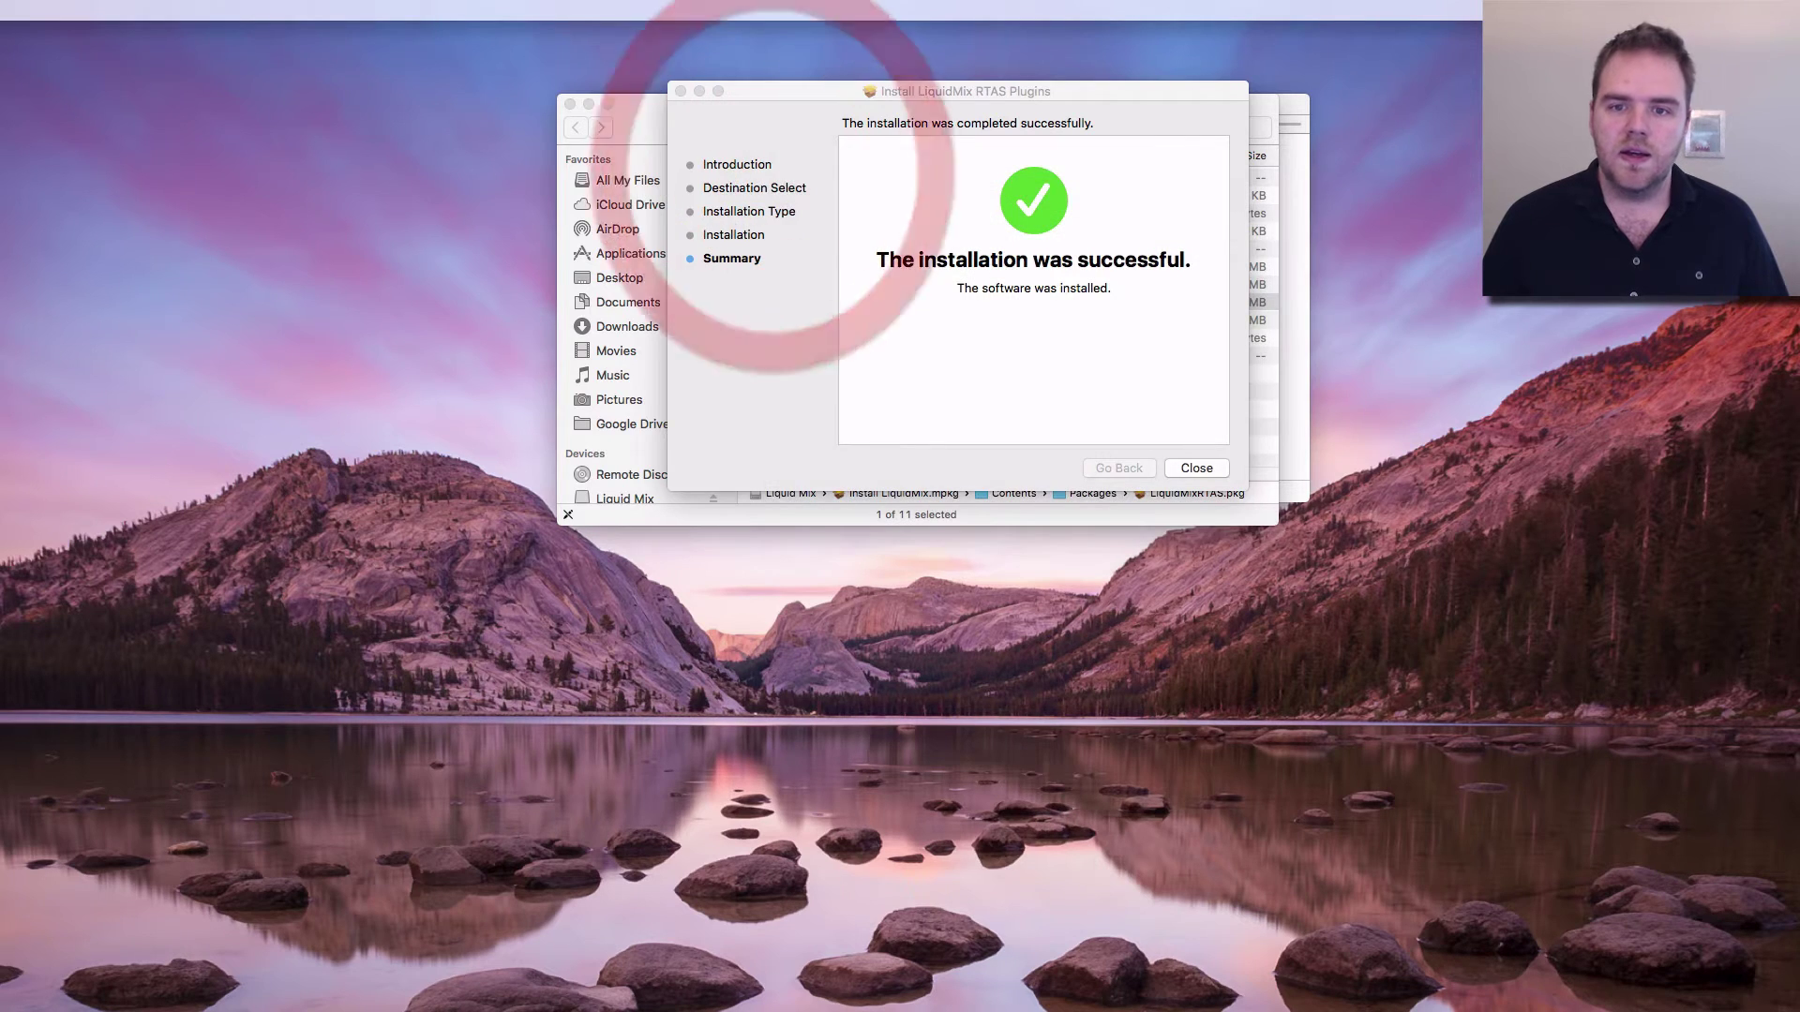
- Close the RTAS installer and start the standard install of LiquidMixVST.pkg
left_click(1196, 468)
double_click(906, 320)
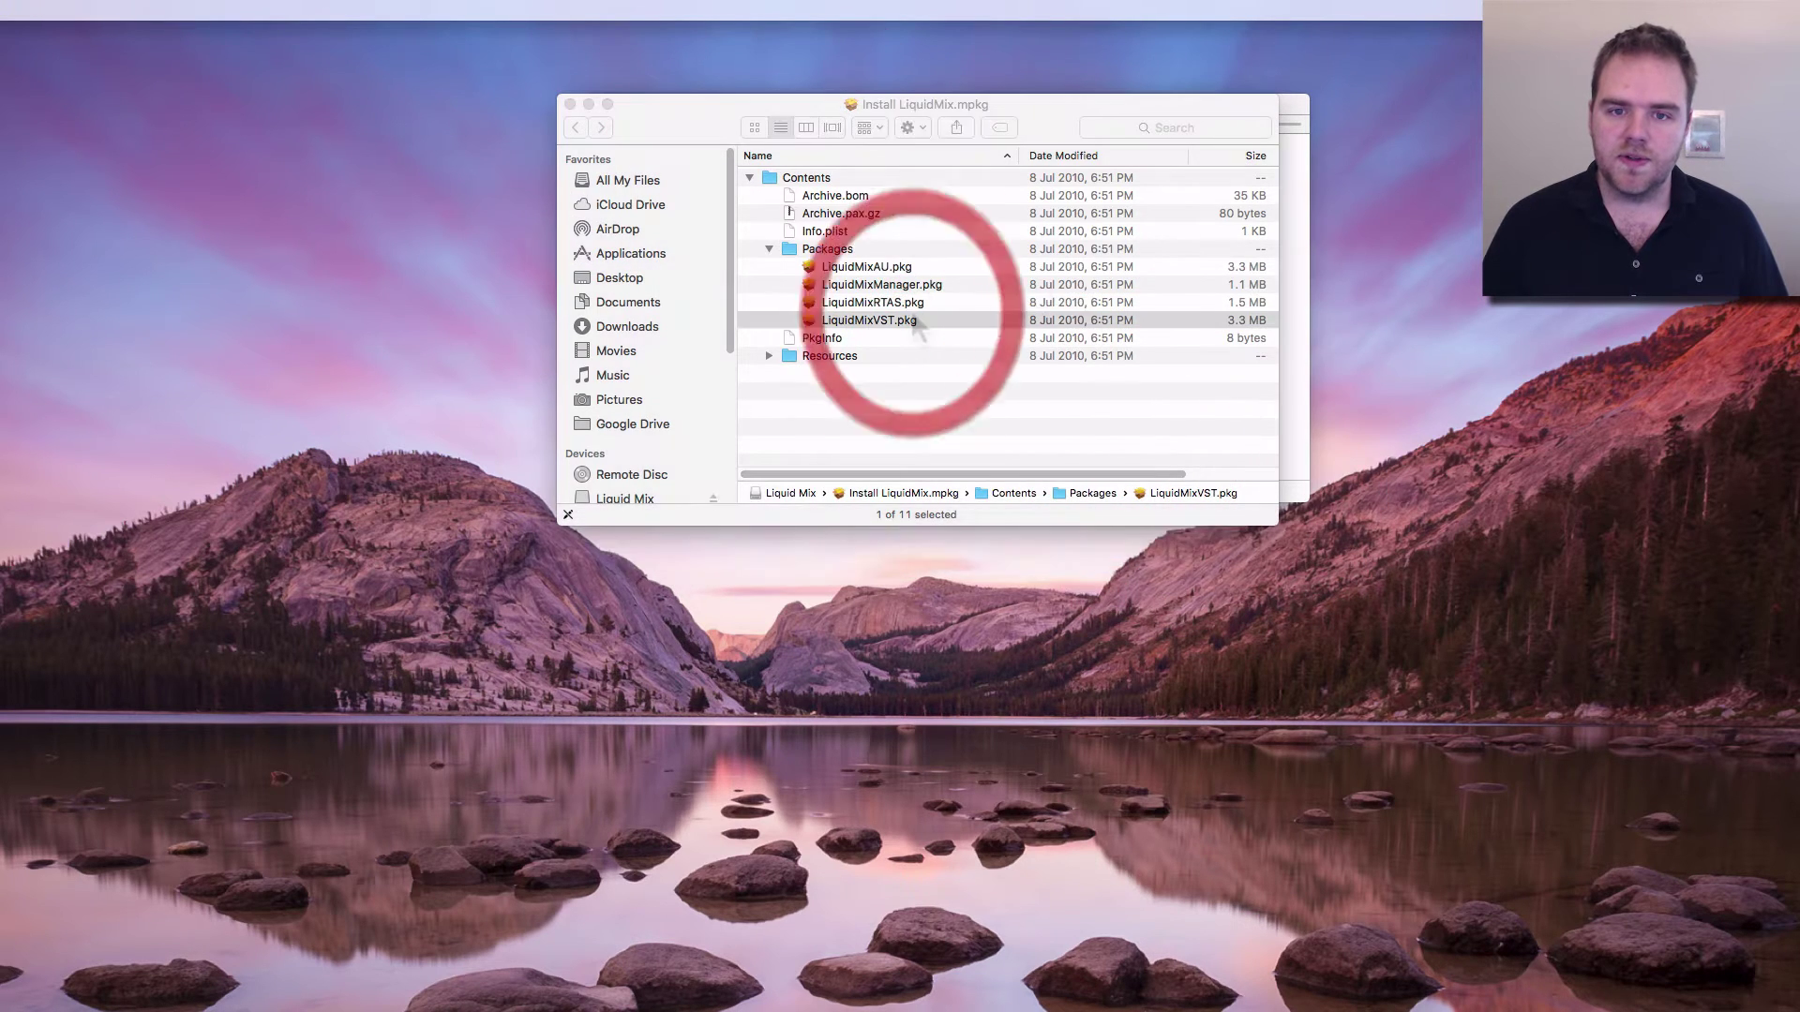
left_click_drag(942, 460, 1005, 47)
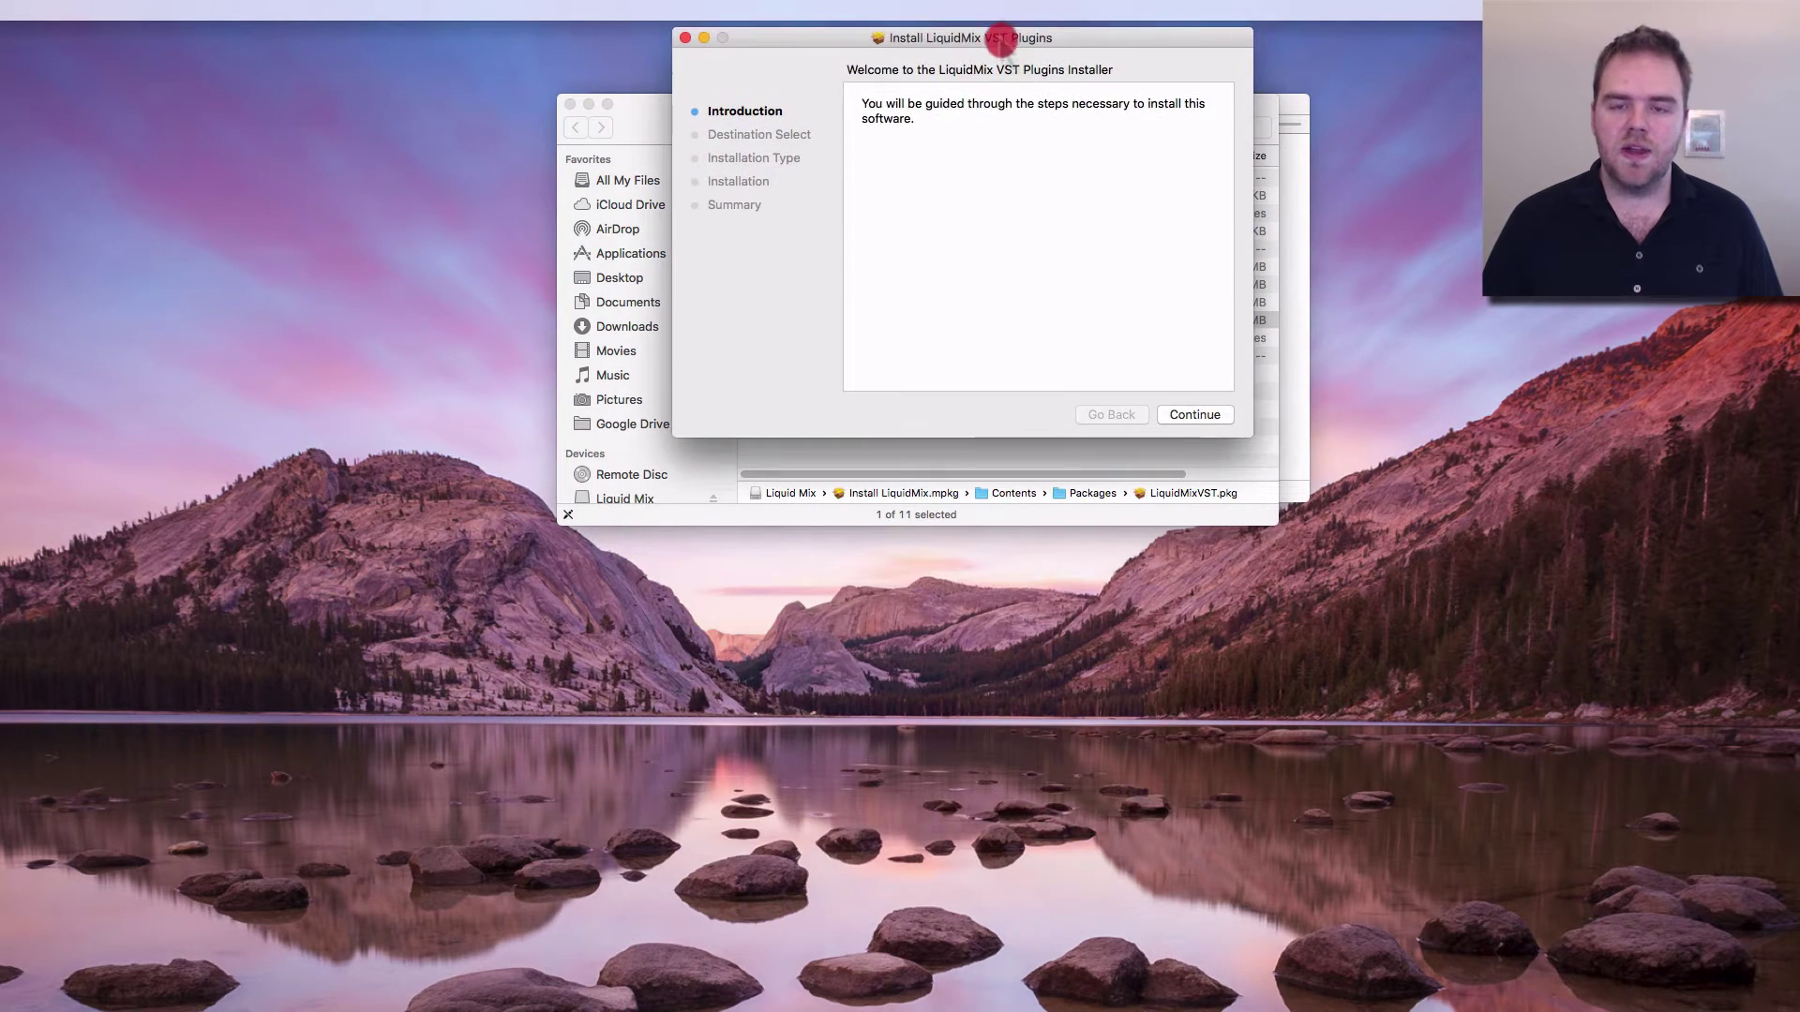
left_click(1194, 414)
left_click(1203, 418)
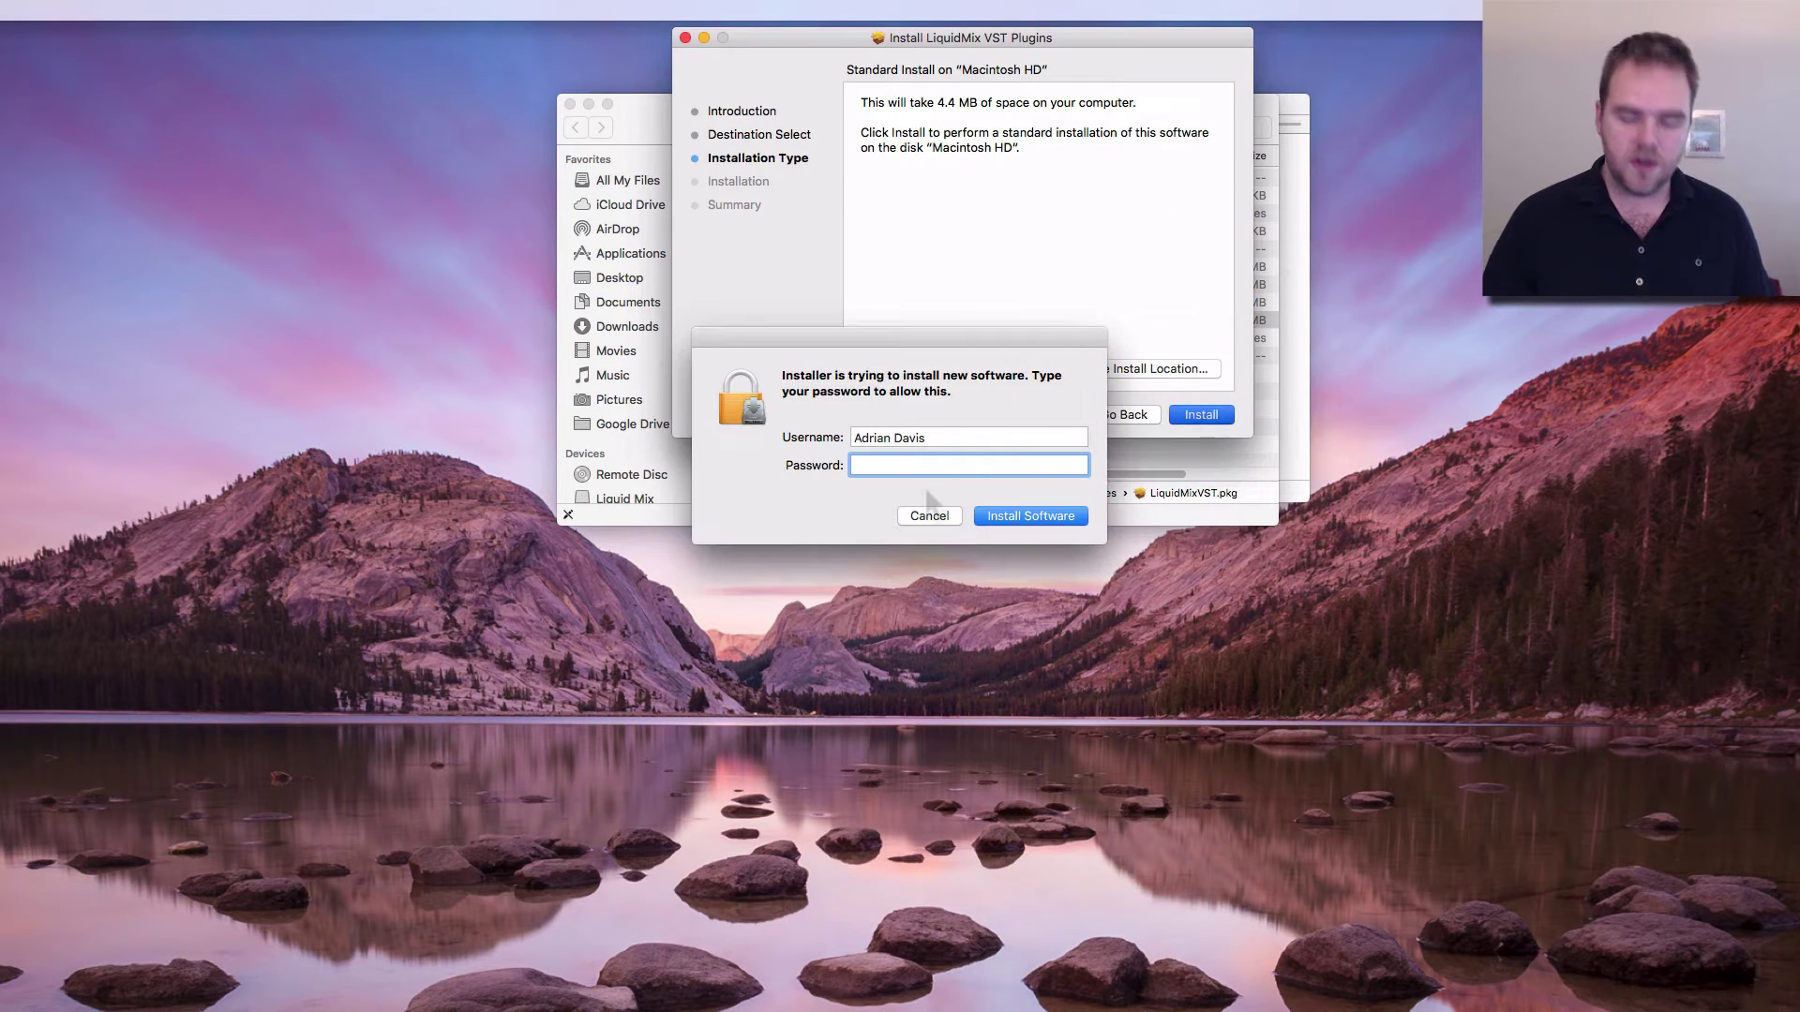
- Authorise the VST install with the password, then close the installer and package window
left_click_drag(934, 345, 945, 67)
type("••")
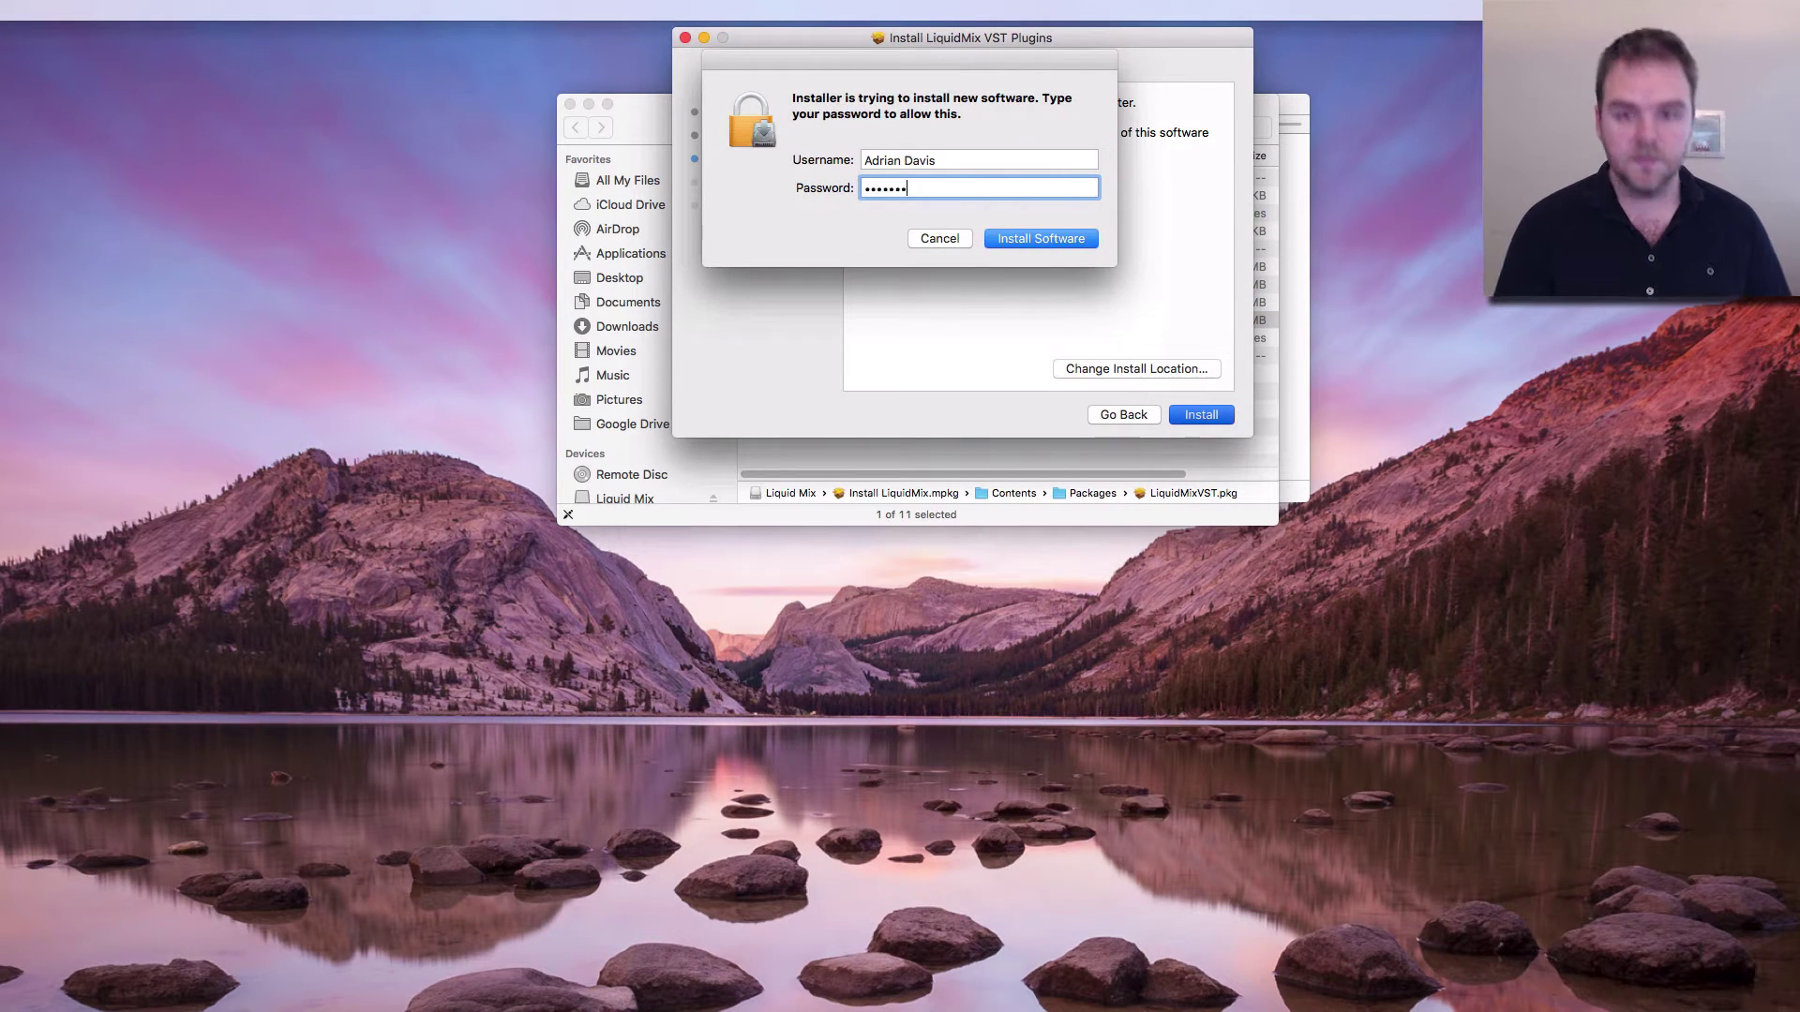
key("Return")
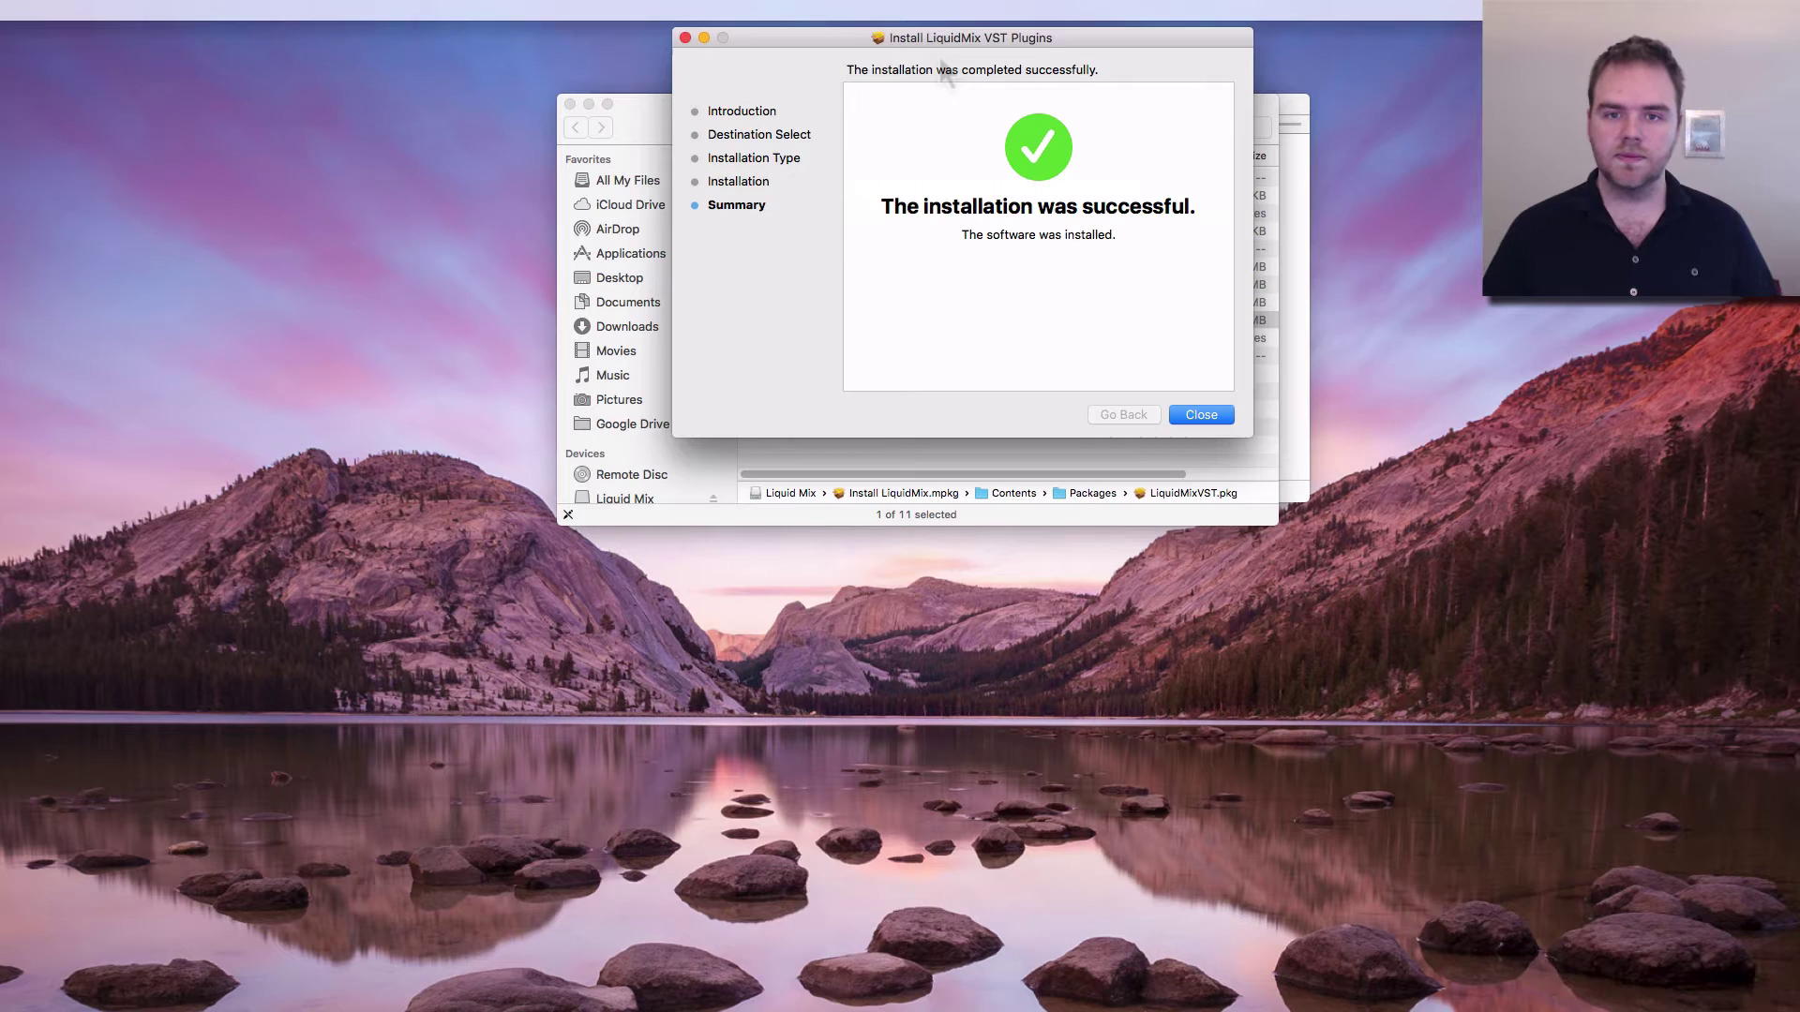
left_click(1200, 414)
key("super+w")
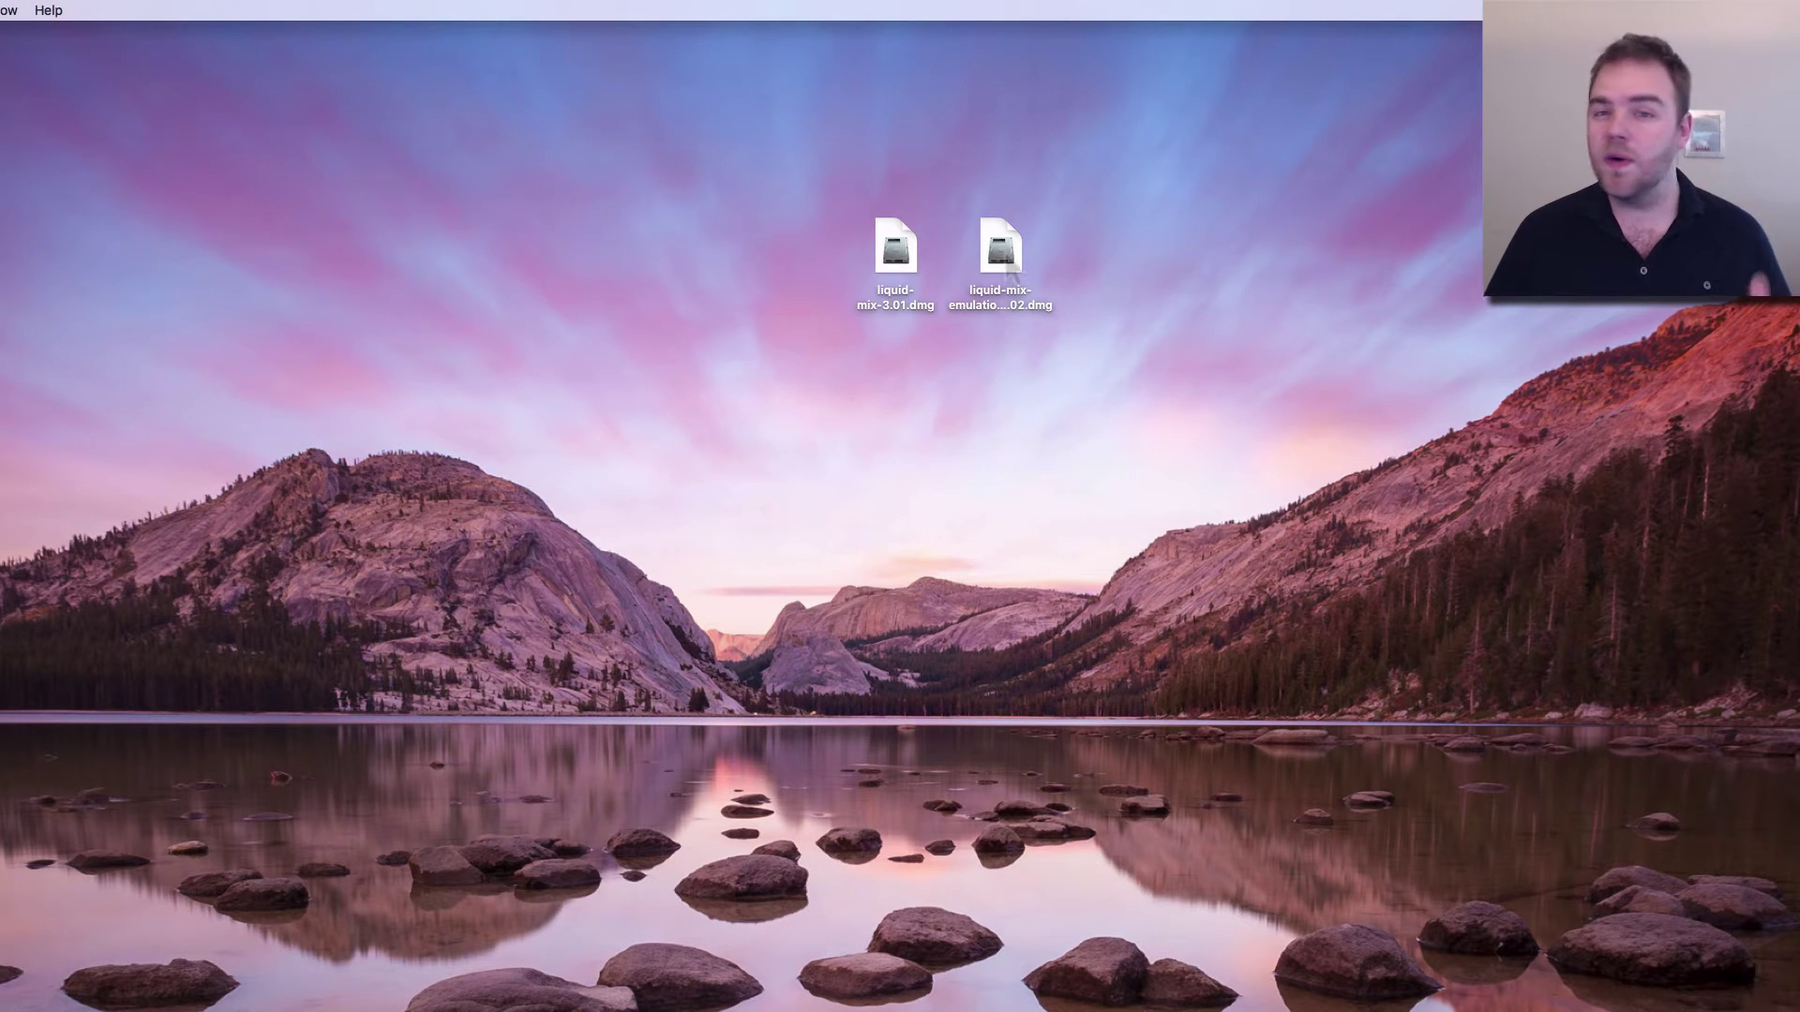
- Run the Liquid Mix Emulation Files (44.1kHz) installer from its disk image and close it after it fails
left_click(1009, 267)
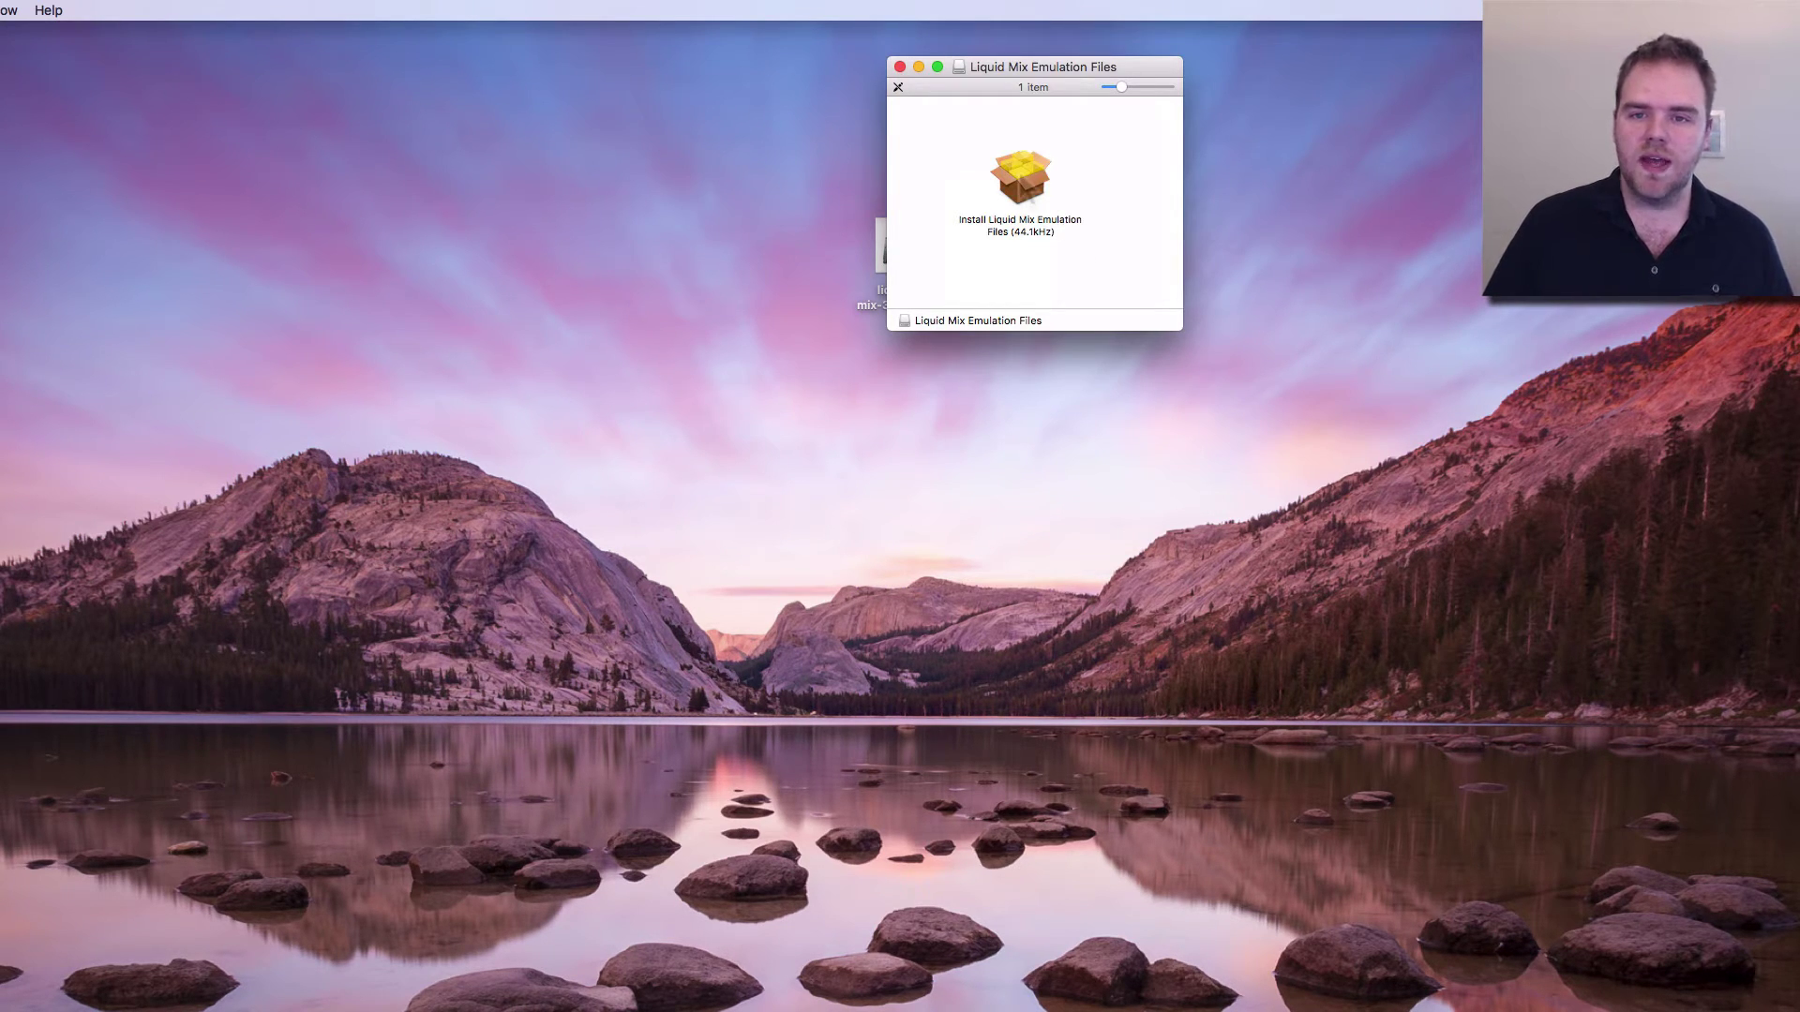
double_click(1022, 178)
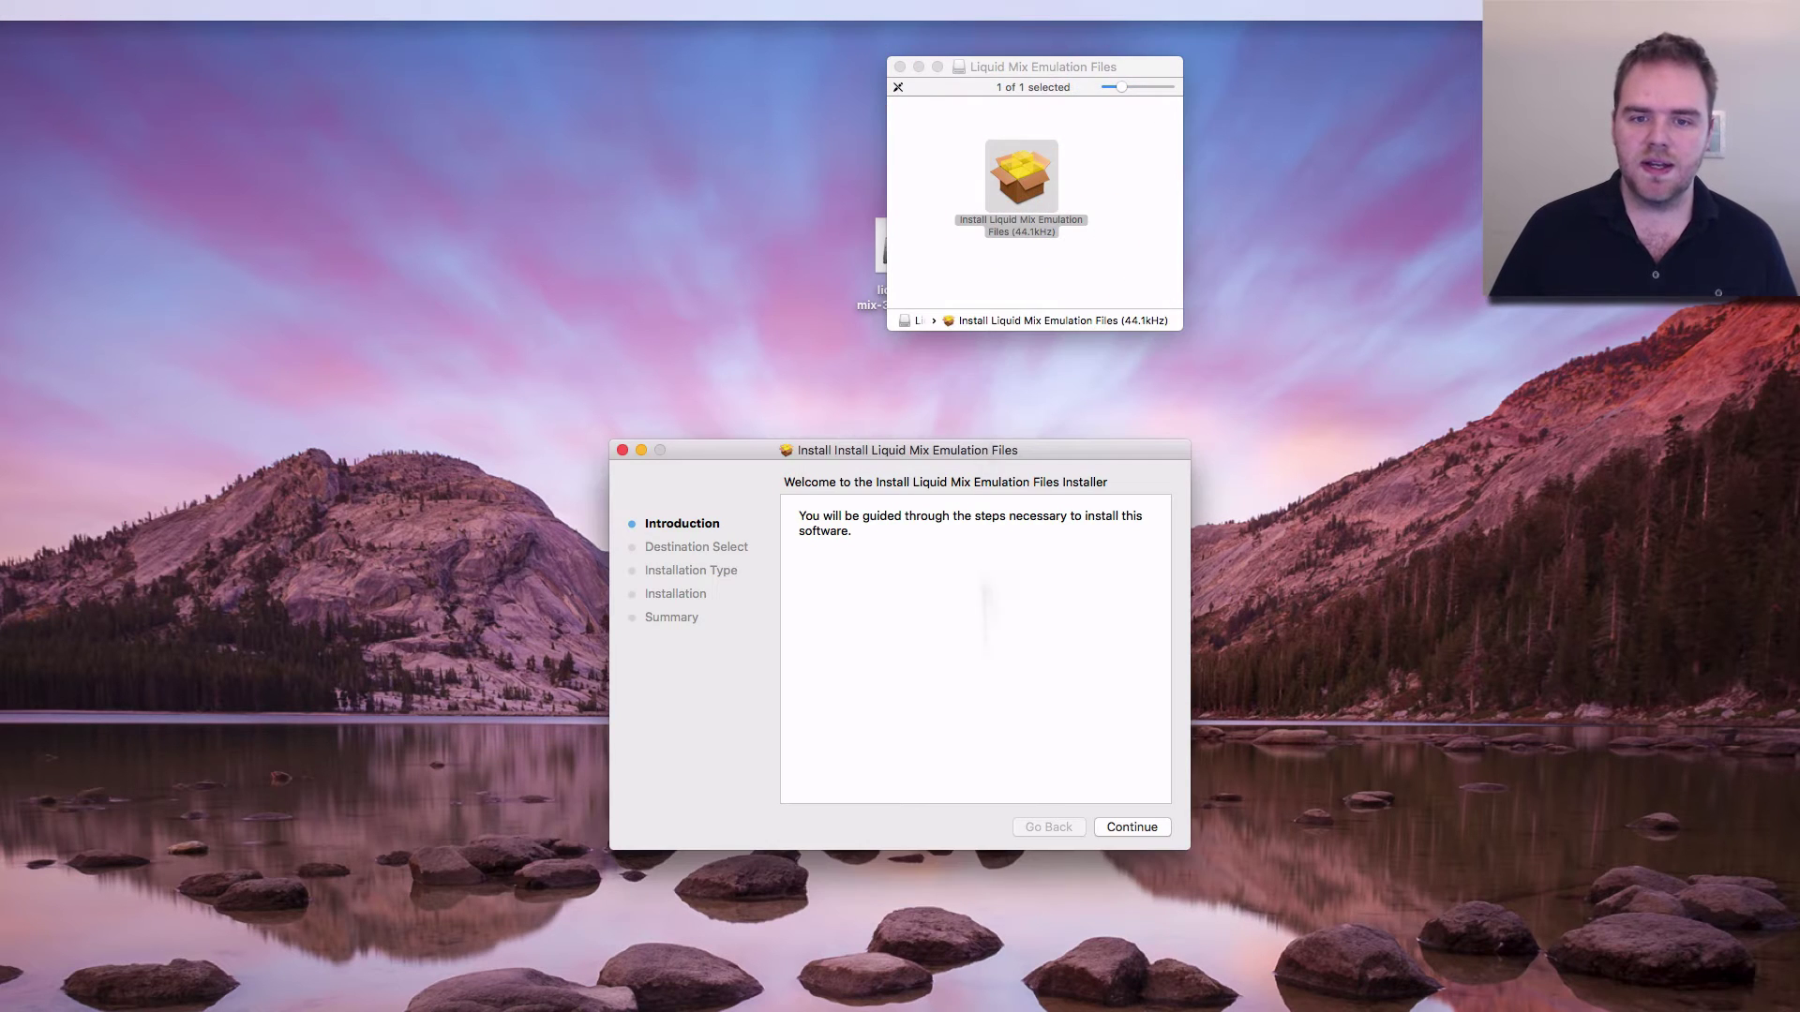
left_click_drag(919, 457, 821, 104)
left_click(1038, 476)
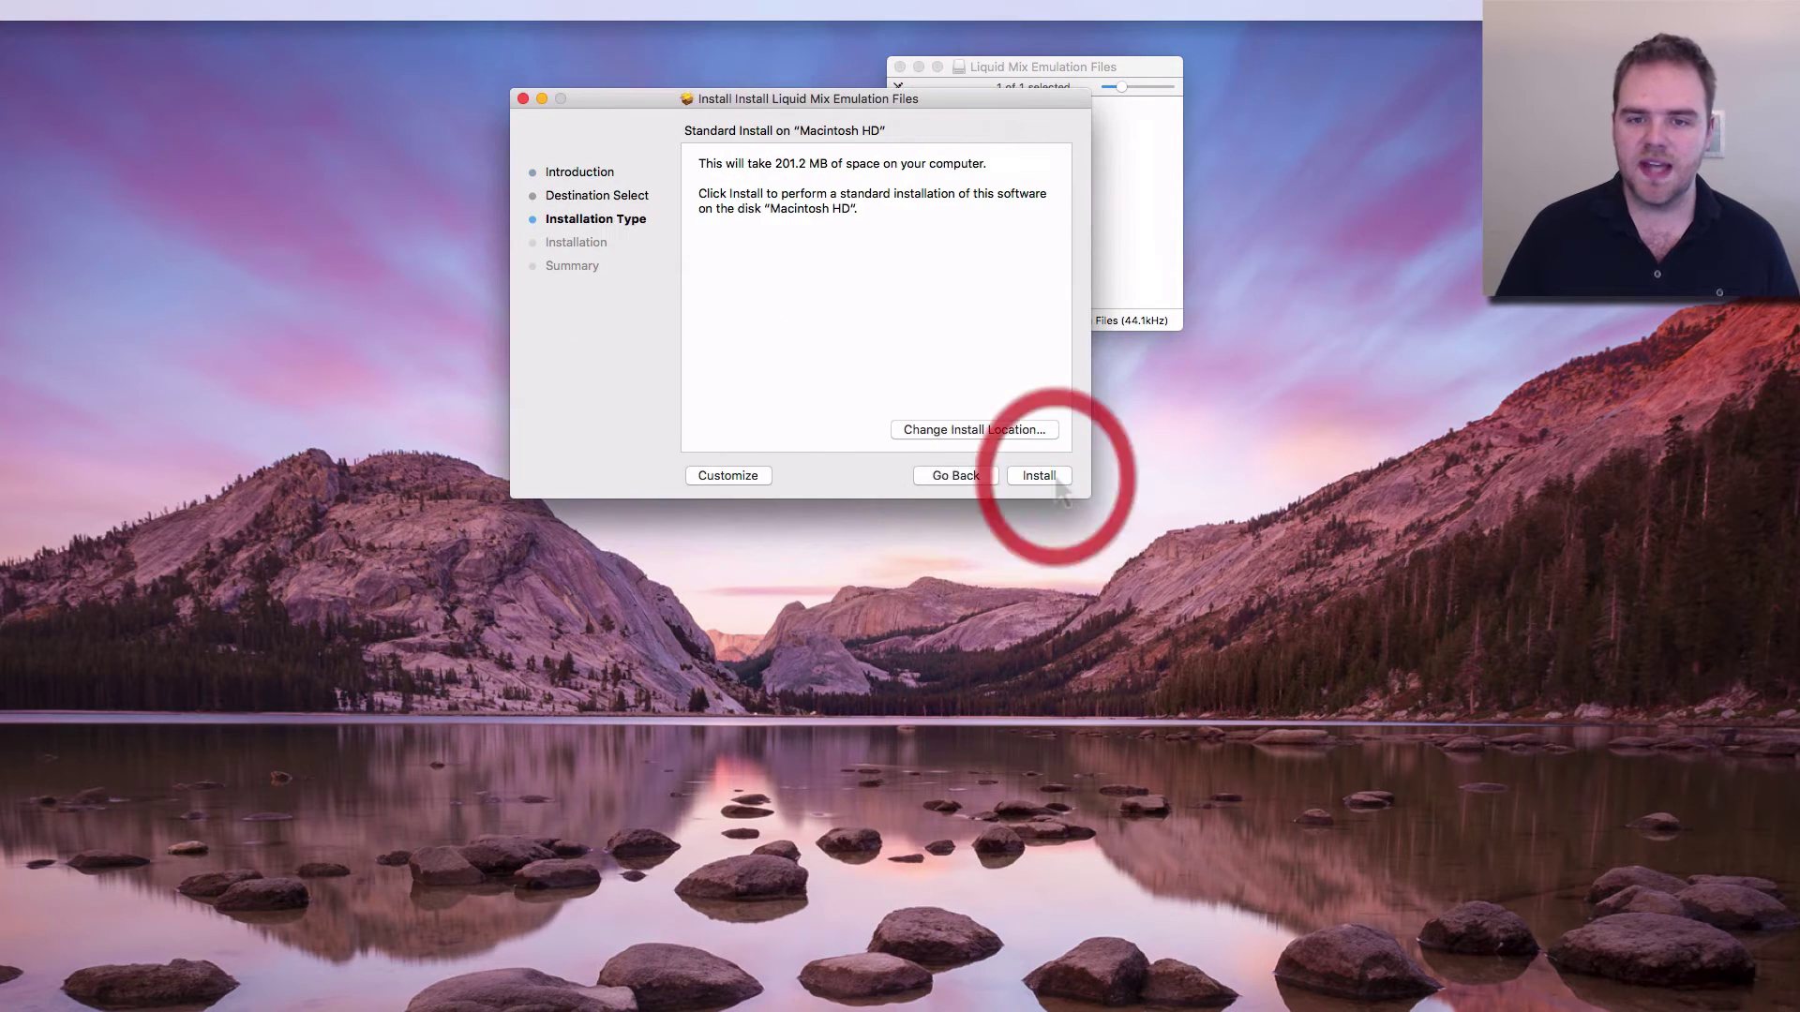
left_click(1045, 475)
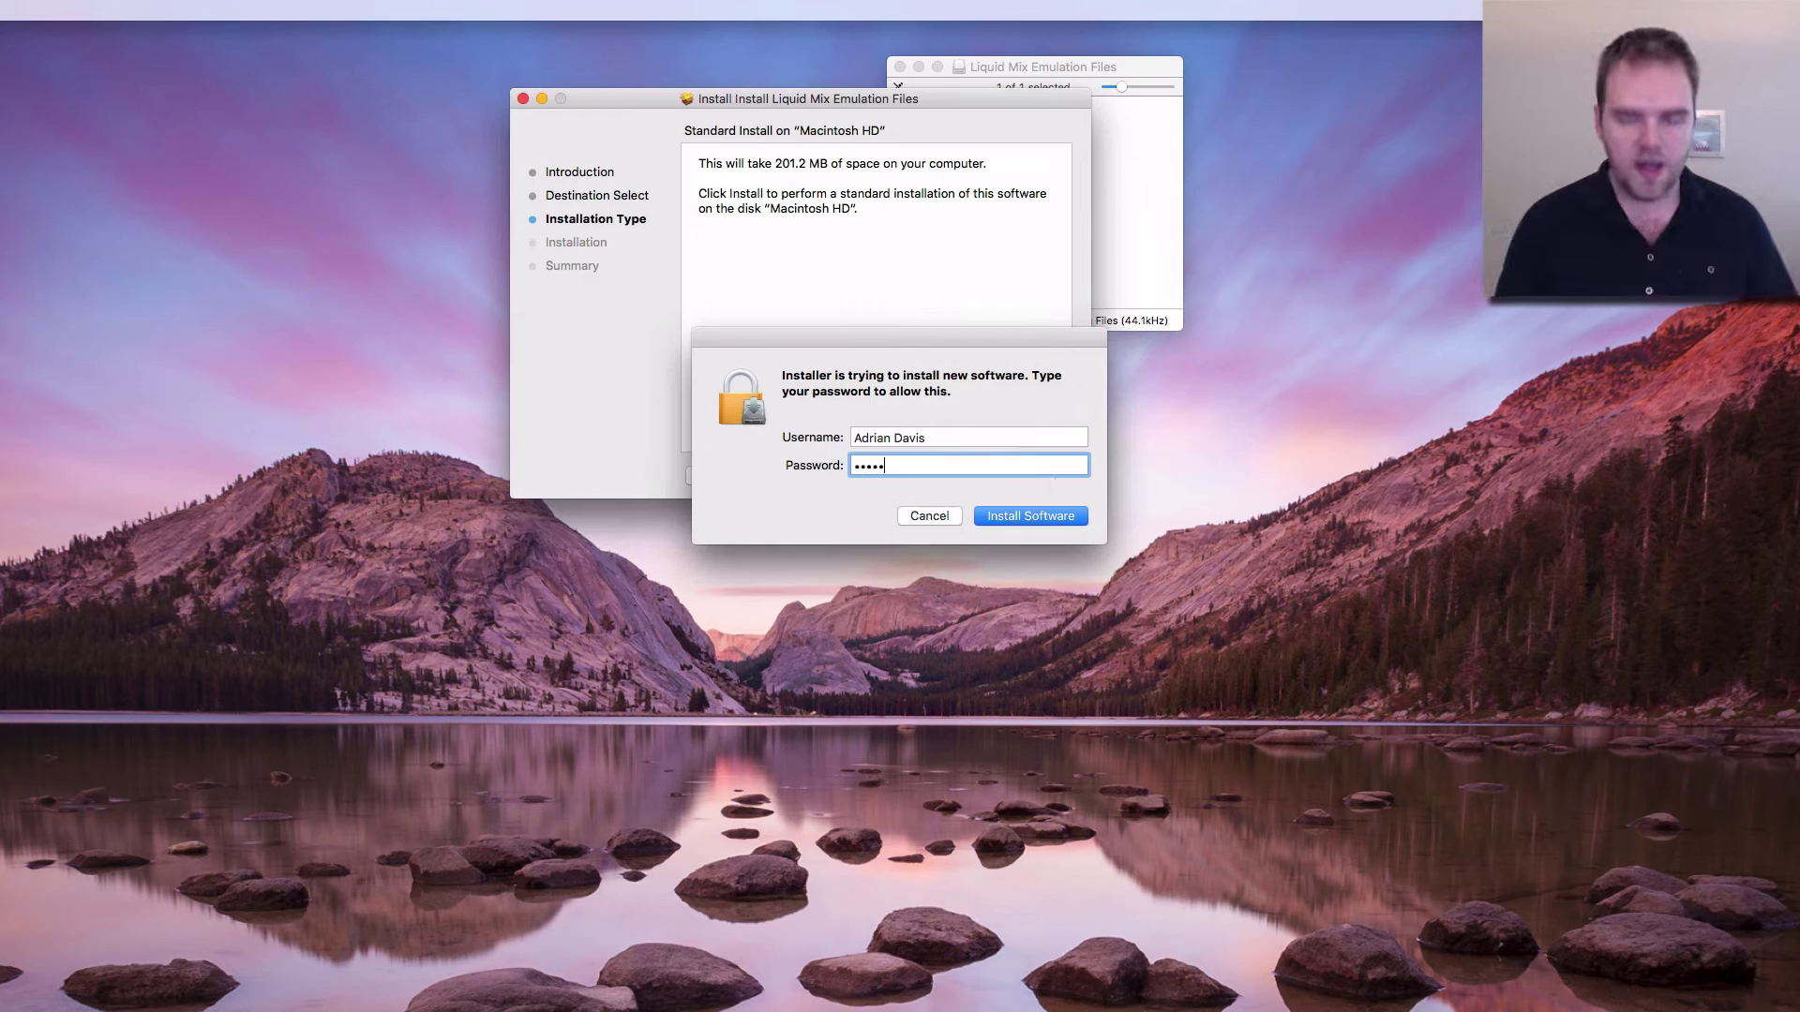
key("Return")
left_click(1052, 480)
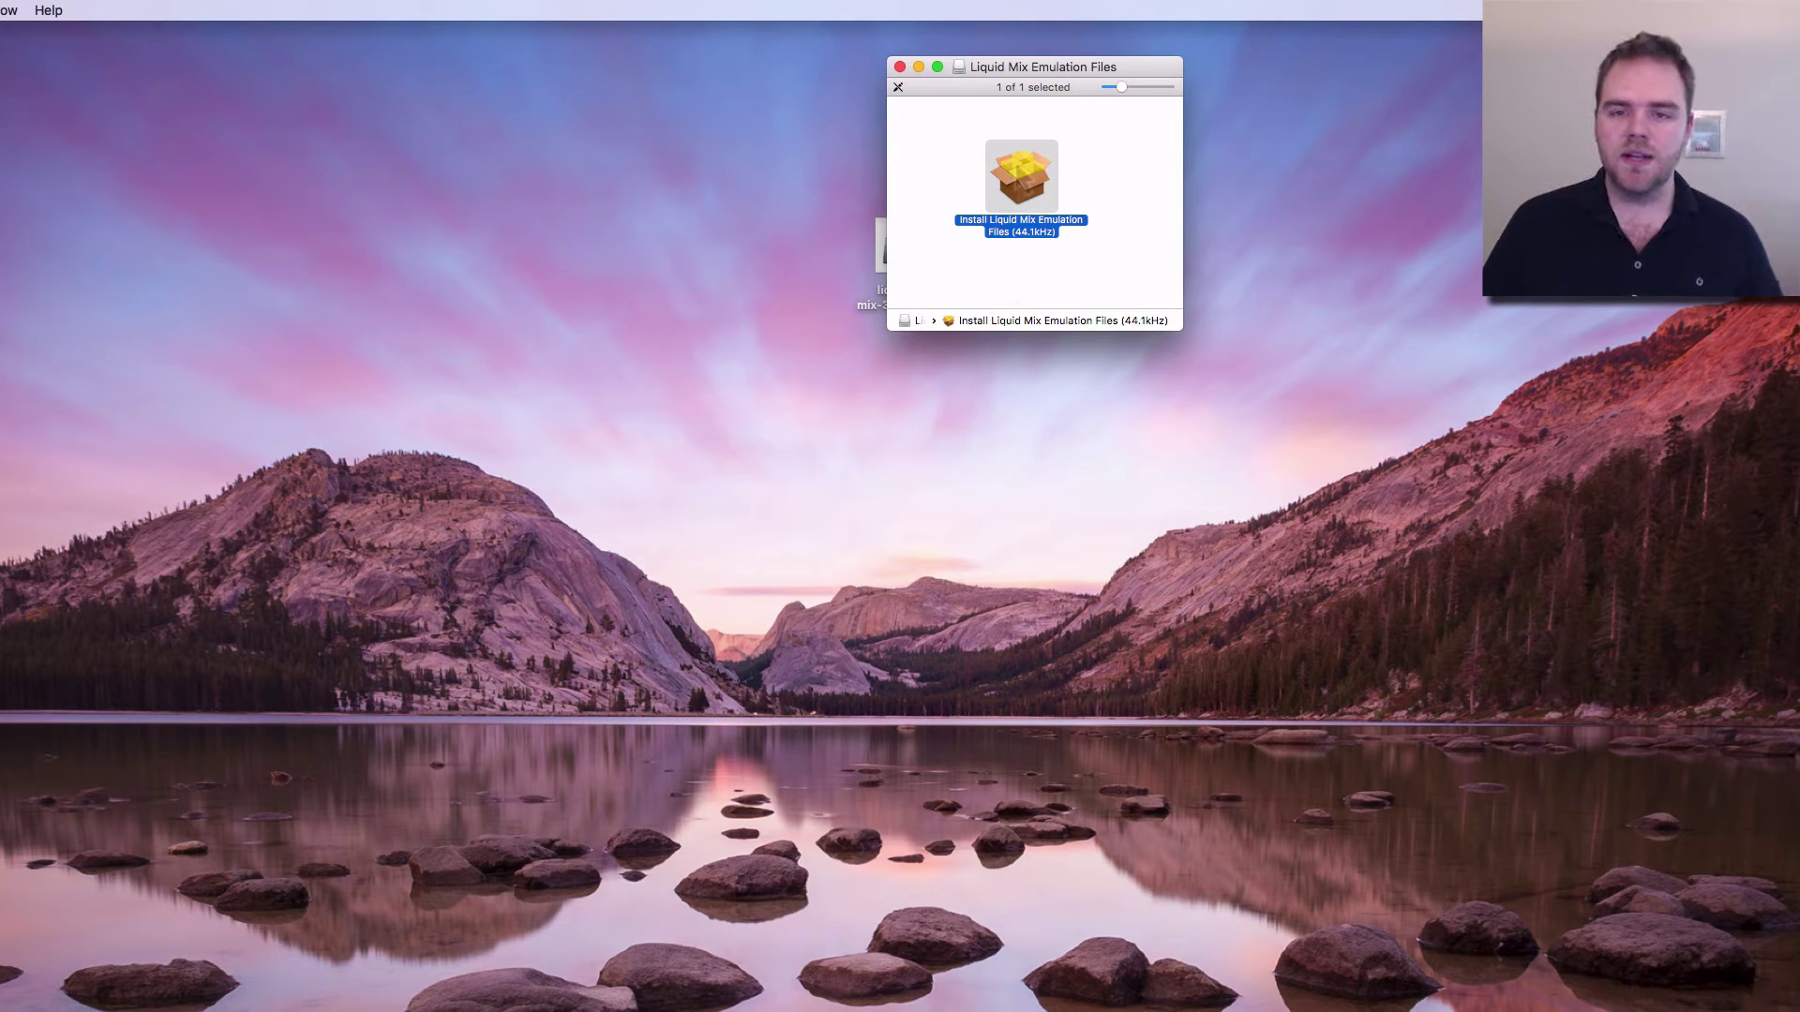
- Show the package contents of the emulation files installer package
right_click(1023, 169)
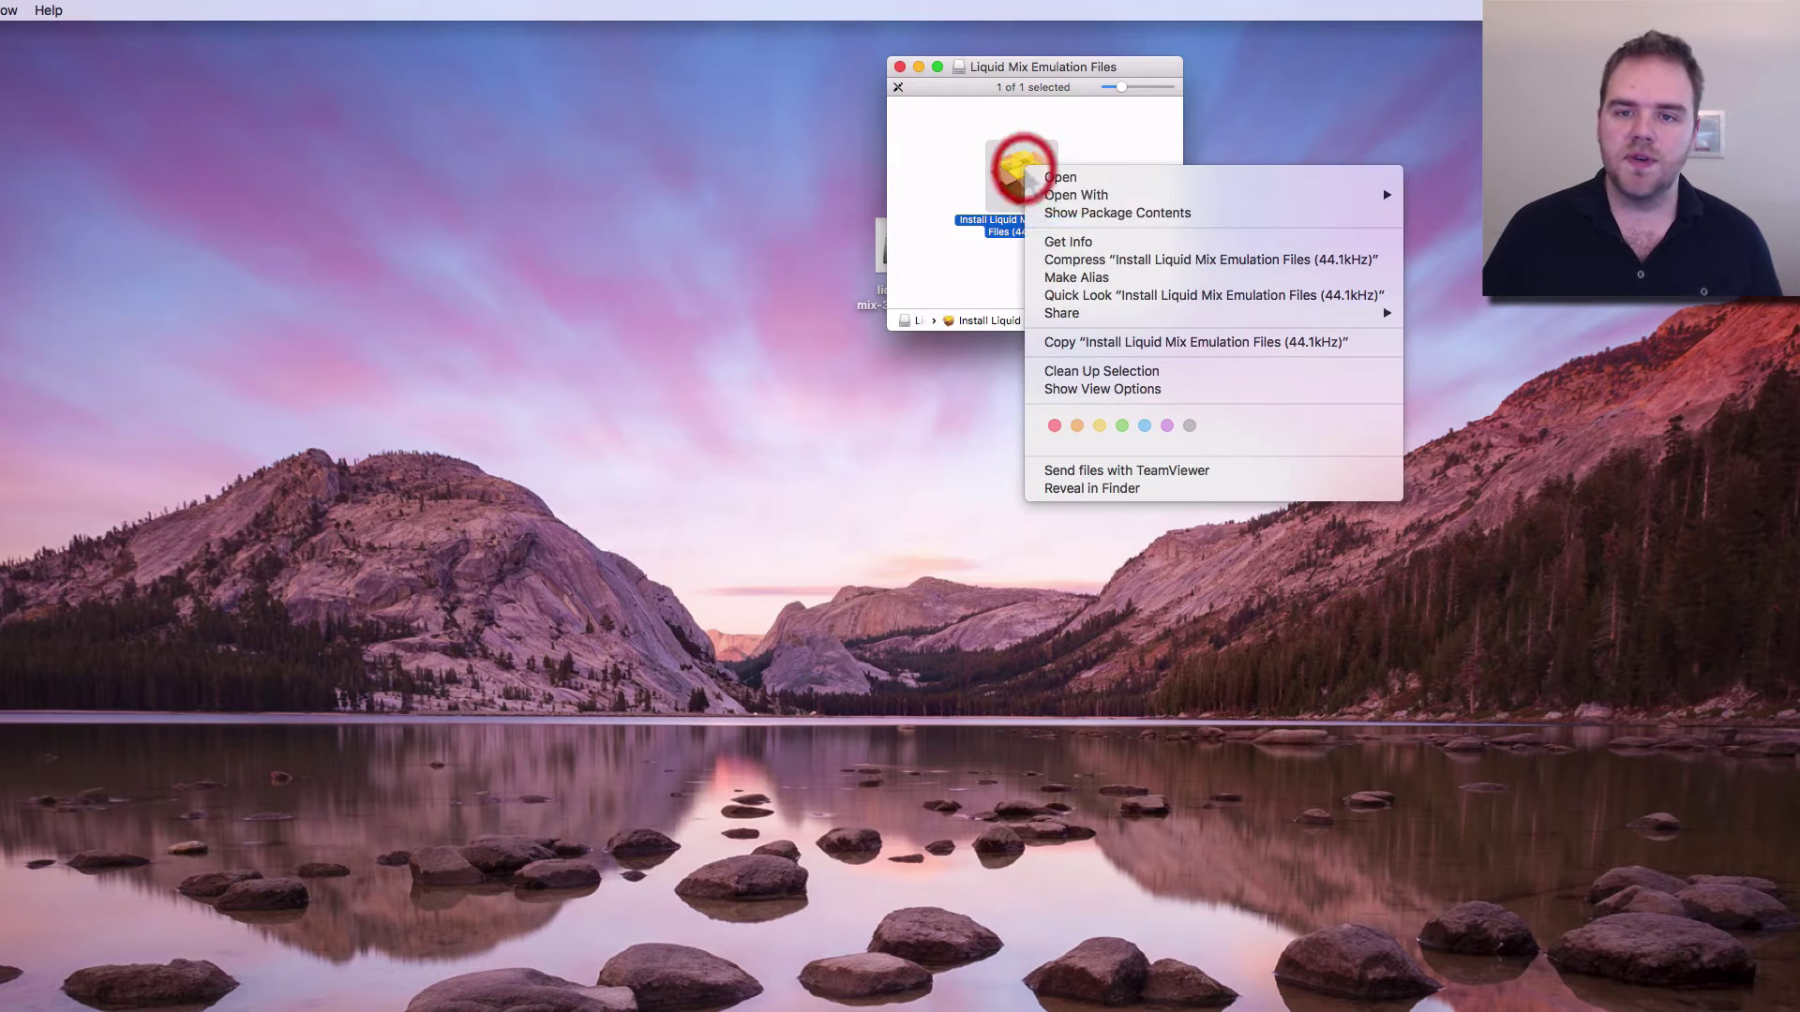
left_click(1092, 214)
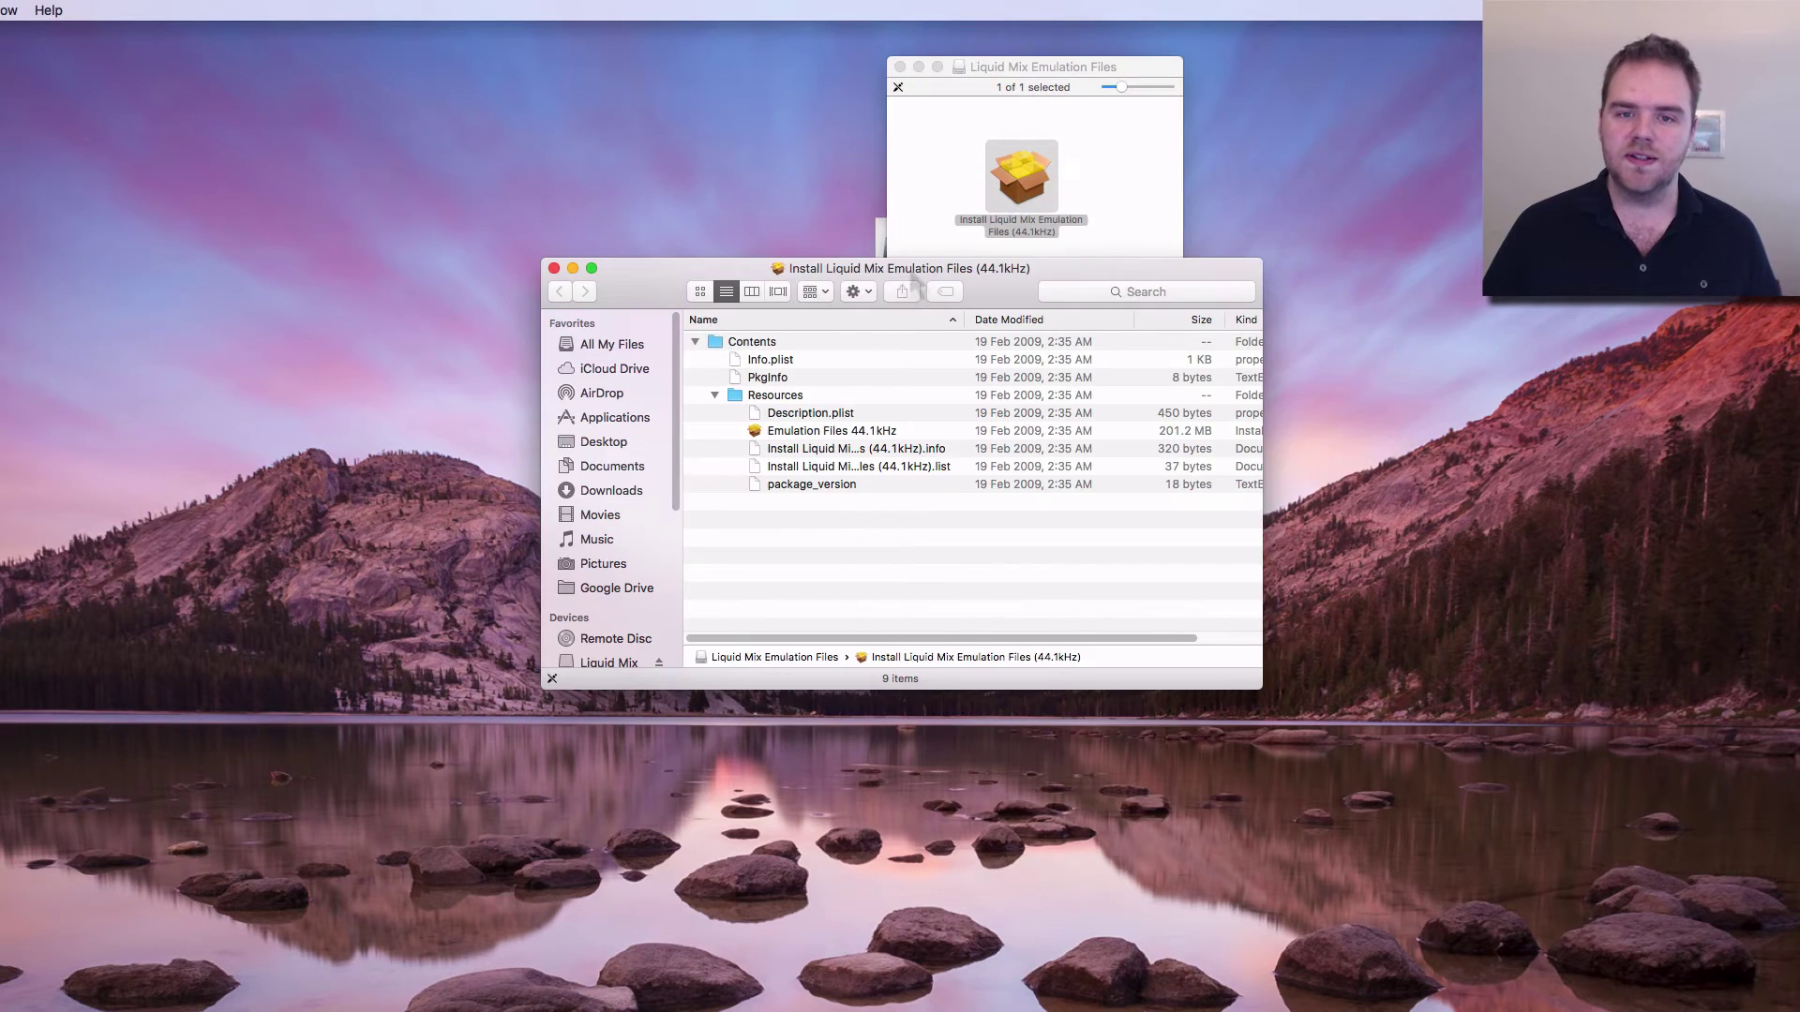
left_click_drag(909, 268, 902, 75)
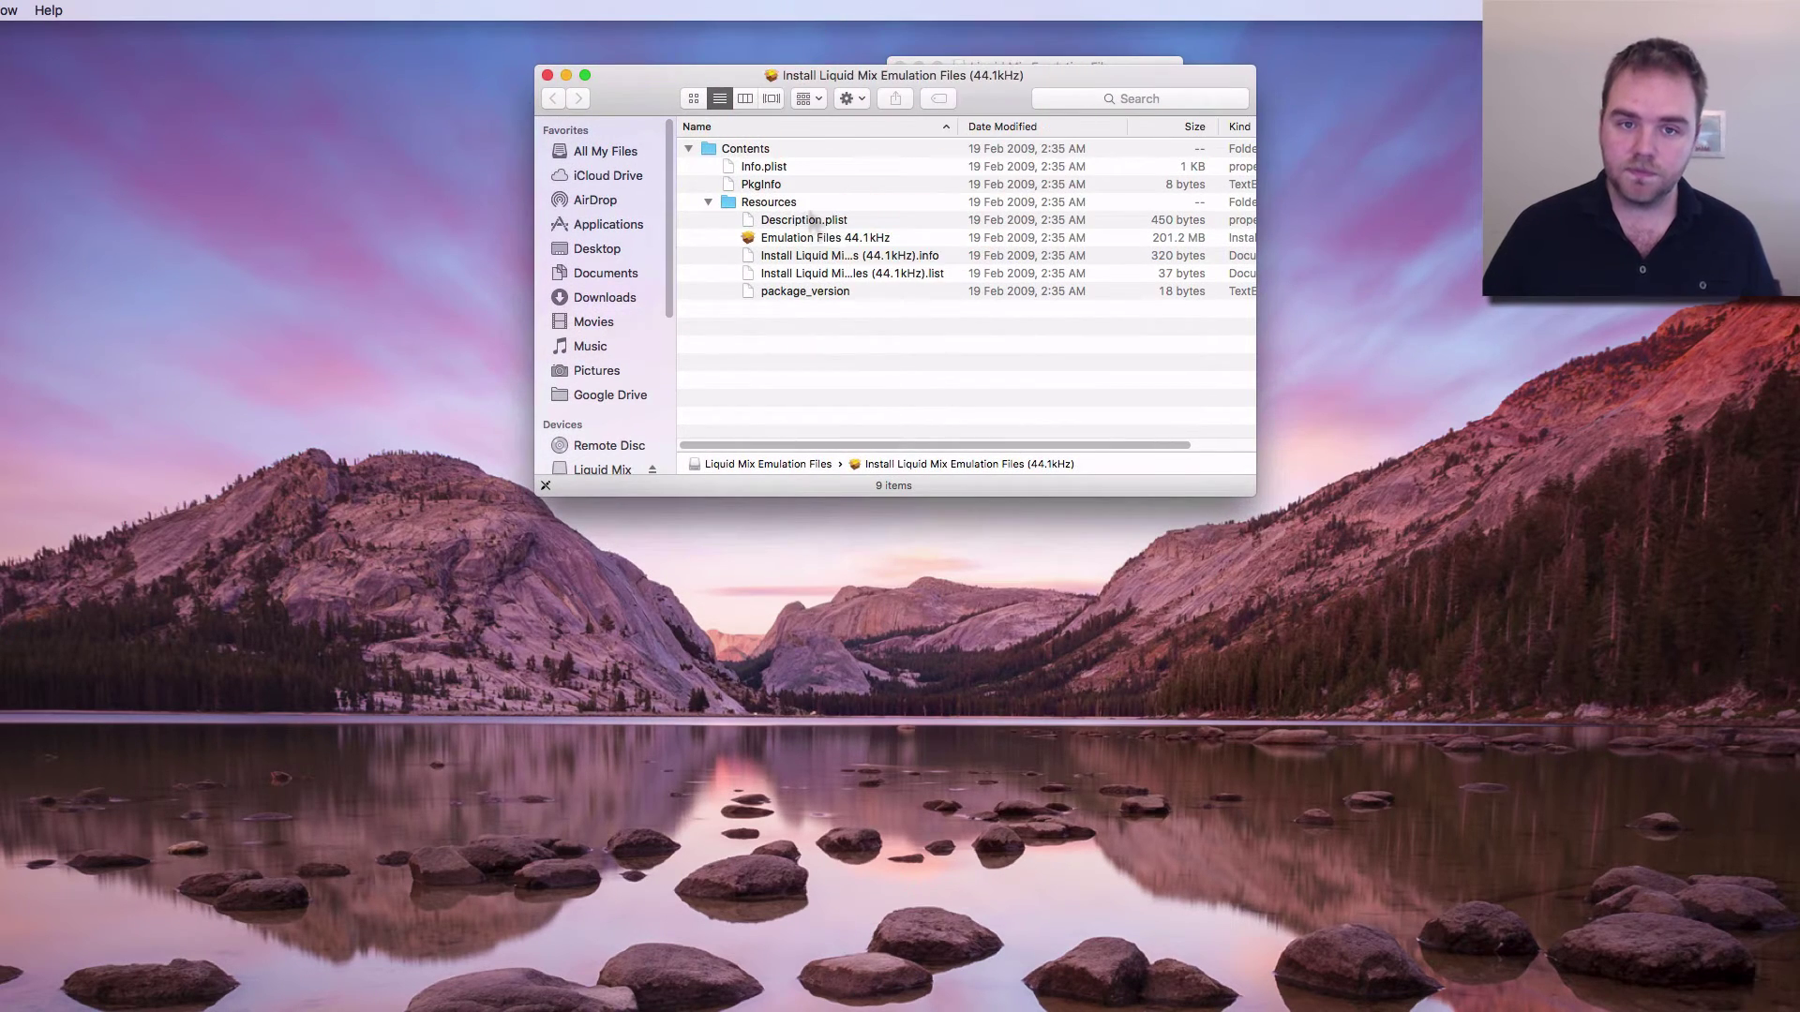
- Show the contents of Emulation Files 44.1kHz and expand its Archive.pax.gz
left_click(811, 242)
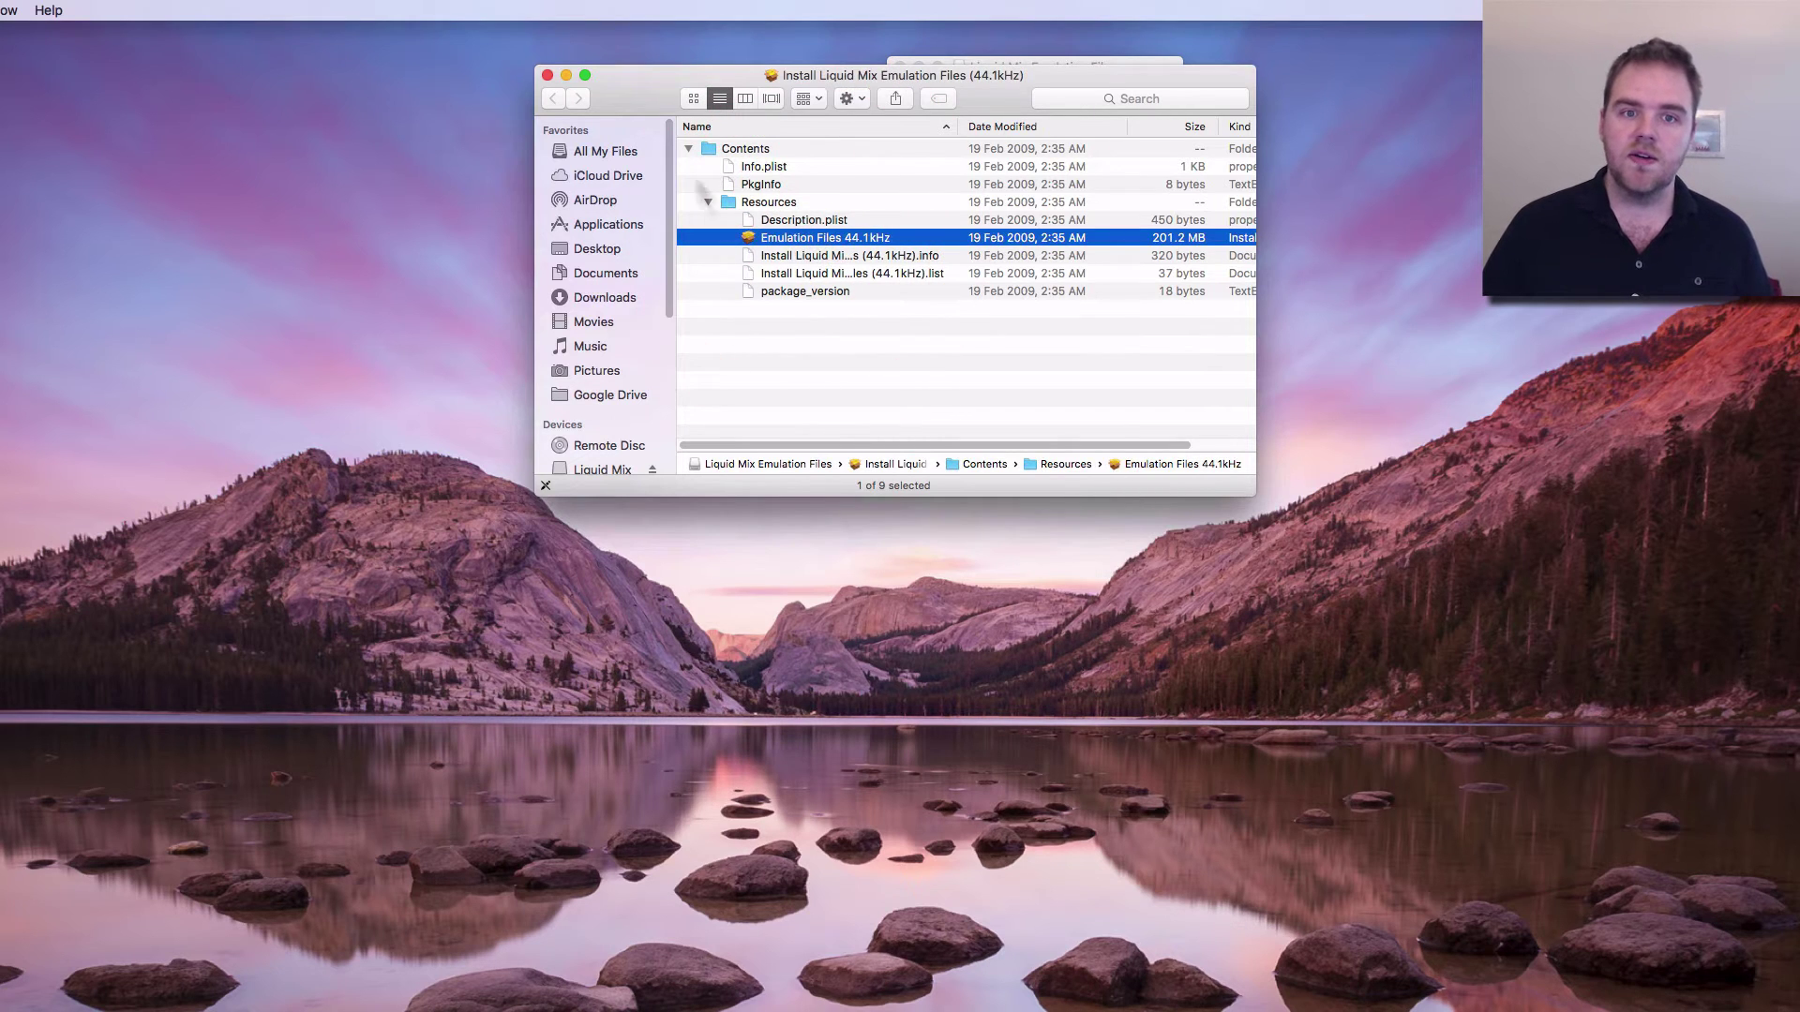
right_click(804, 240)
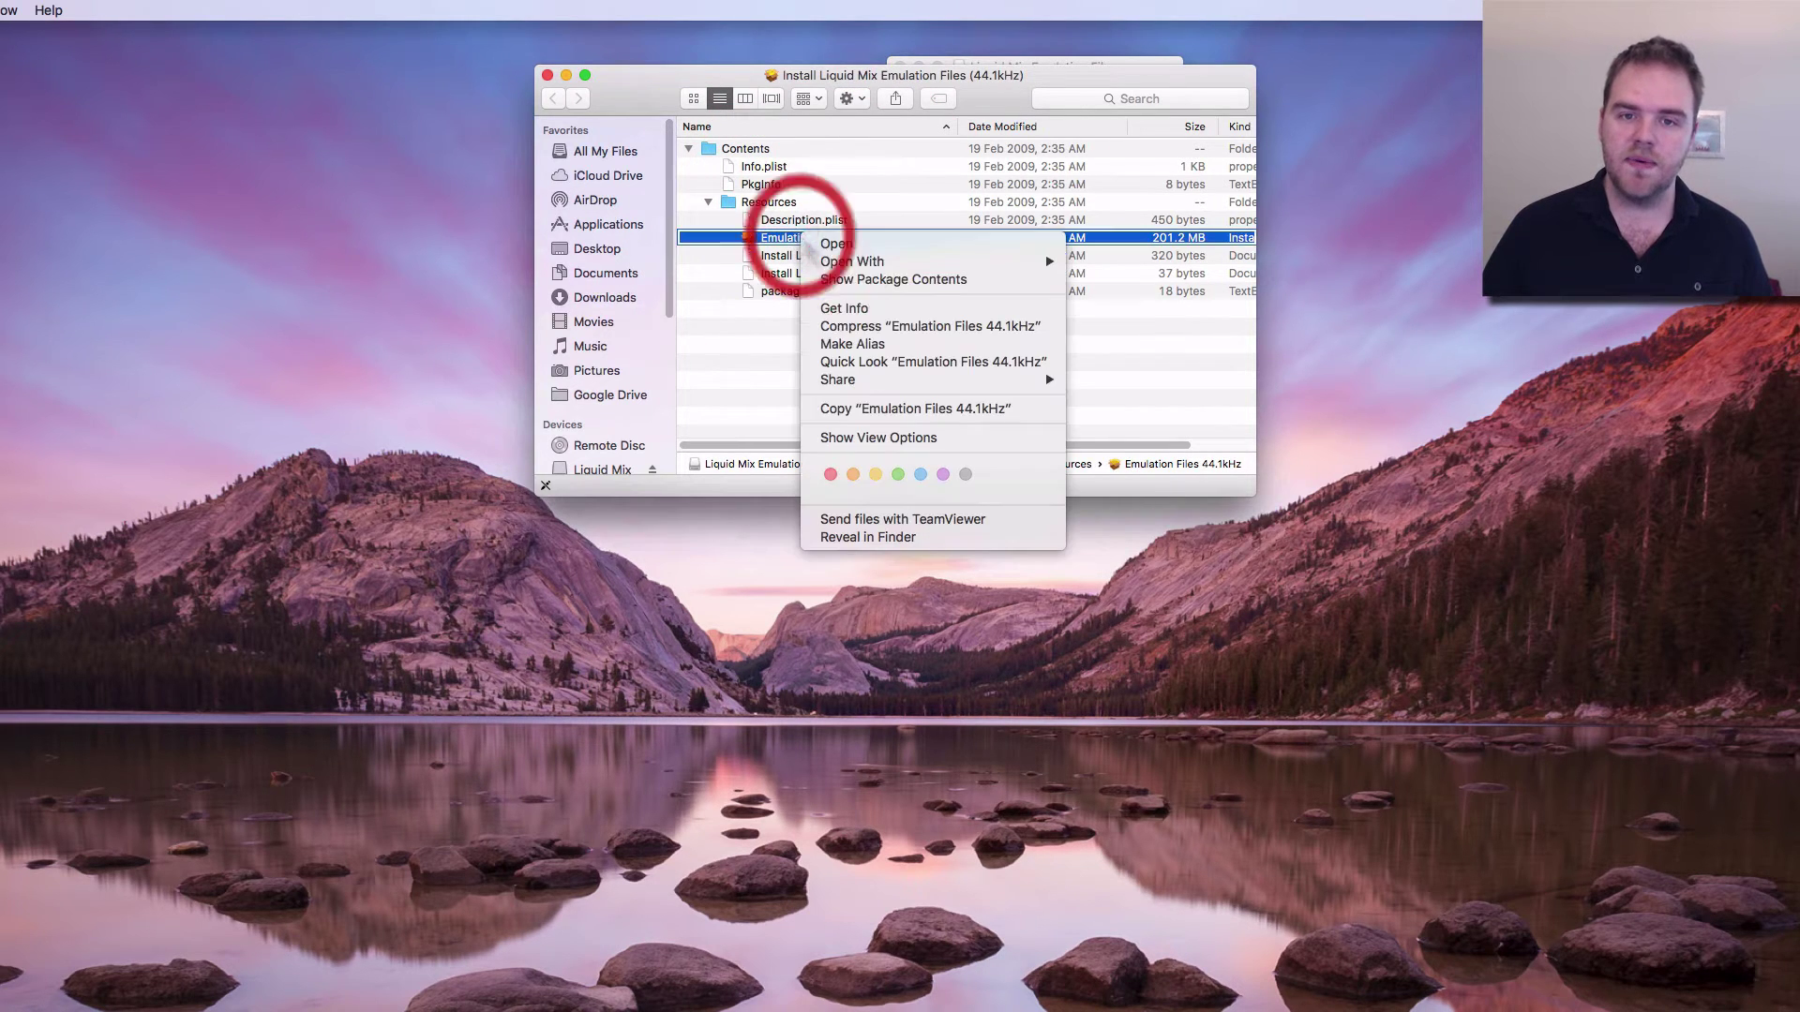
left_click(863, 279)
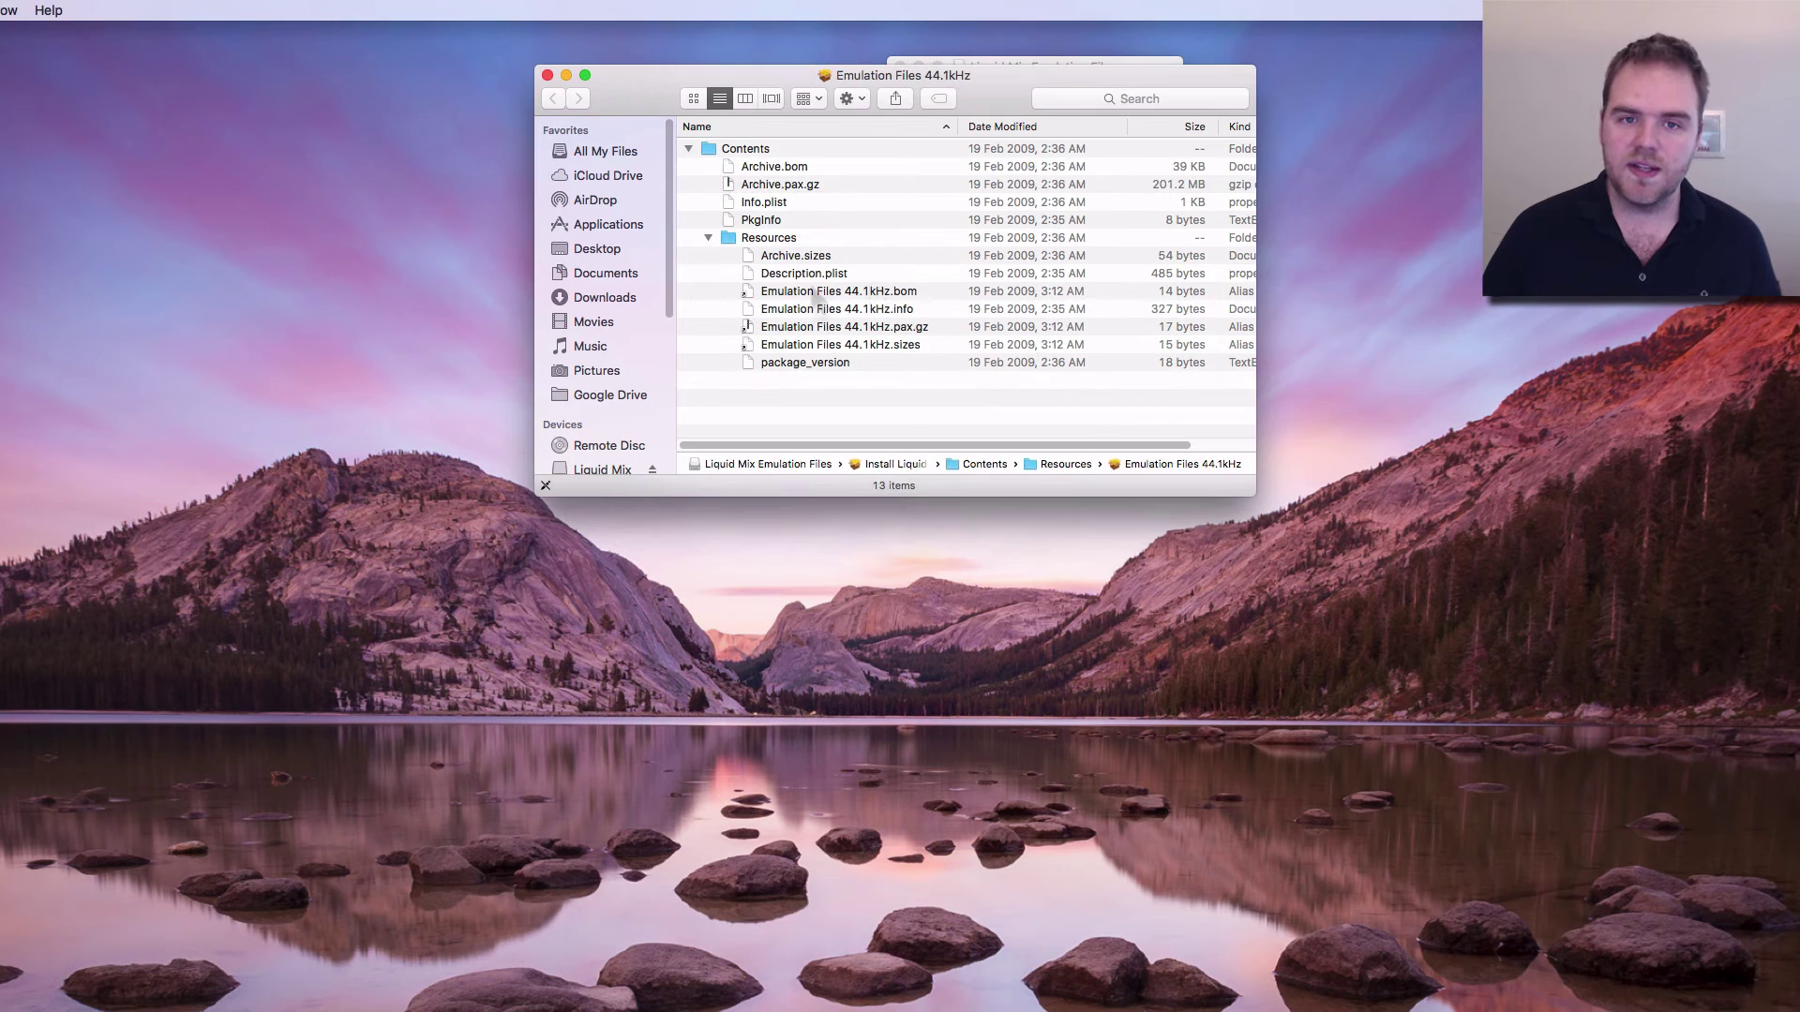
left_click(795, 187)
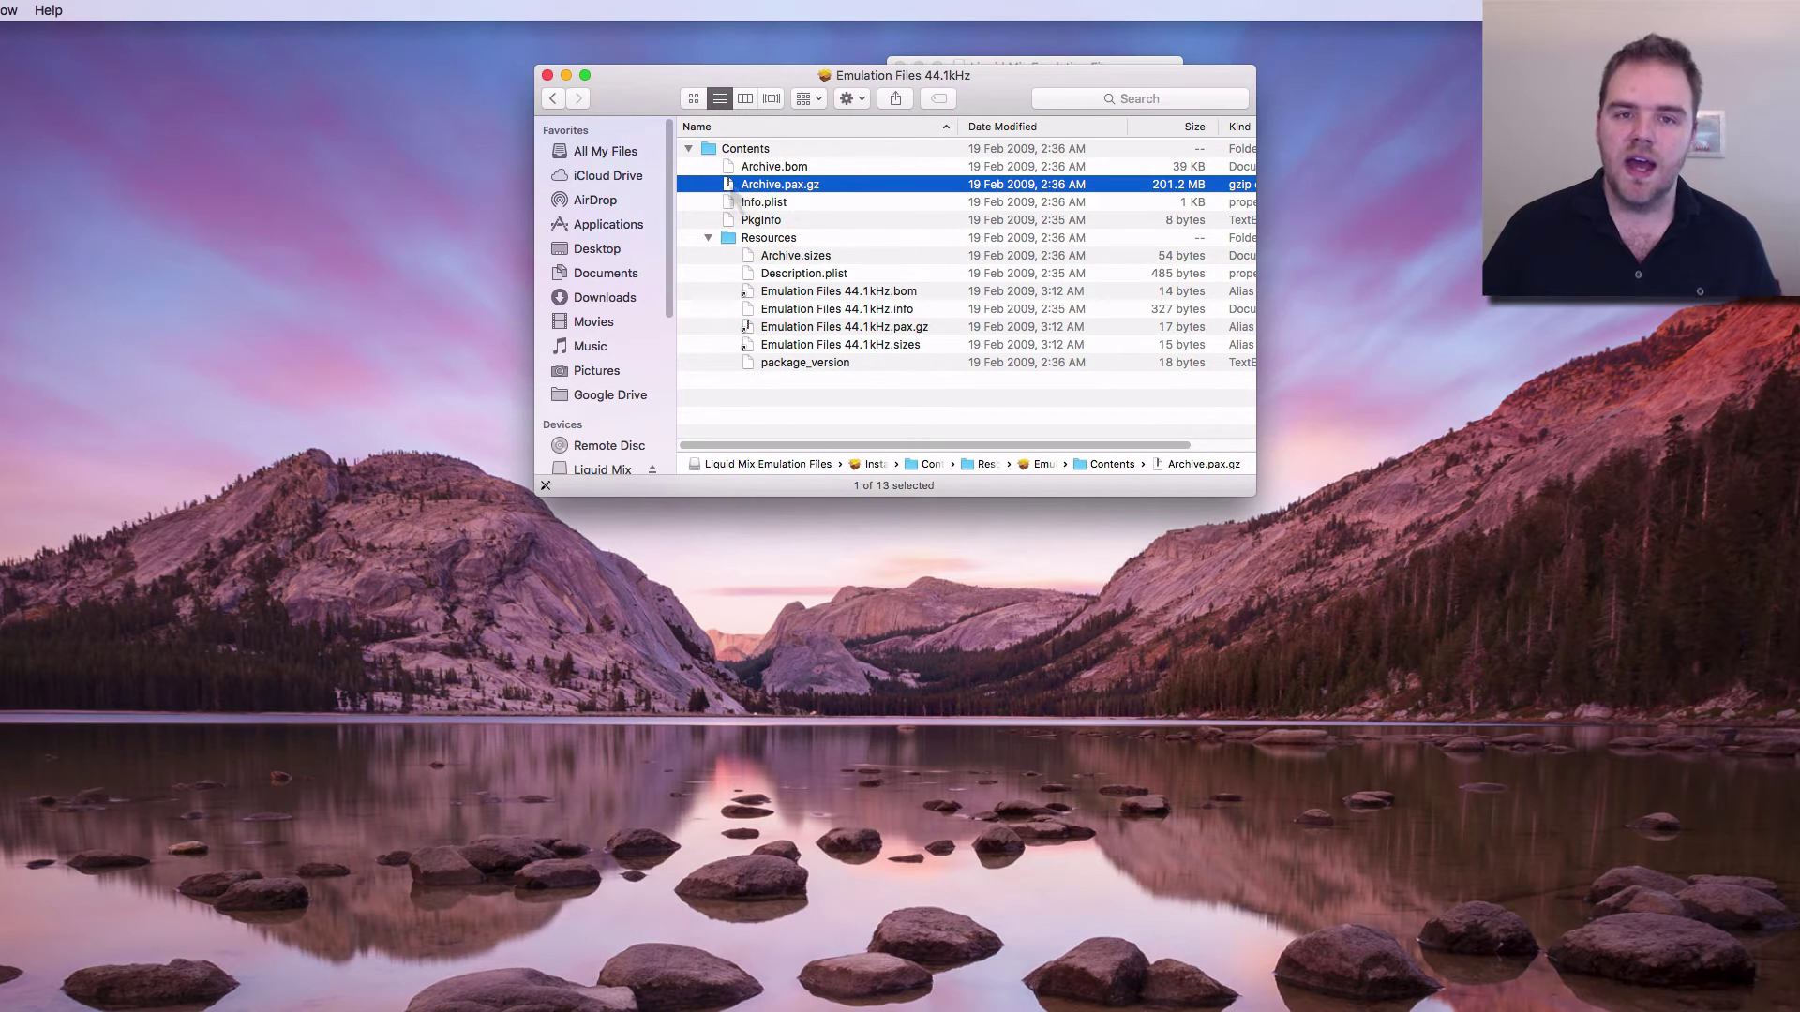
double_click(739, 187)
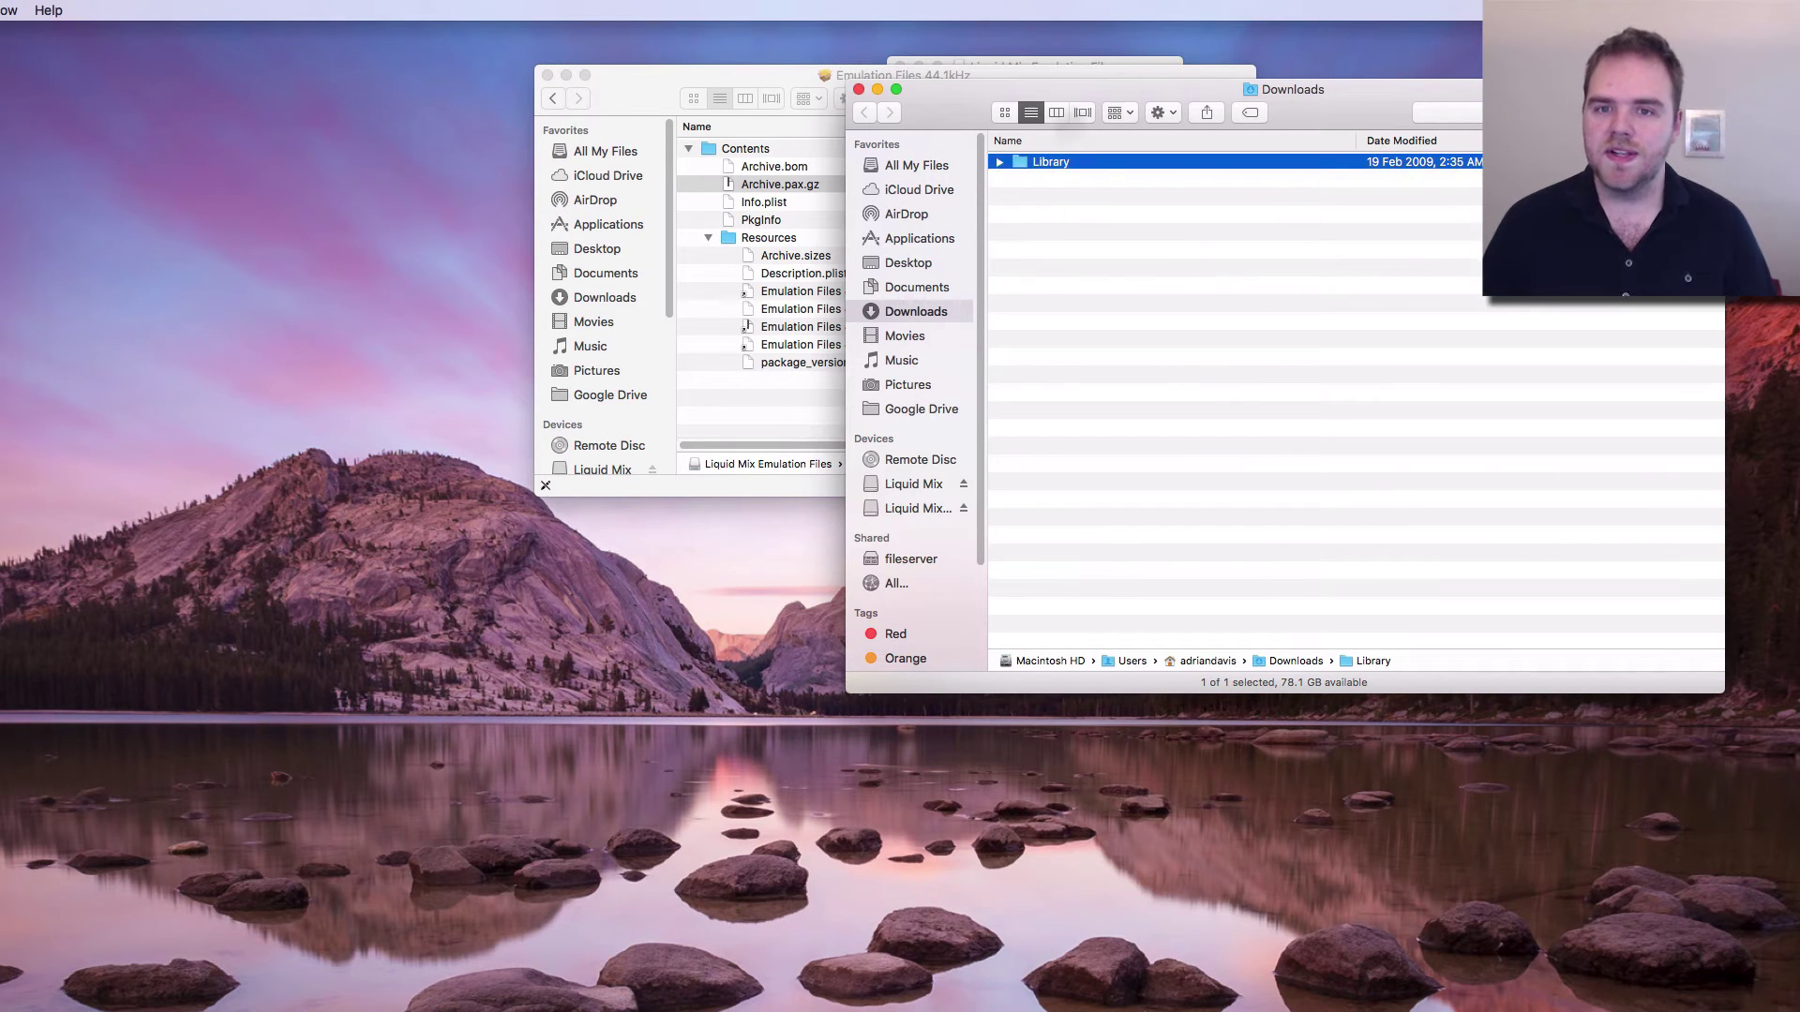
- Reveal the extracted emulation files and open Macintosh HD › Library › Application Support › LiquidMix in a new window
left_click(999, 162)
left_click(1019, 178)
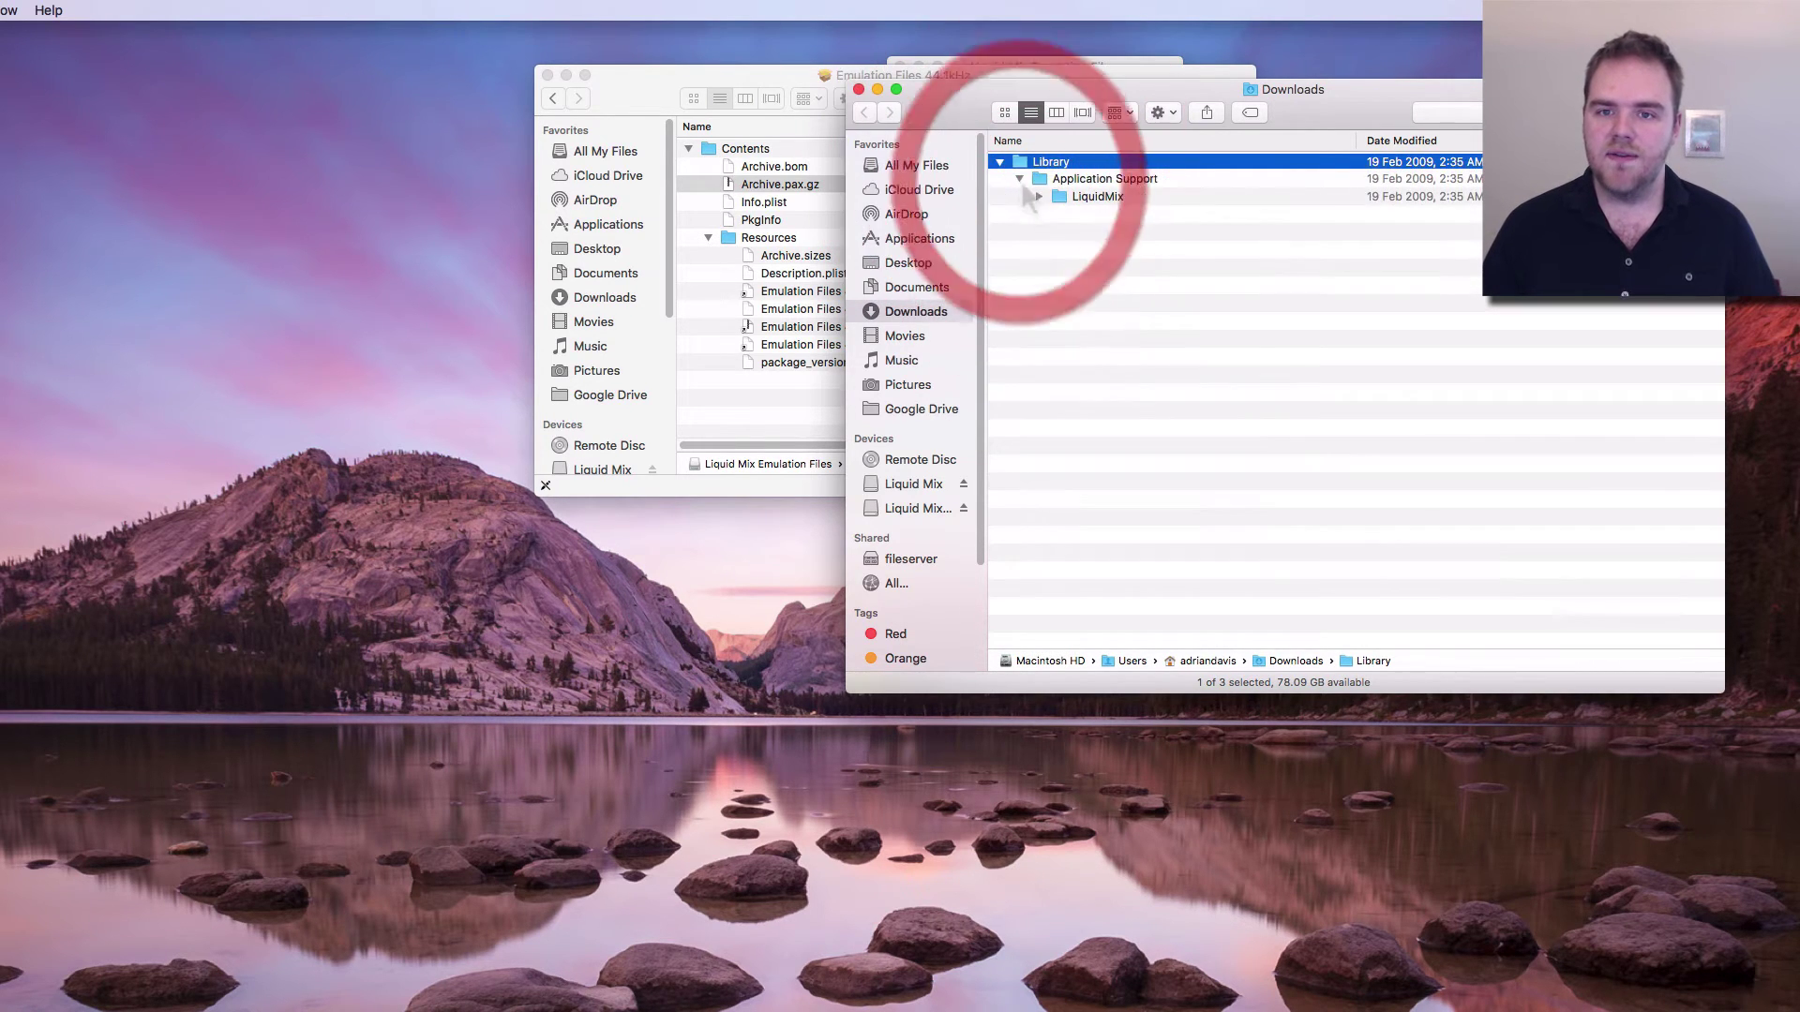
left_click(1039, 196)
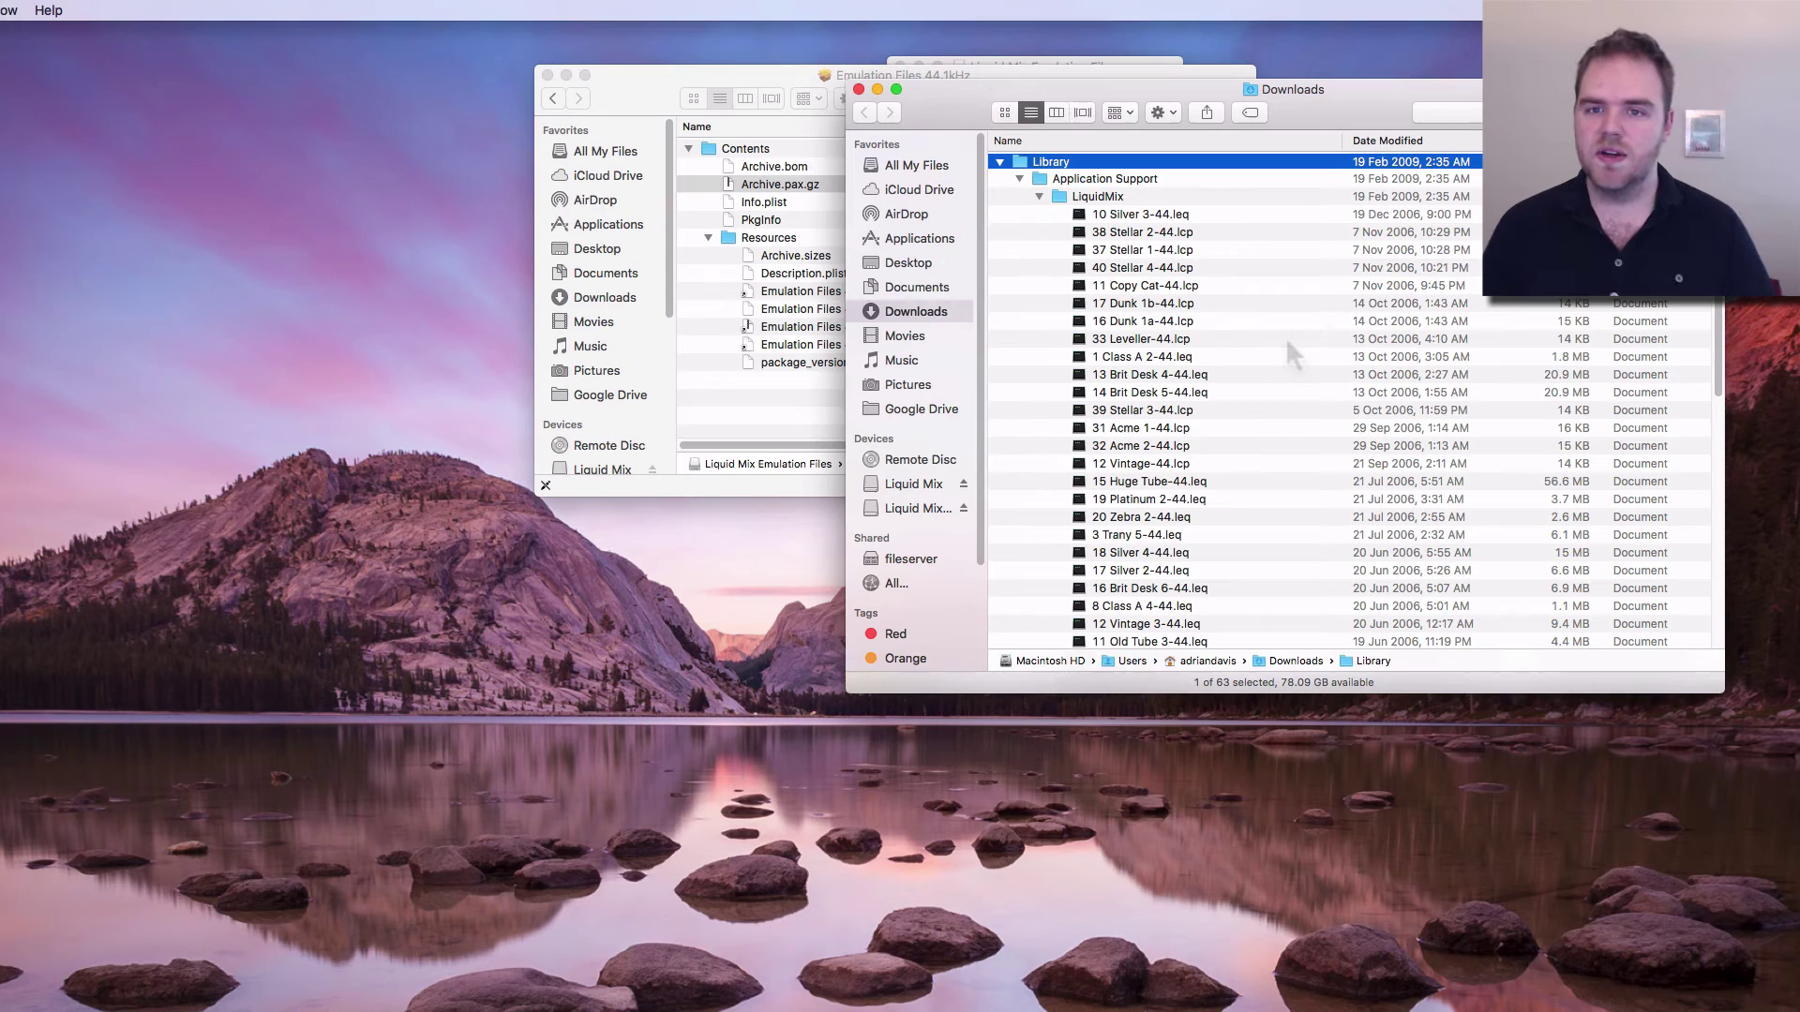
key("super+n")
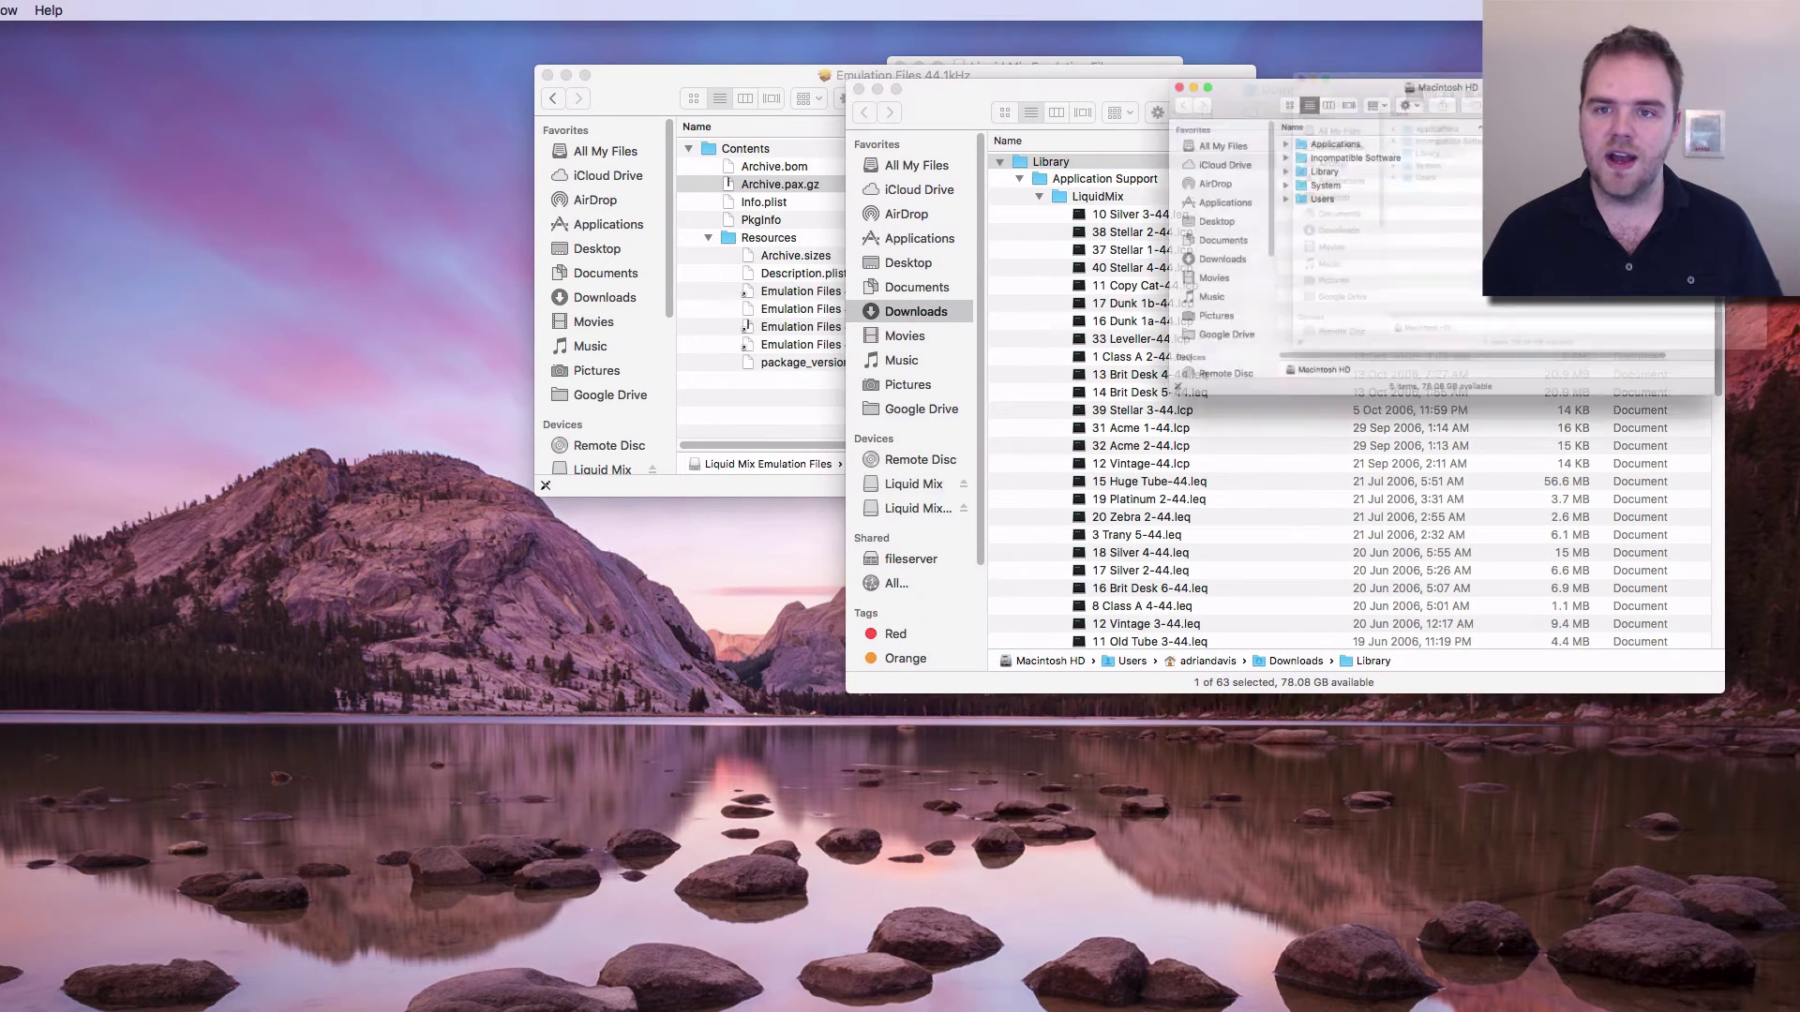
left_click_drag(1294, 103, 432, 59)
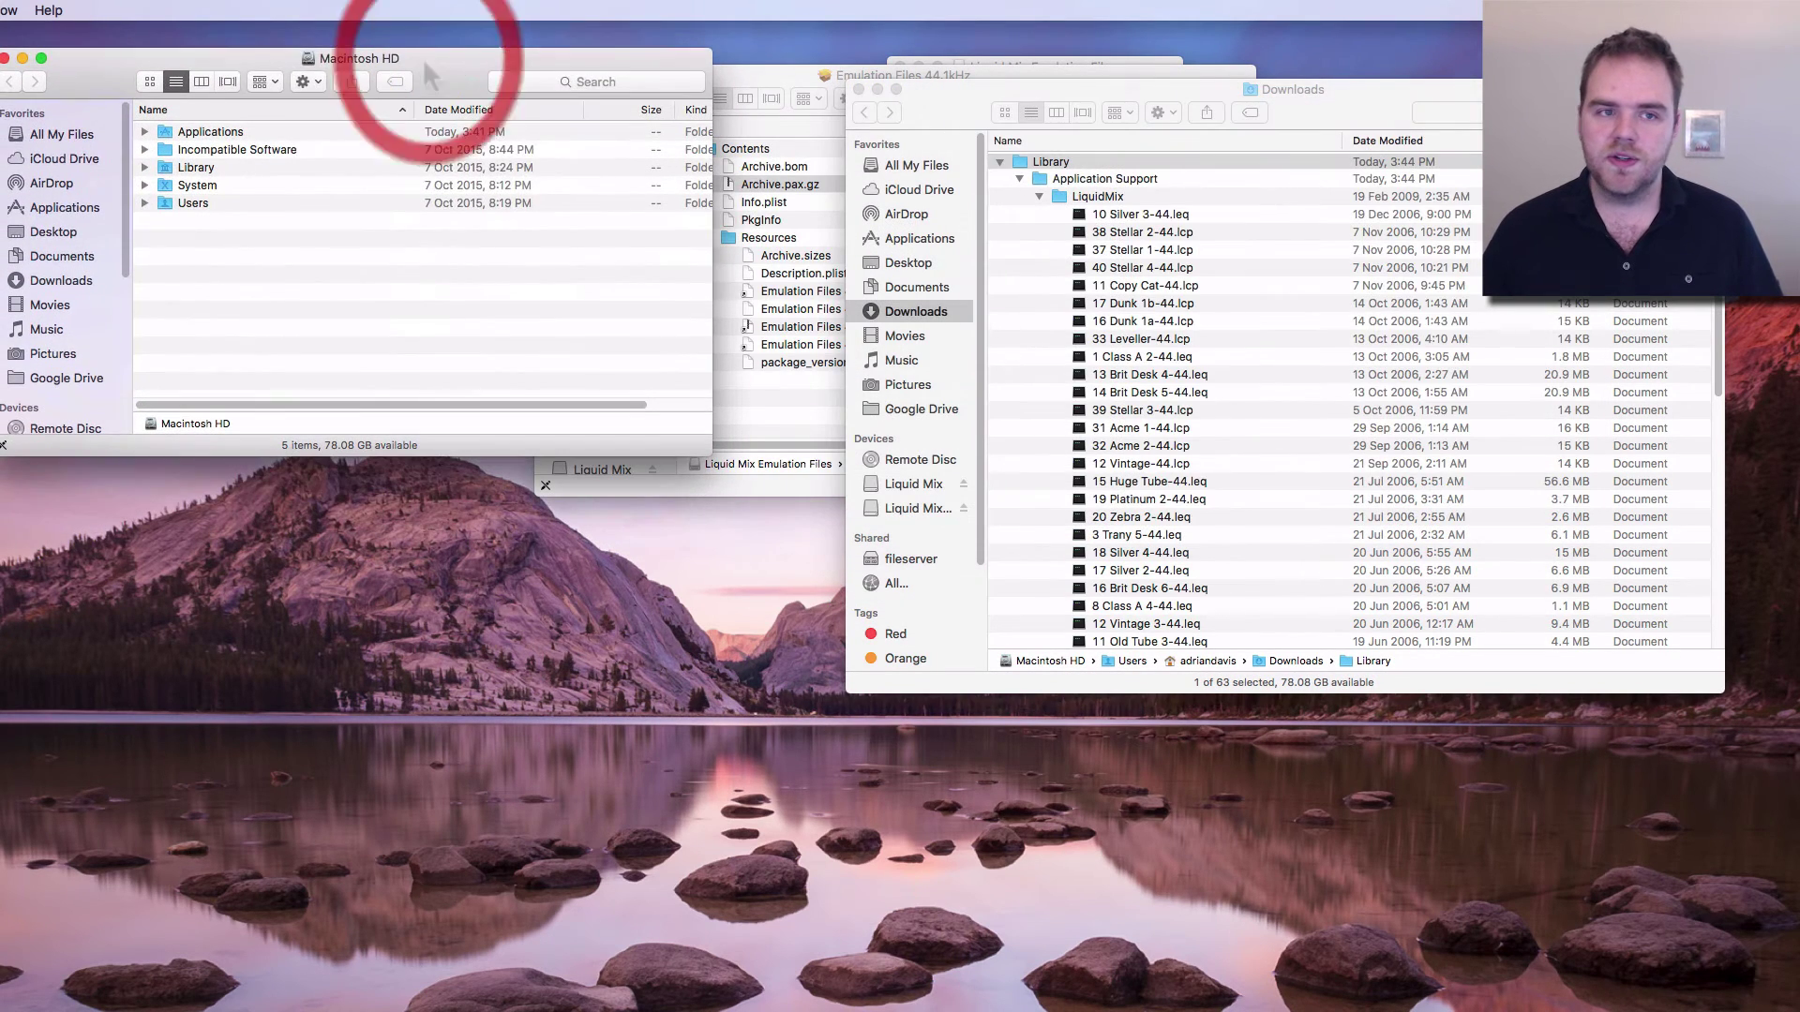
double_click(172, 169)
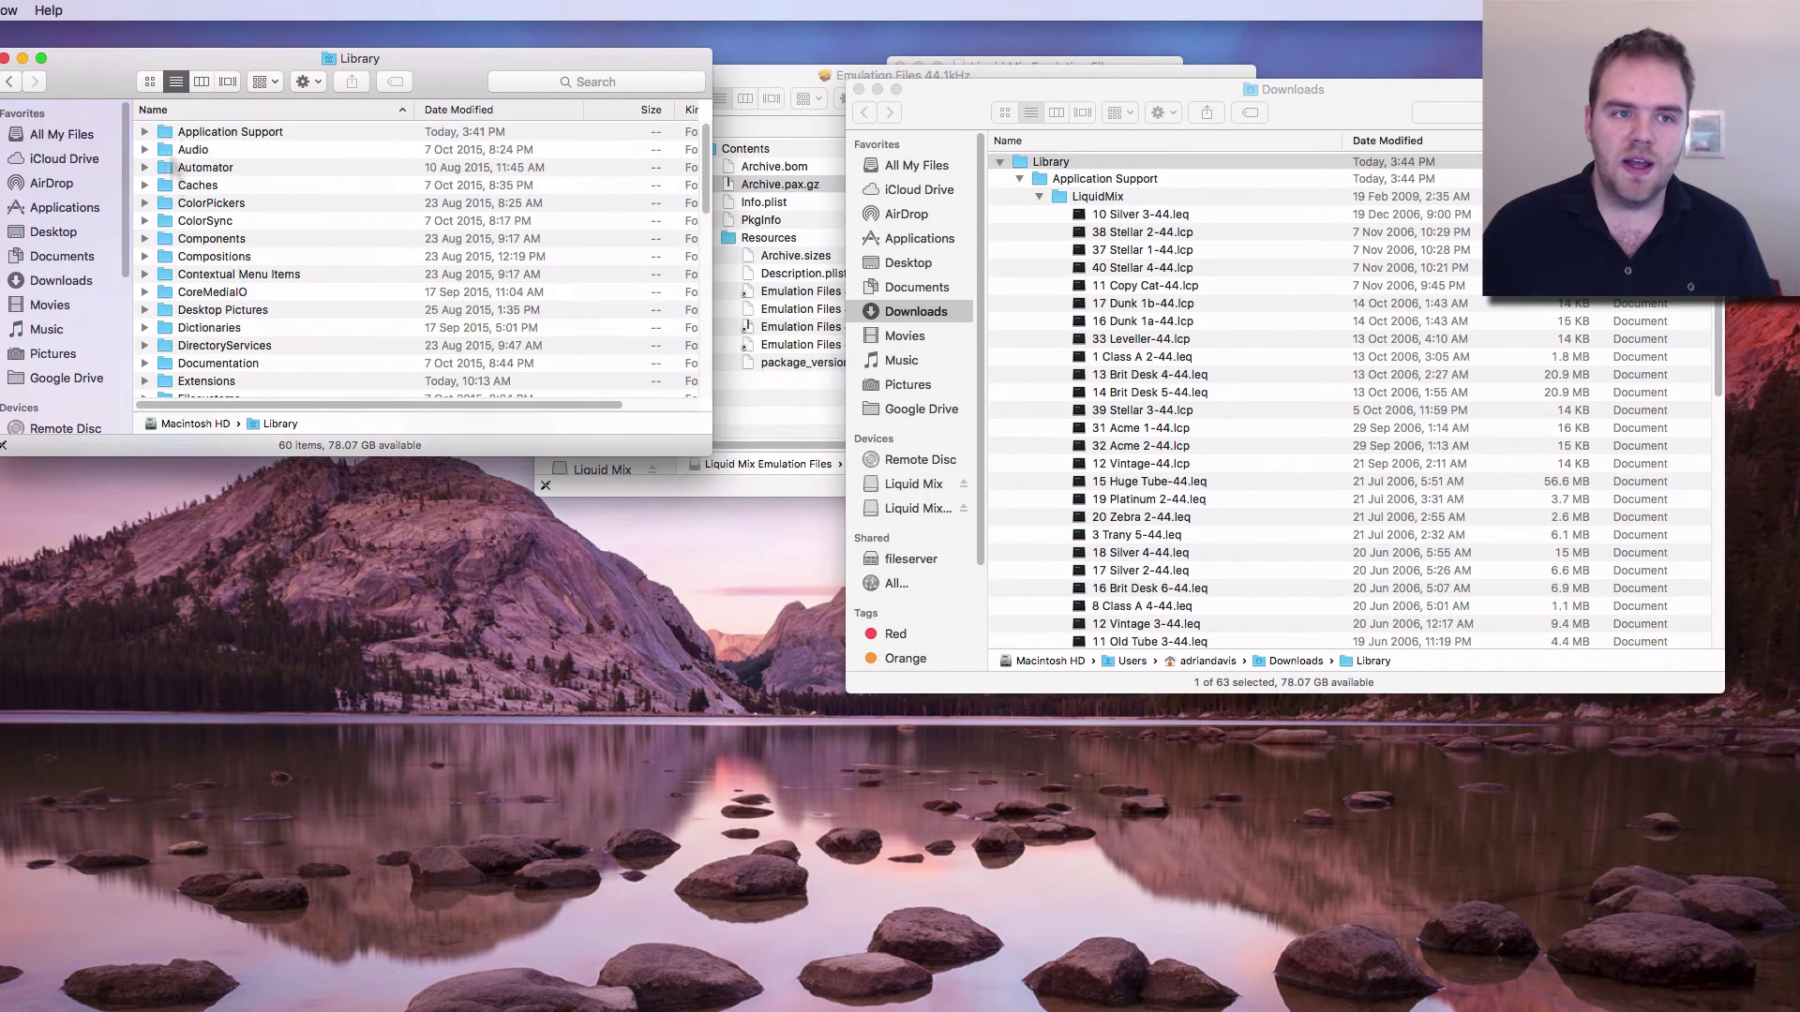
double_click(178, 133)
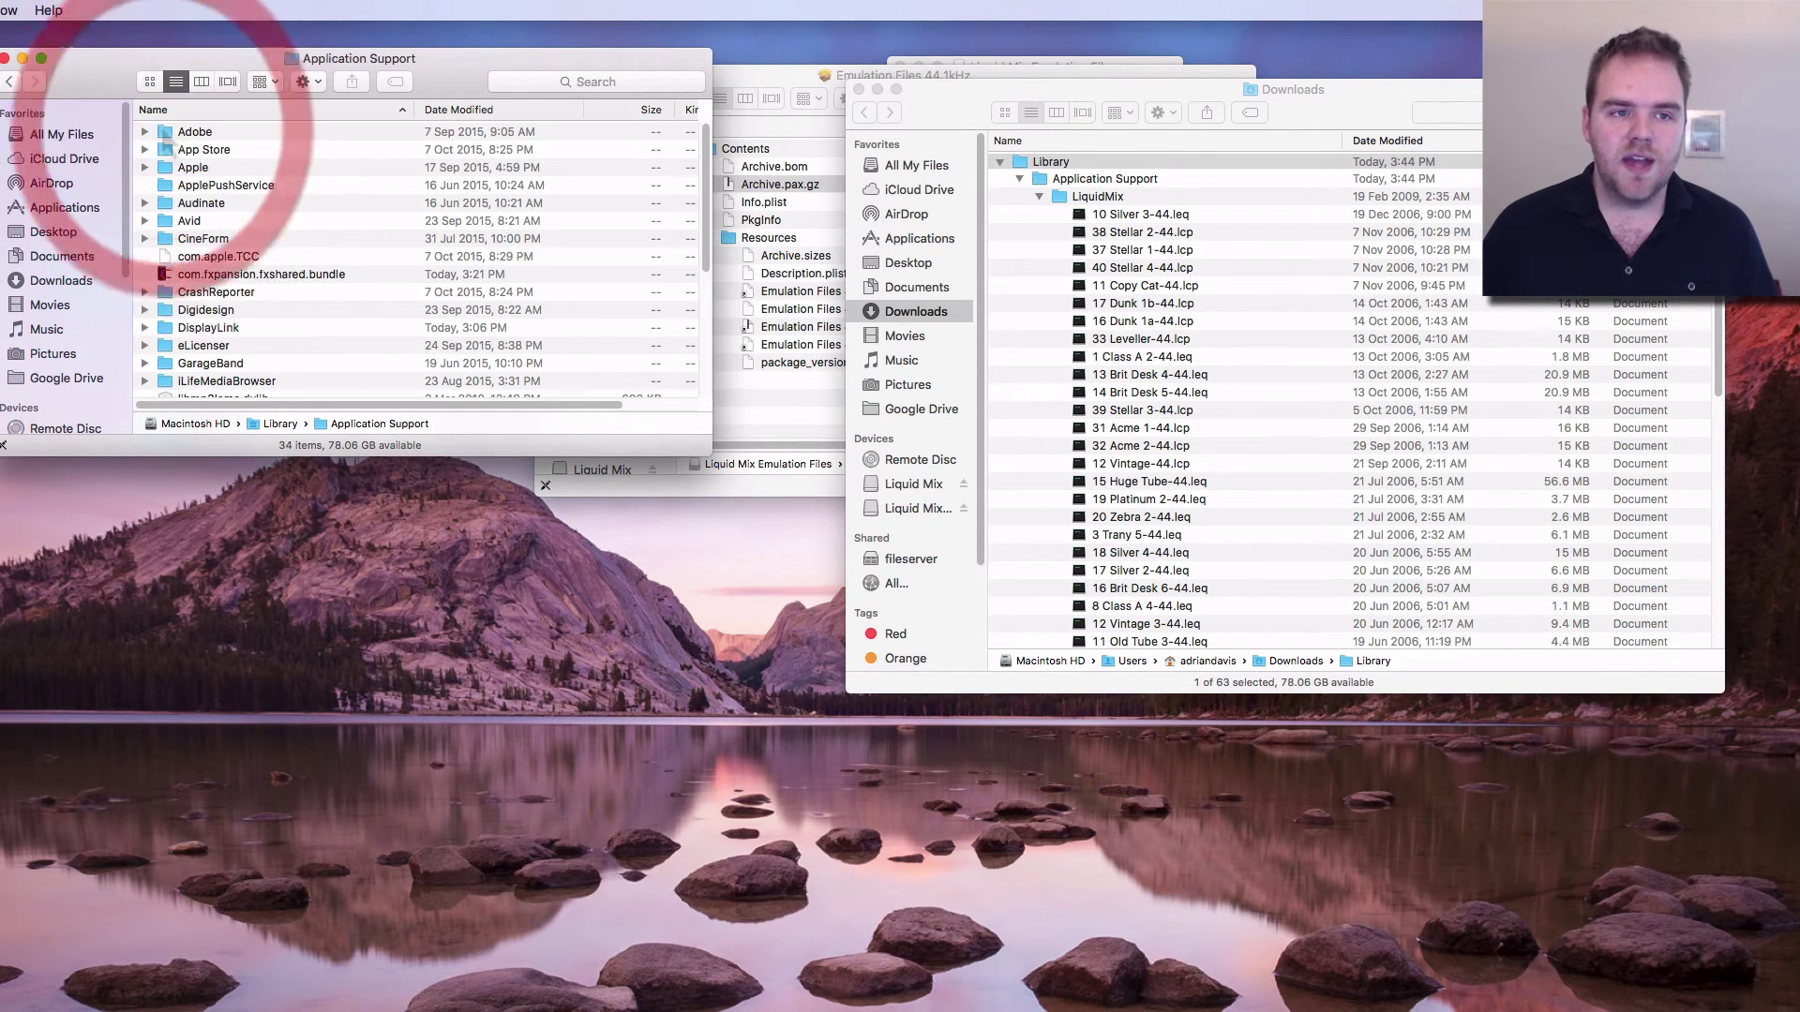
scroll(301, 298, "down", 3)
double_click(185, 242)
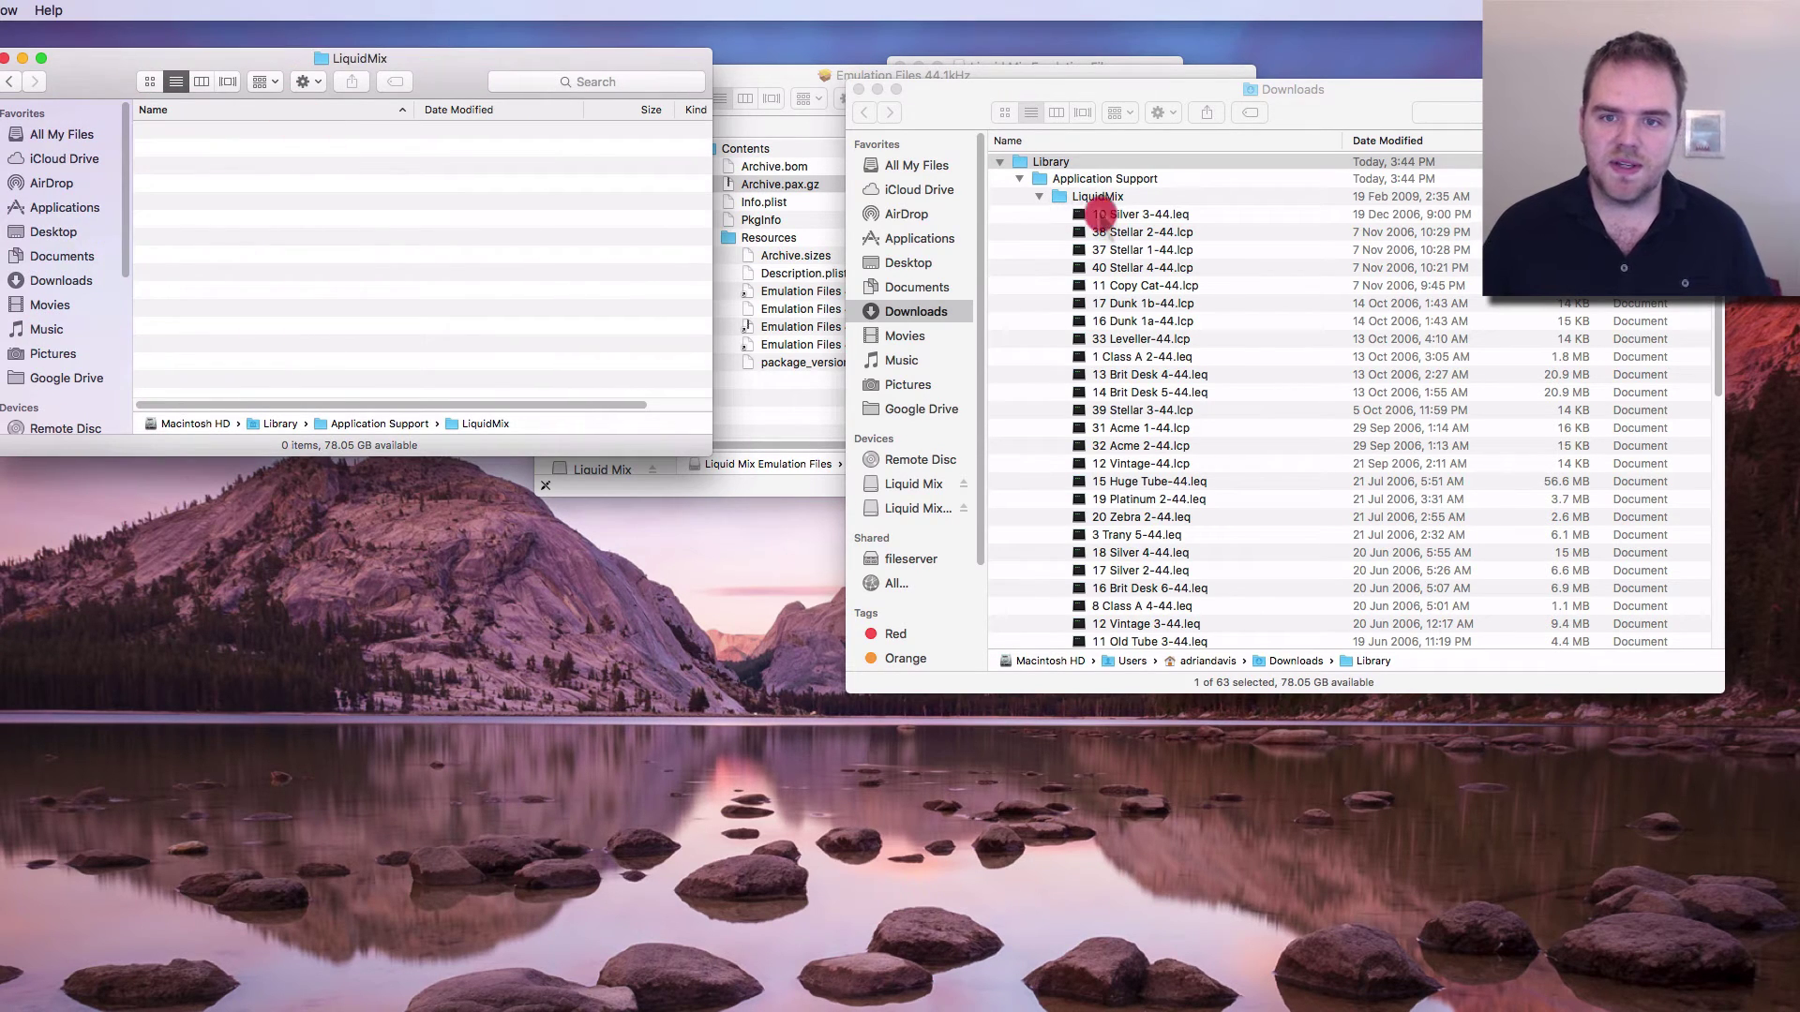
- Select all 60 .leq/.lcp emulation files in Downloads and drag them into the LiquidMix folder
left_click(1098, 213)
left_click(1140, 214)
scroll(1157, 394, "down", 15)
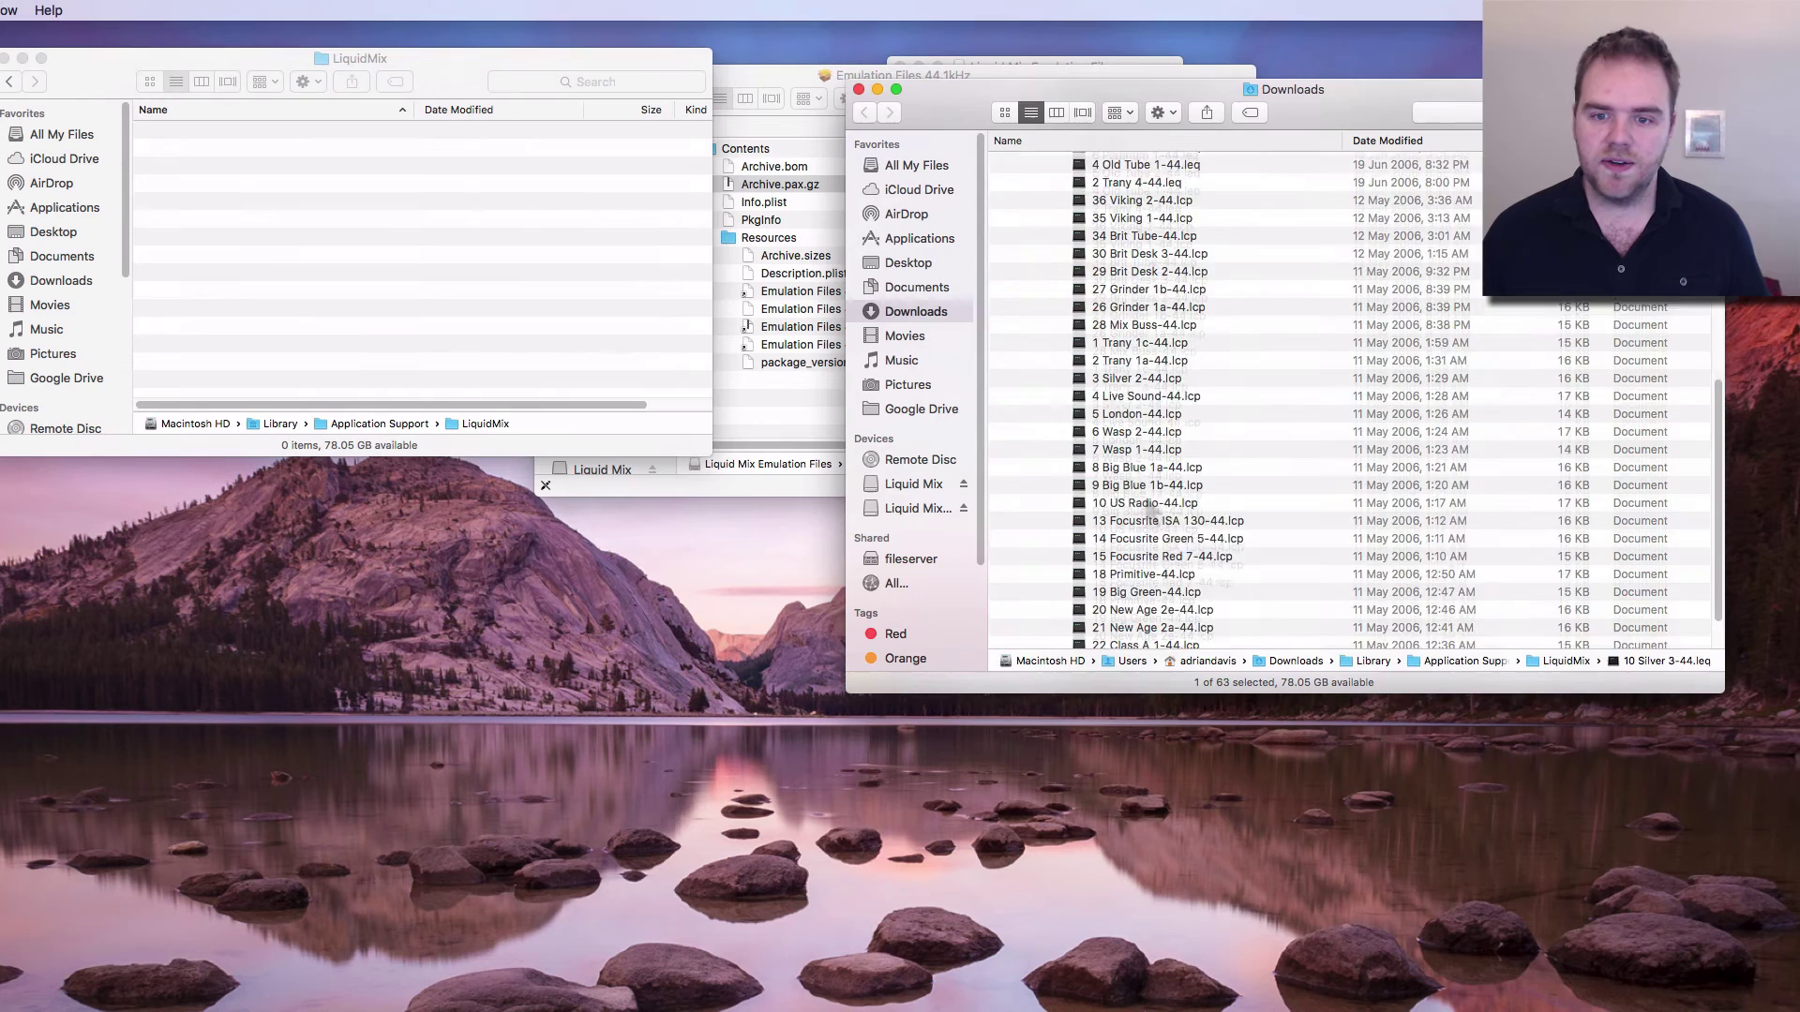
left_click(1165, 641, "shift")
left_click_drag(1166, 641, 522, 241)
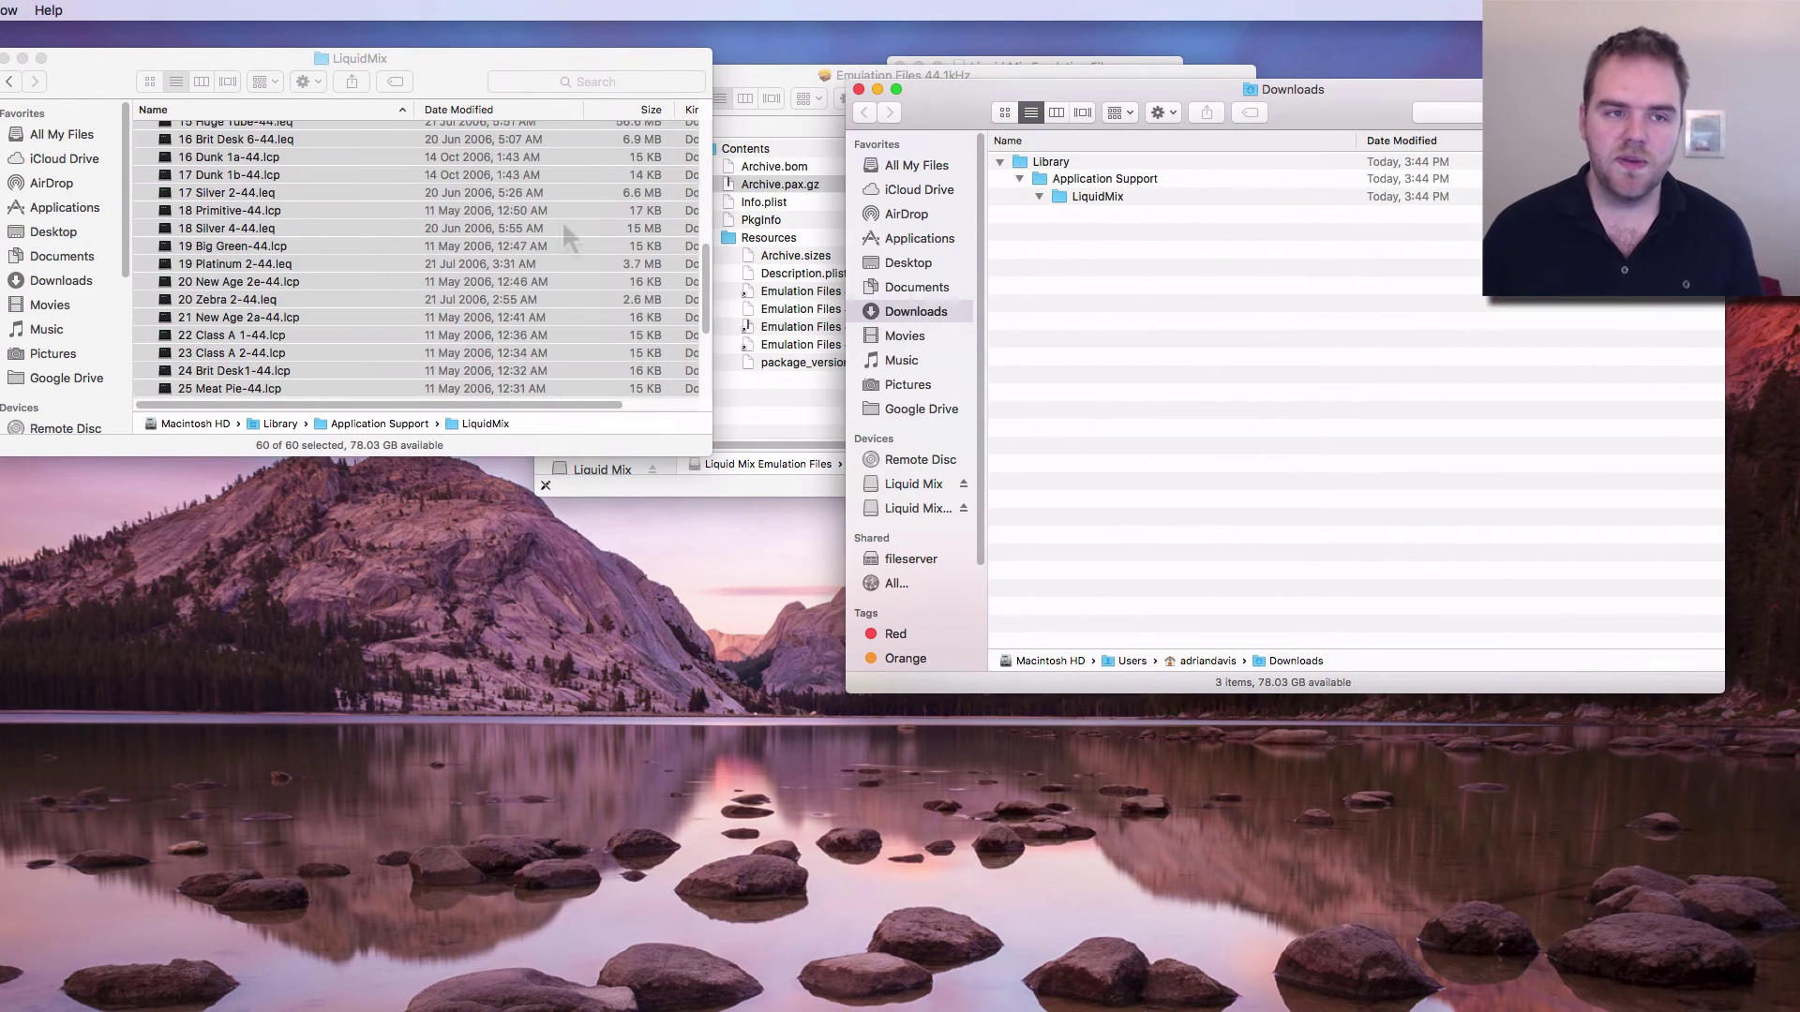
left_click(92, 66)
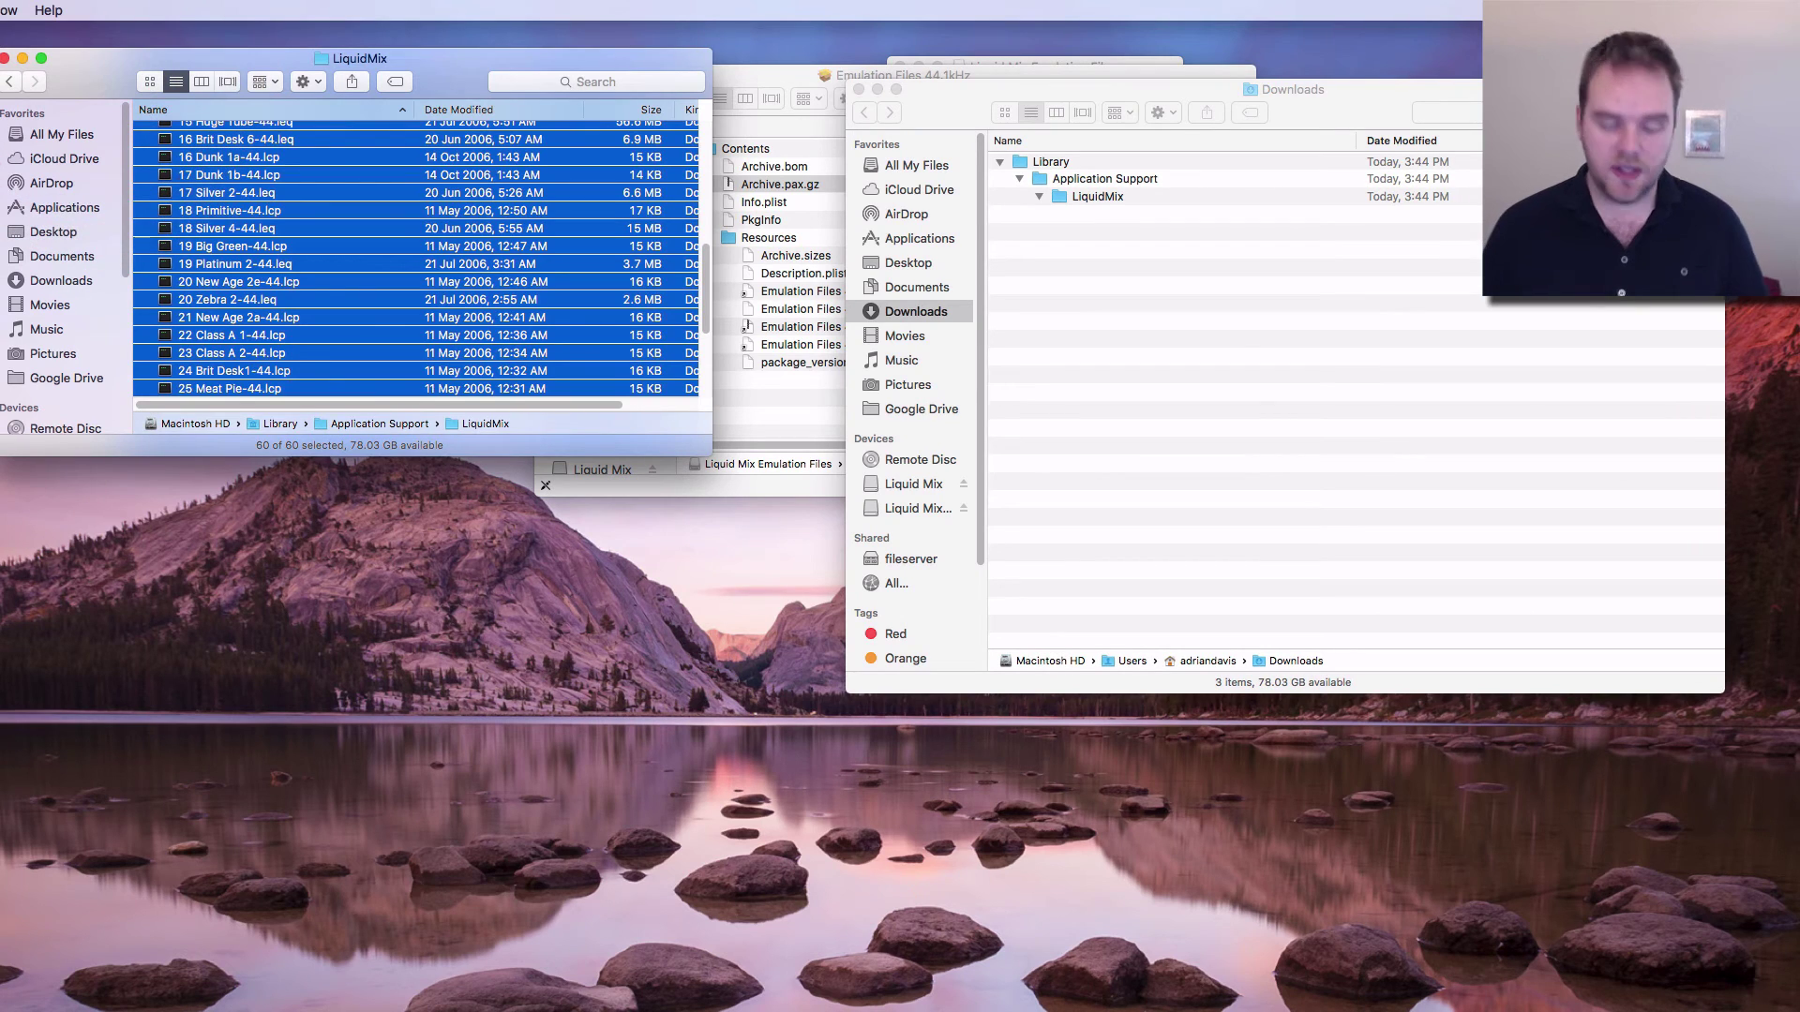
key("super+space")
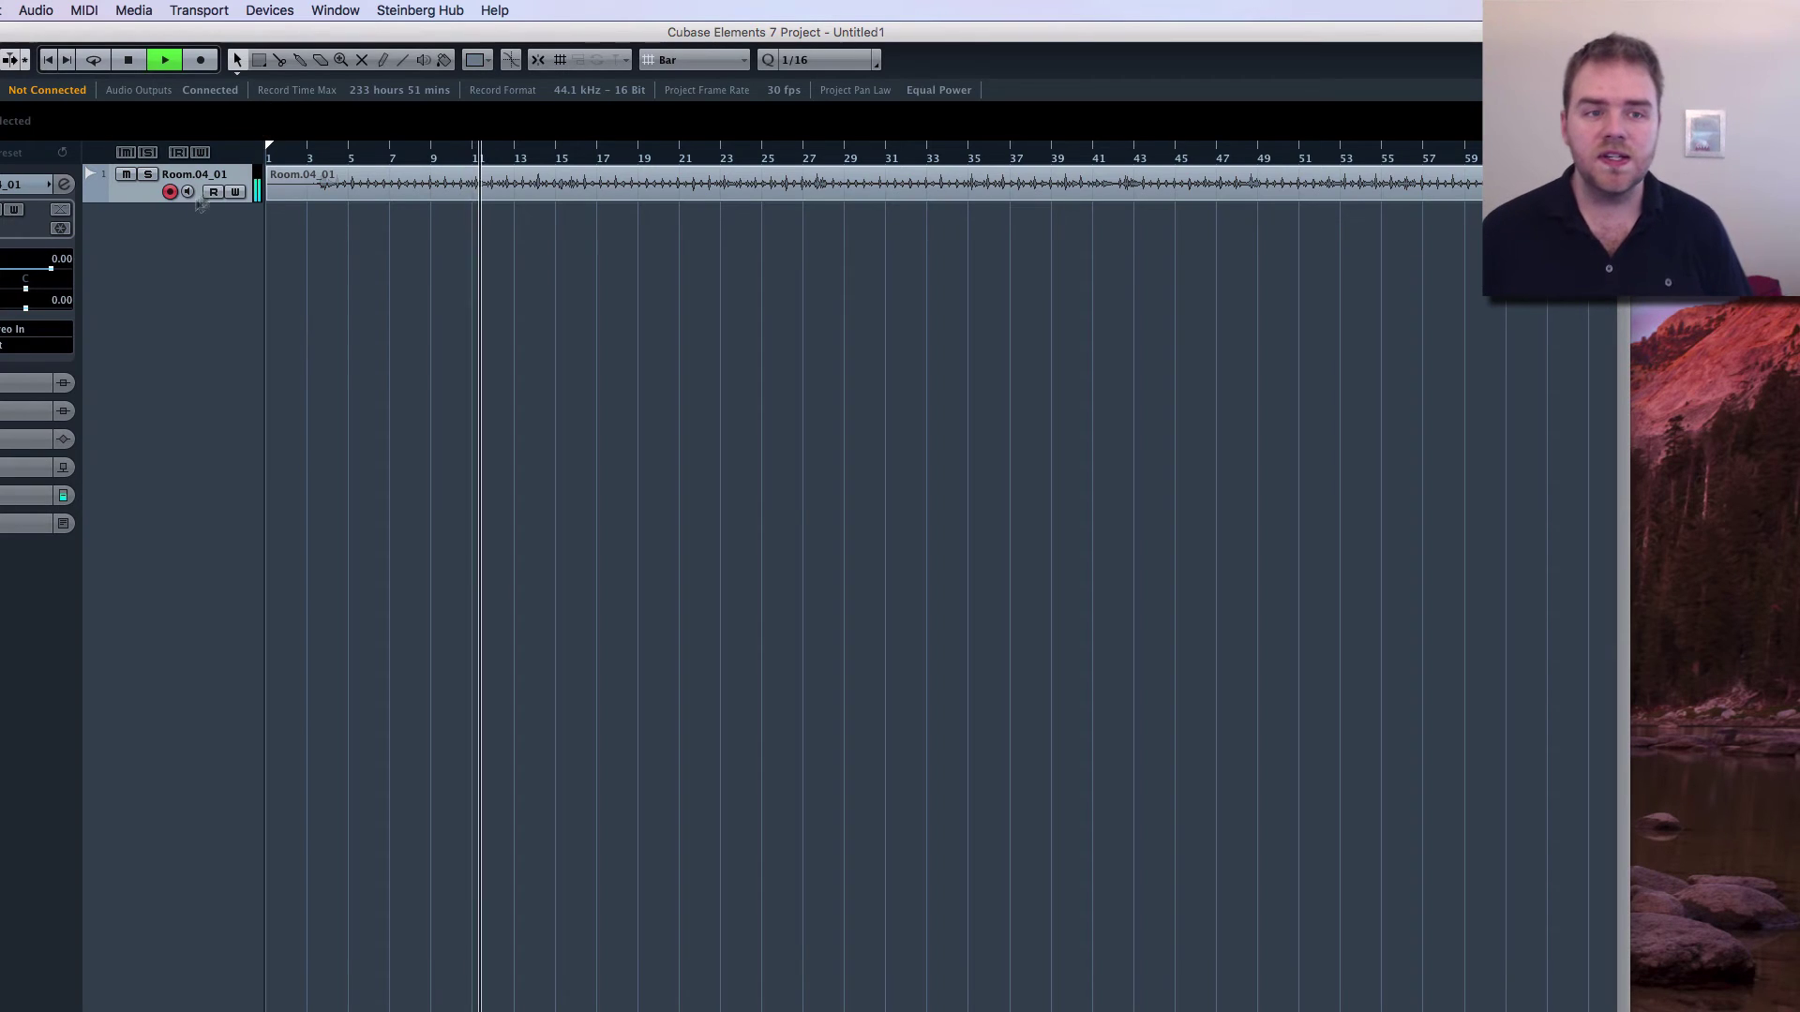
- Enlarge and zoom the Room.04_01 track, then put LiquidMixStereo in its first Inserts slot
left_click_drag(139, 201, 140, 406)
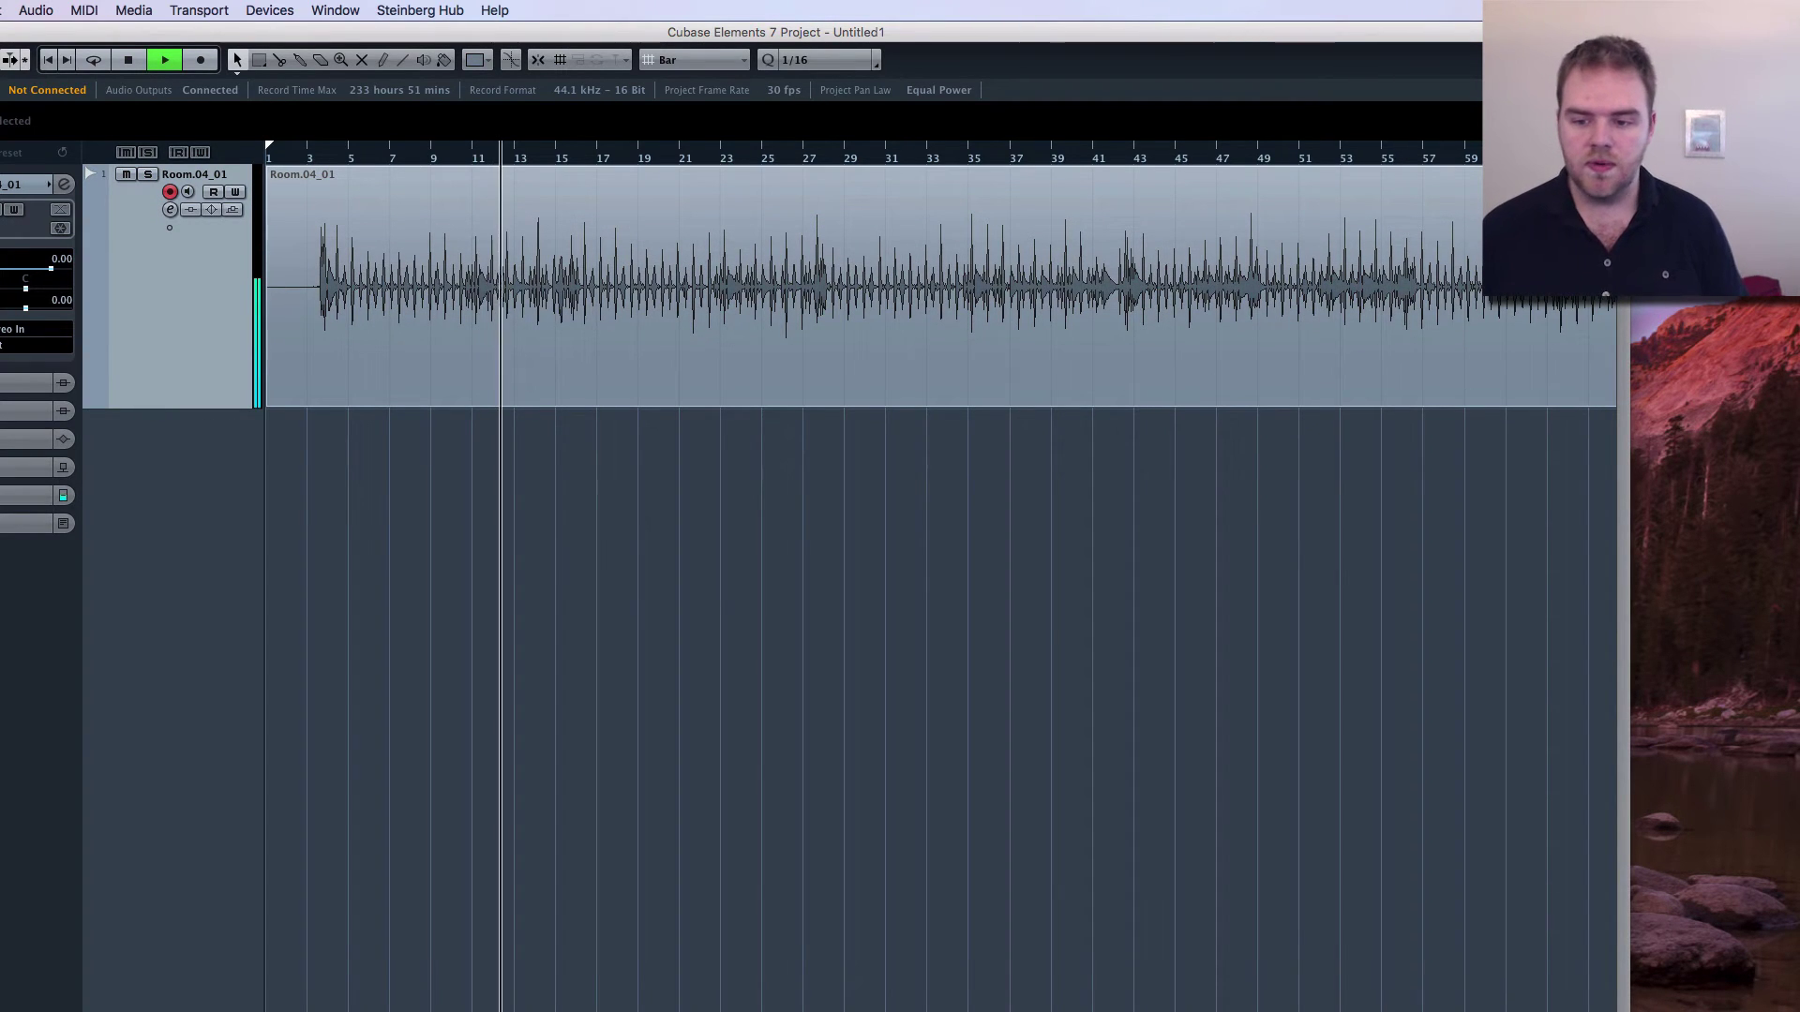
key("h")
key("h")
key("h")
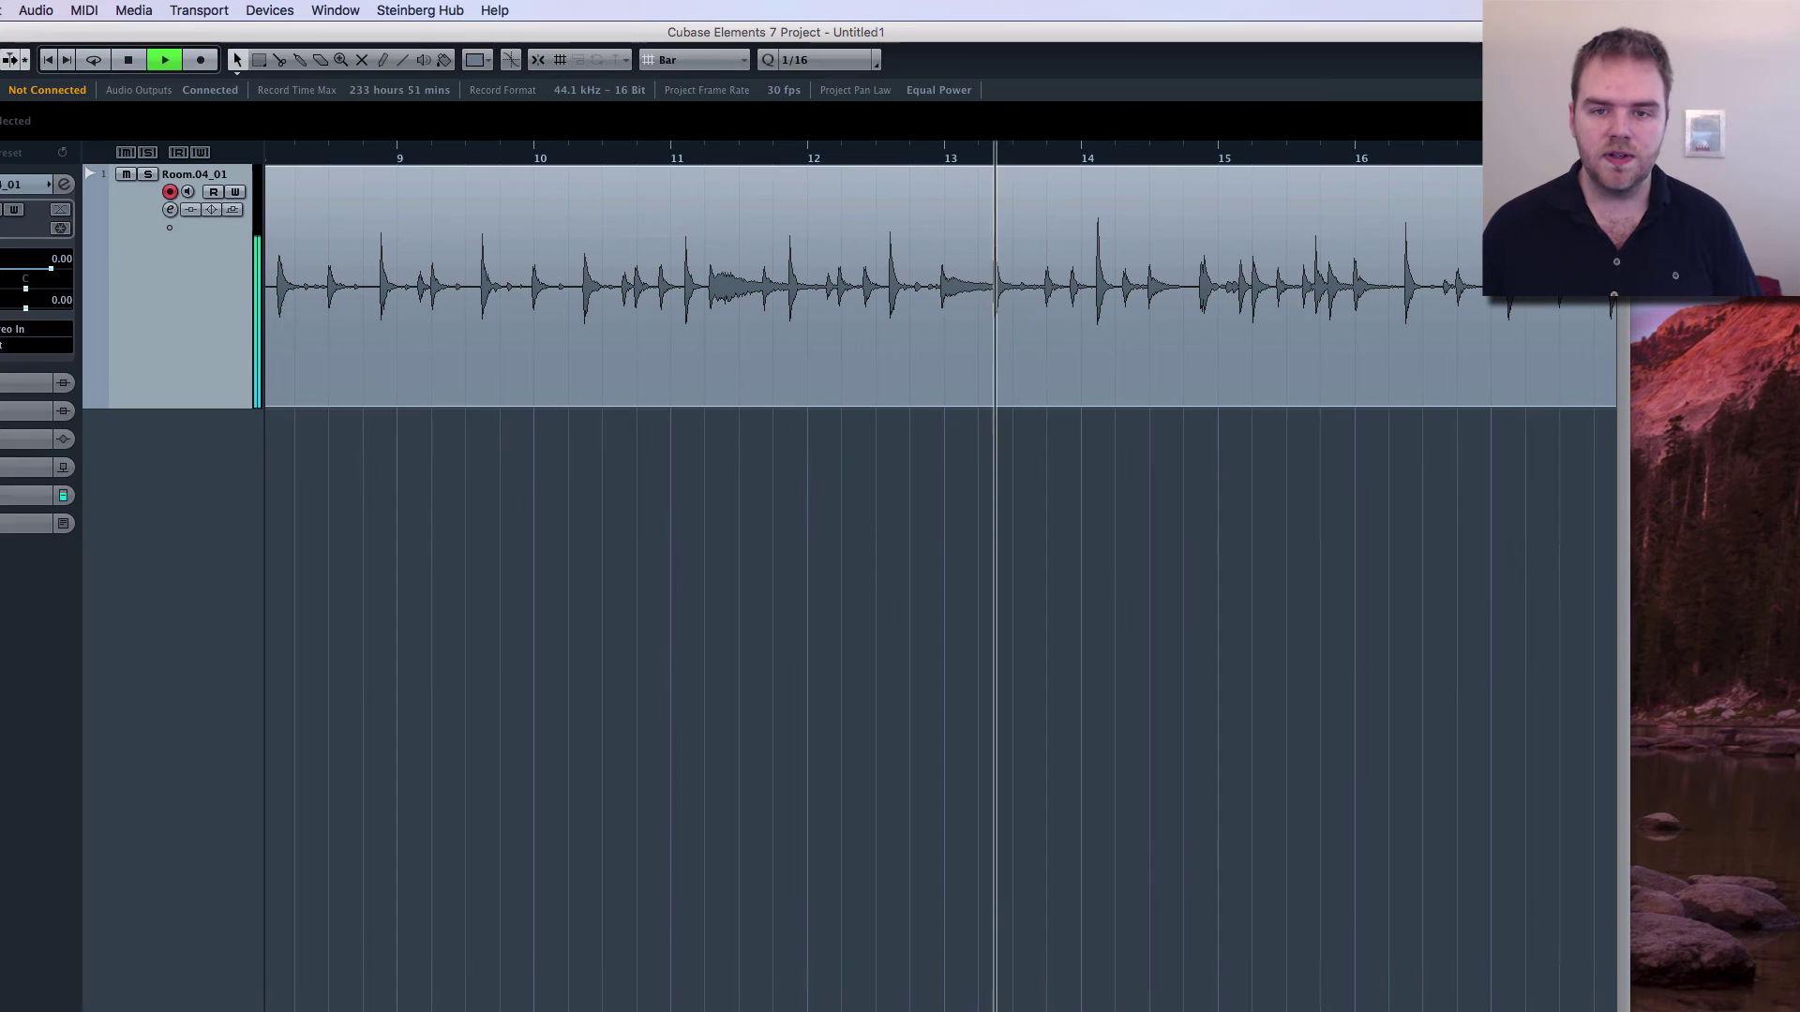
left_click(170, 210)
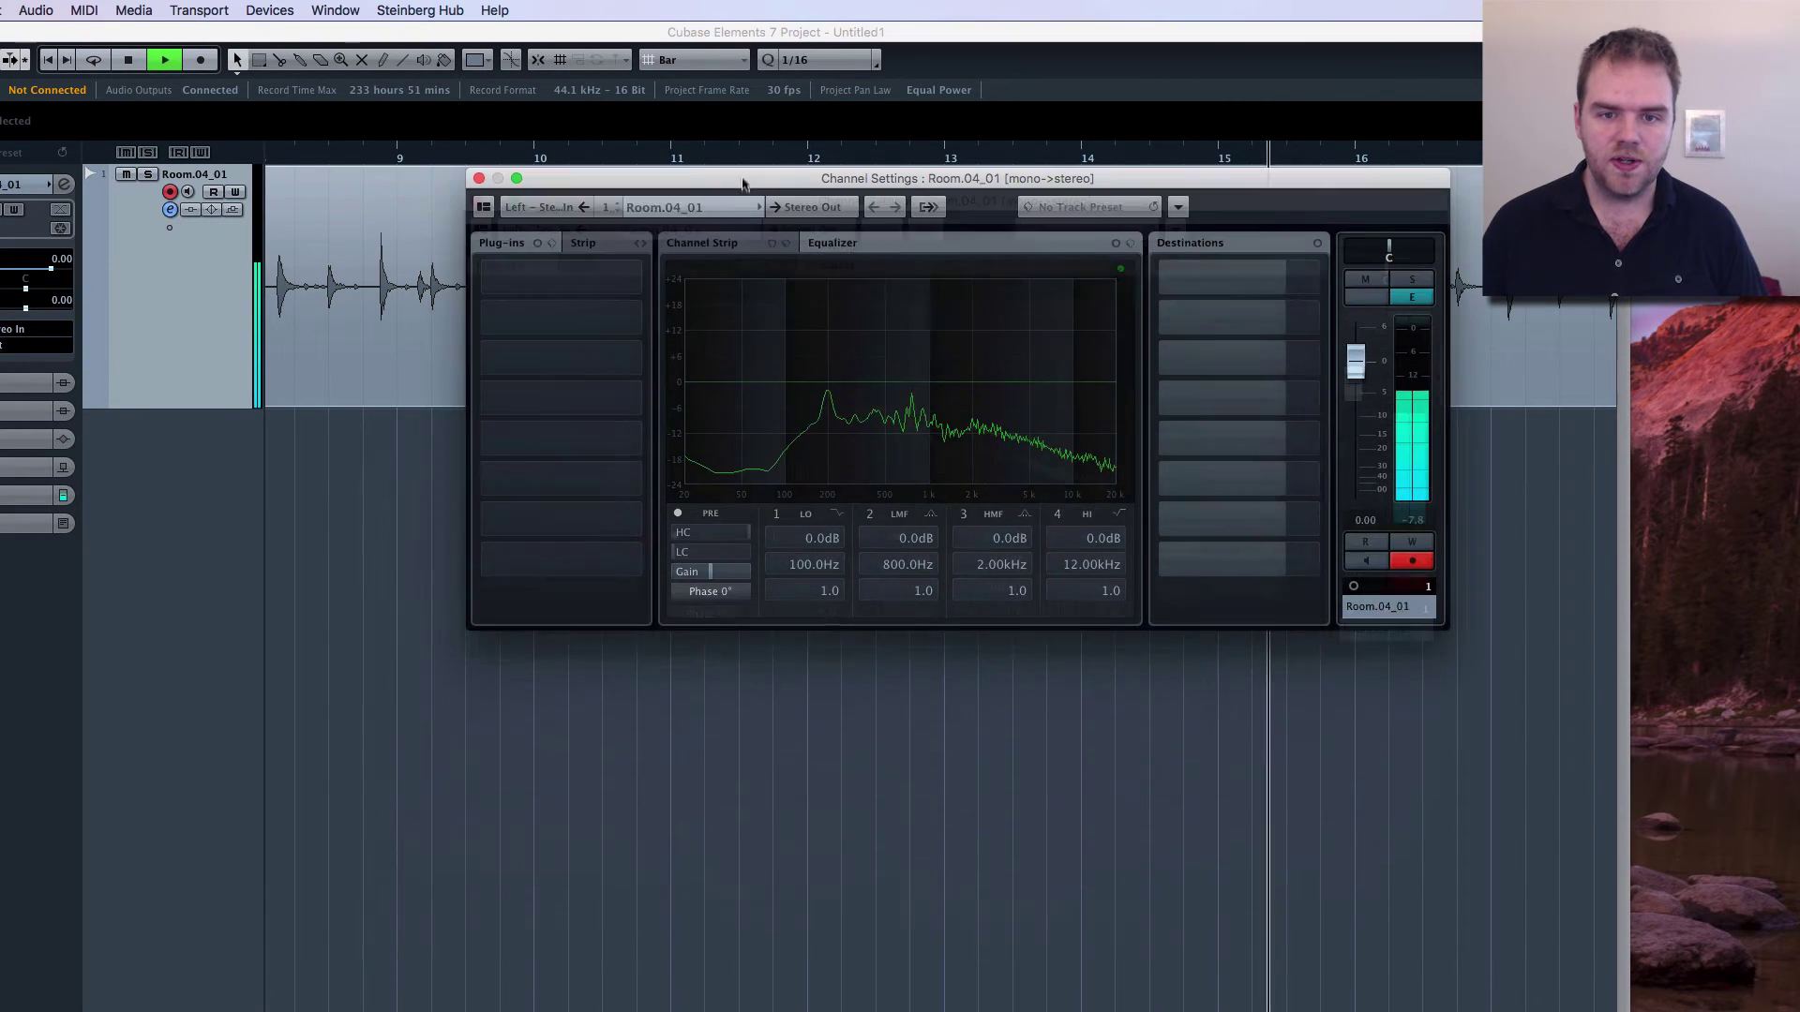
left_click(620, 274)
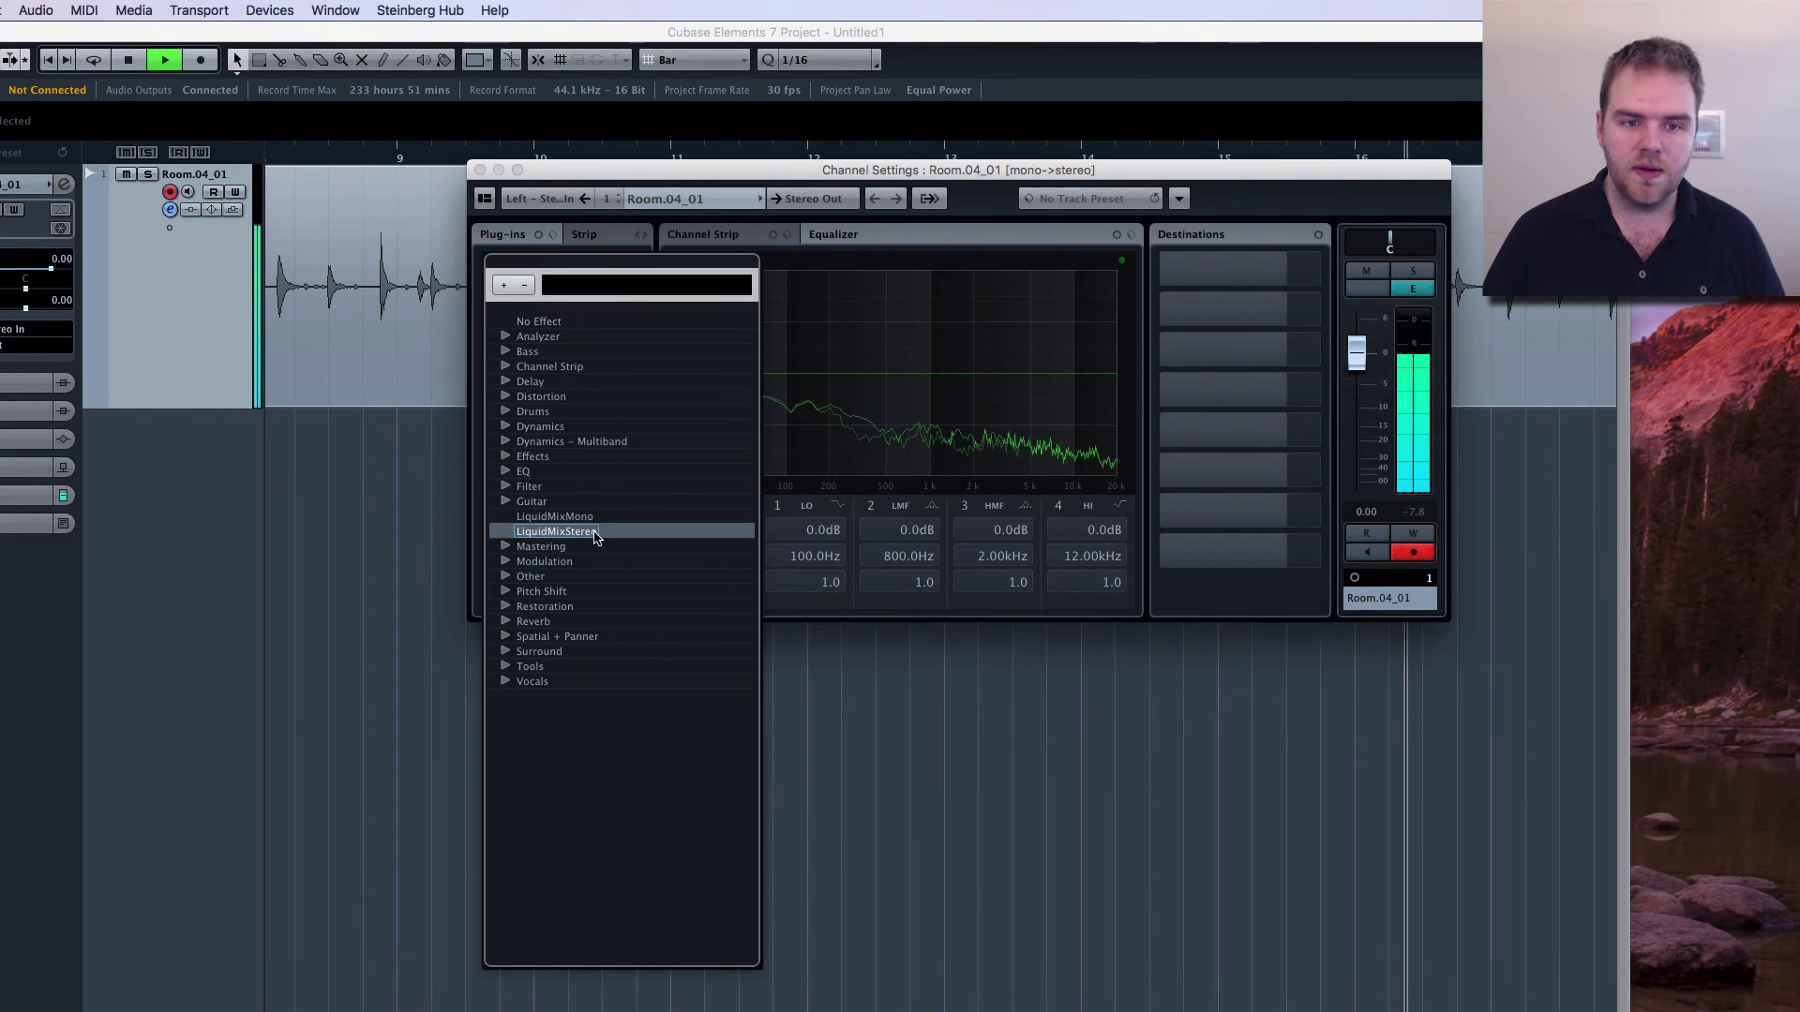
left_click(595, 538)
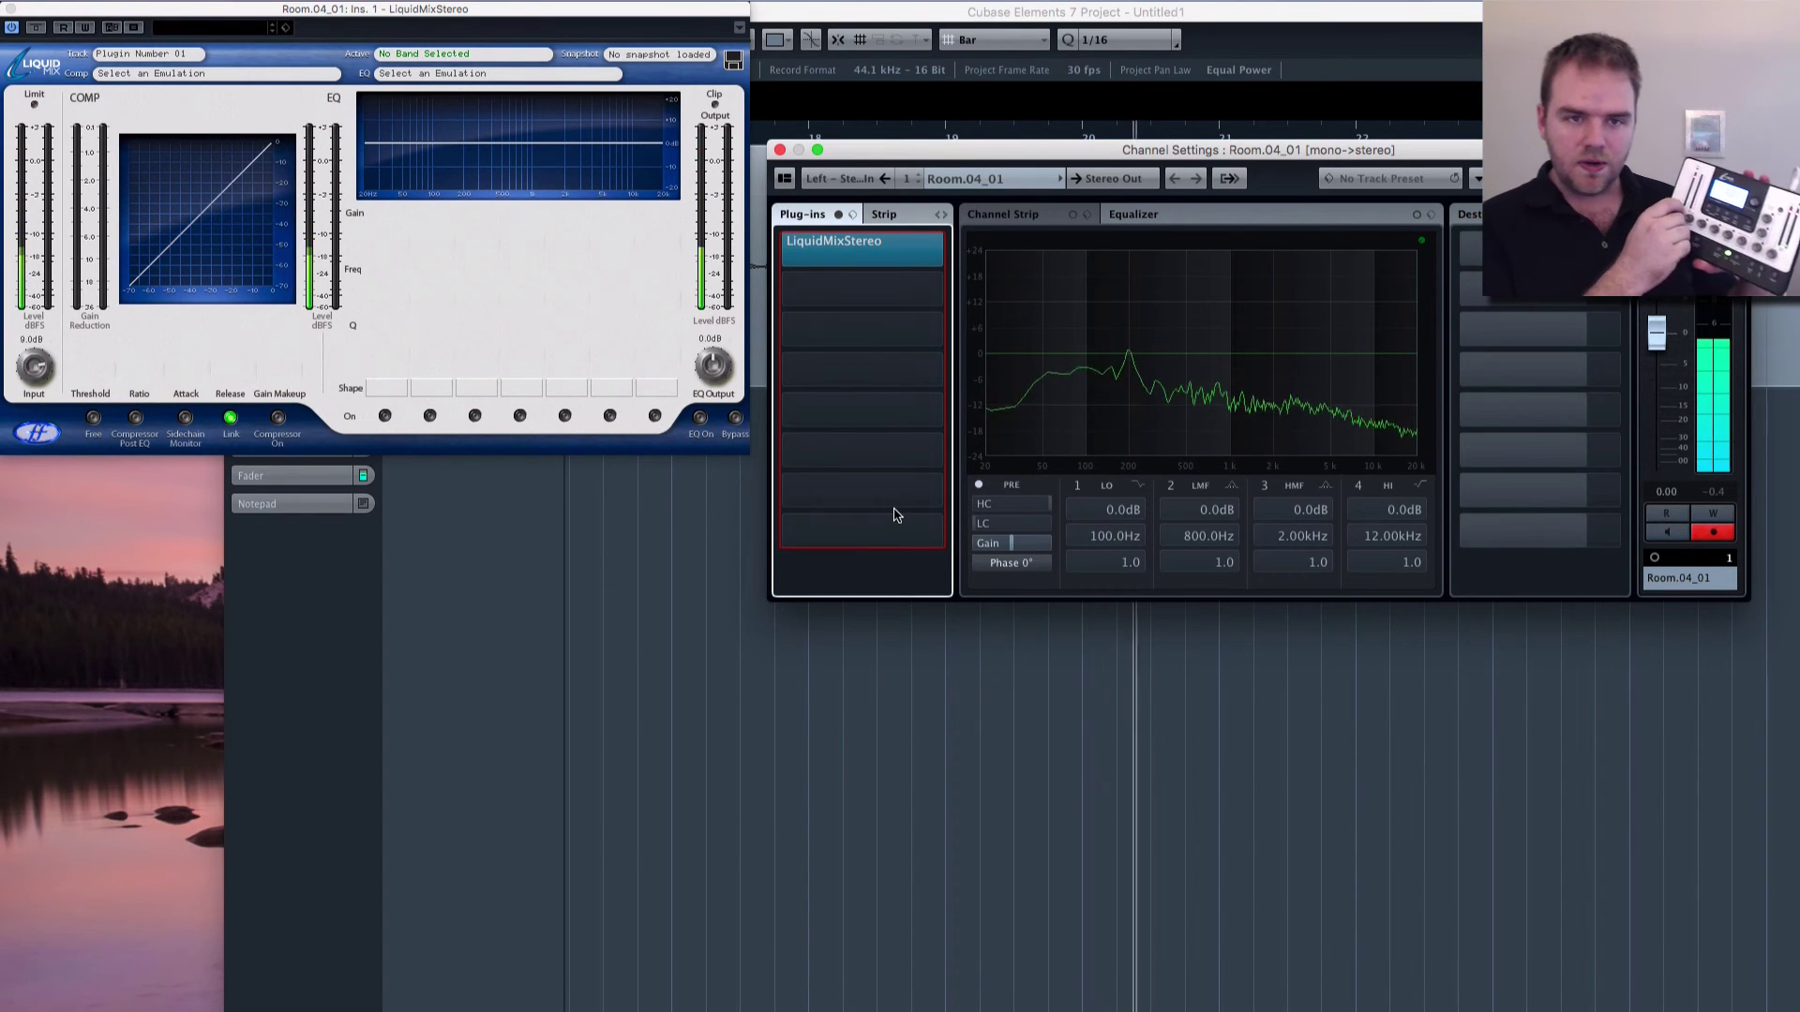
- Set the Comp emulation to Leveller: US Classic Tube 3, show VST Performance, and close the plug-in window
left_click(234, 73)
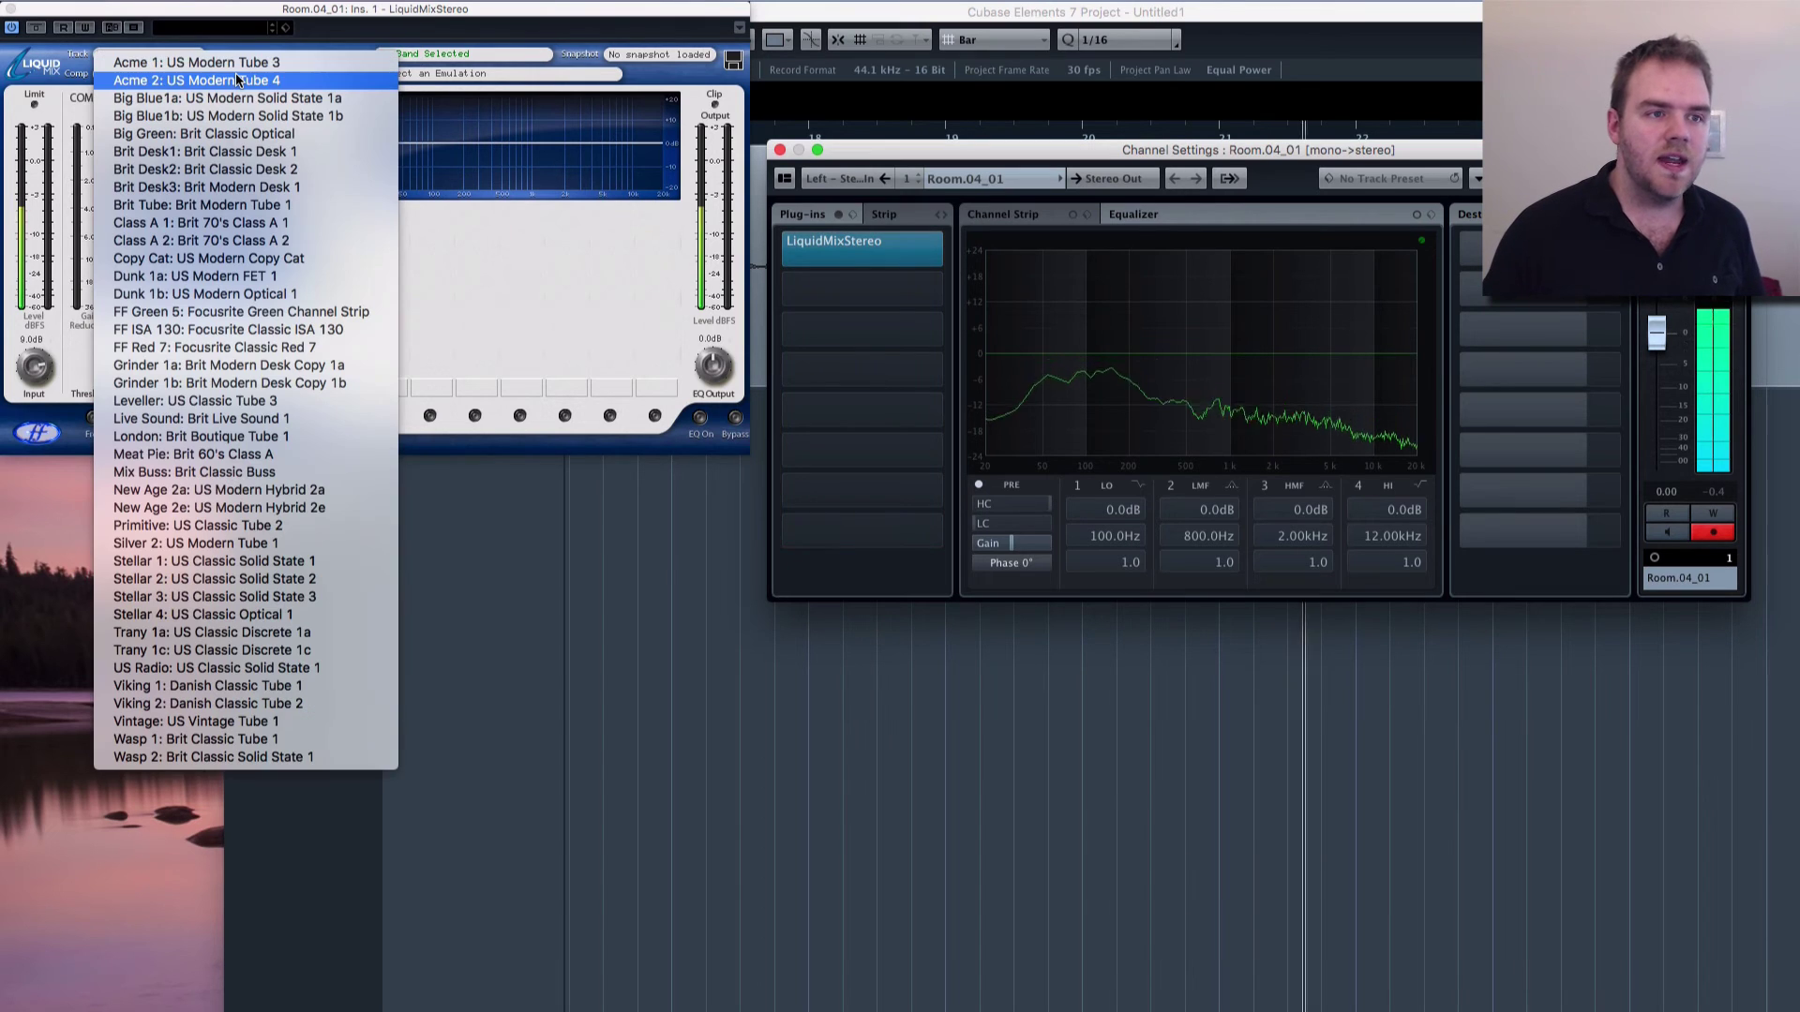
left_click(299, 405)
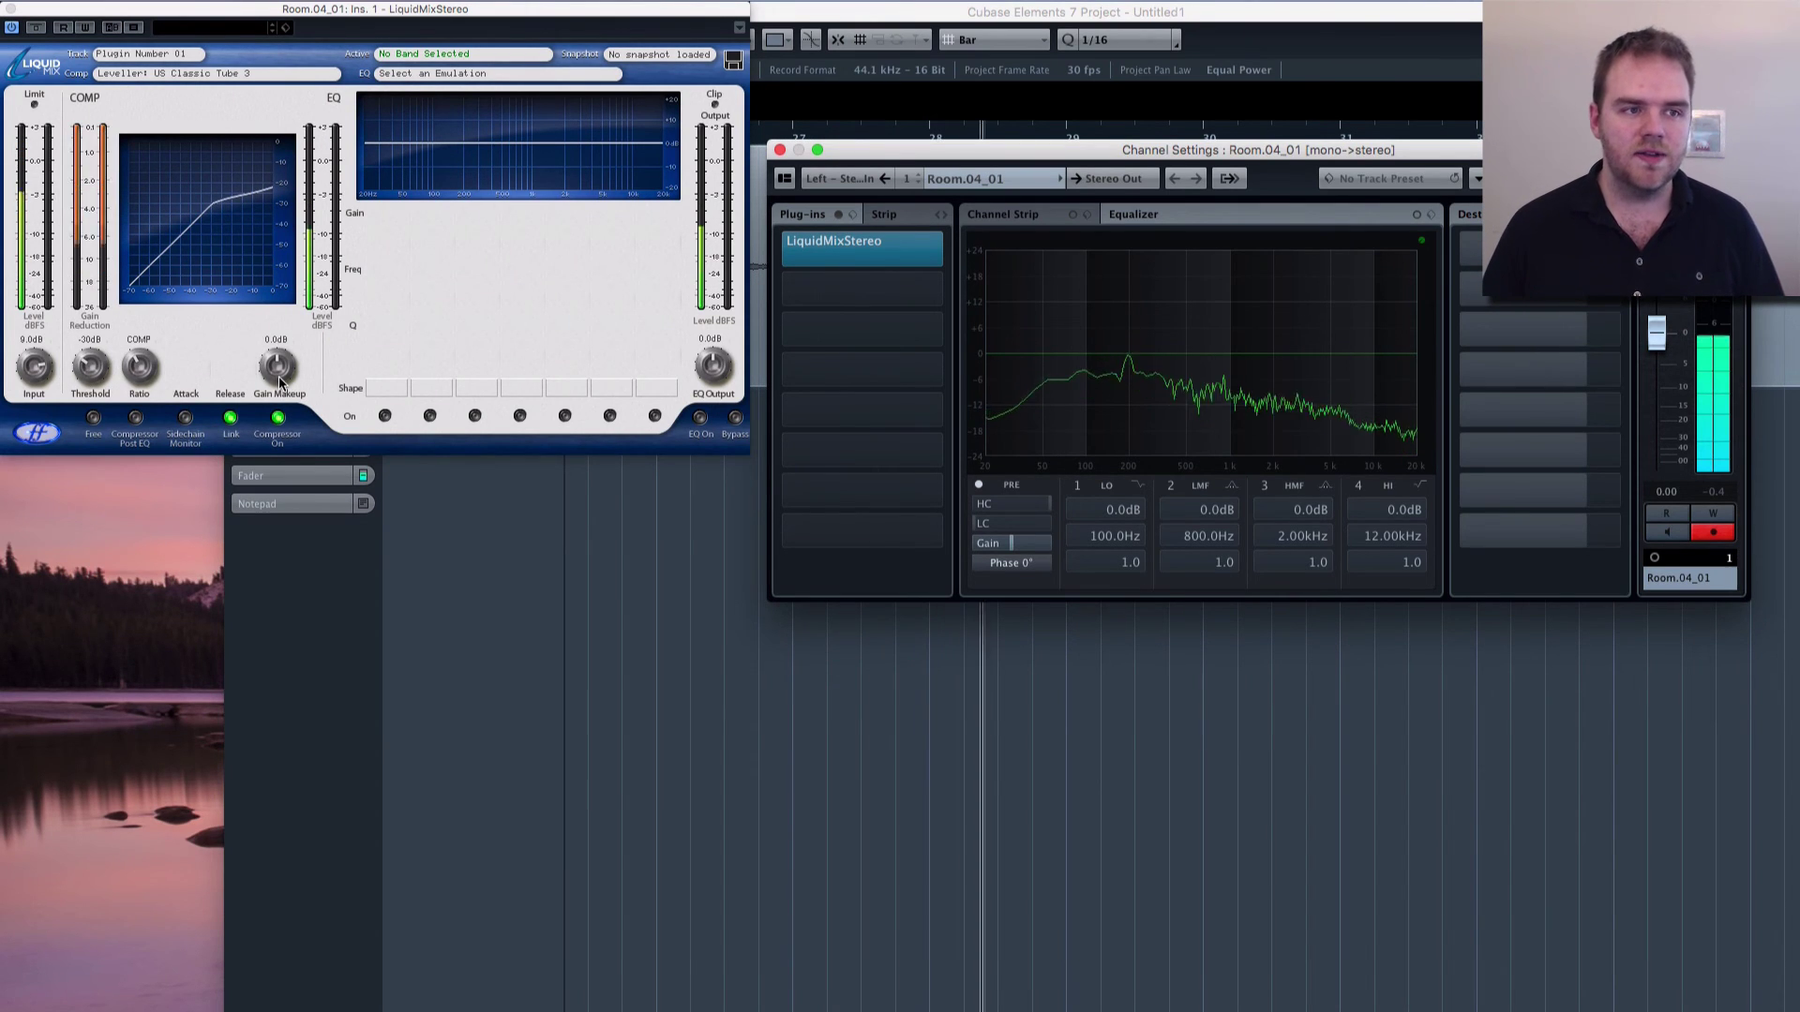
key("F12")
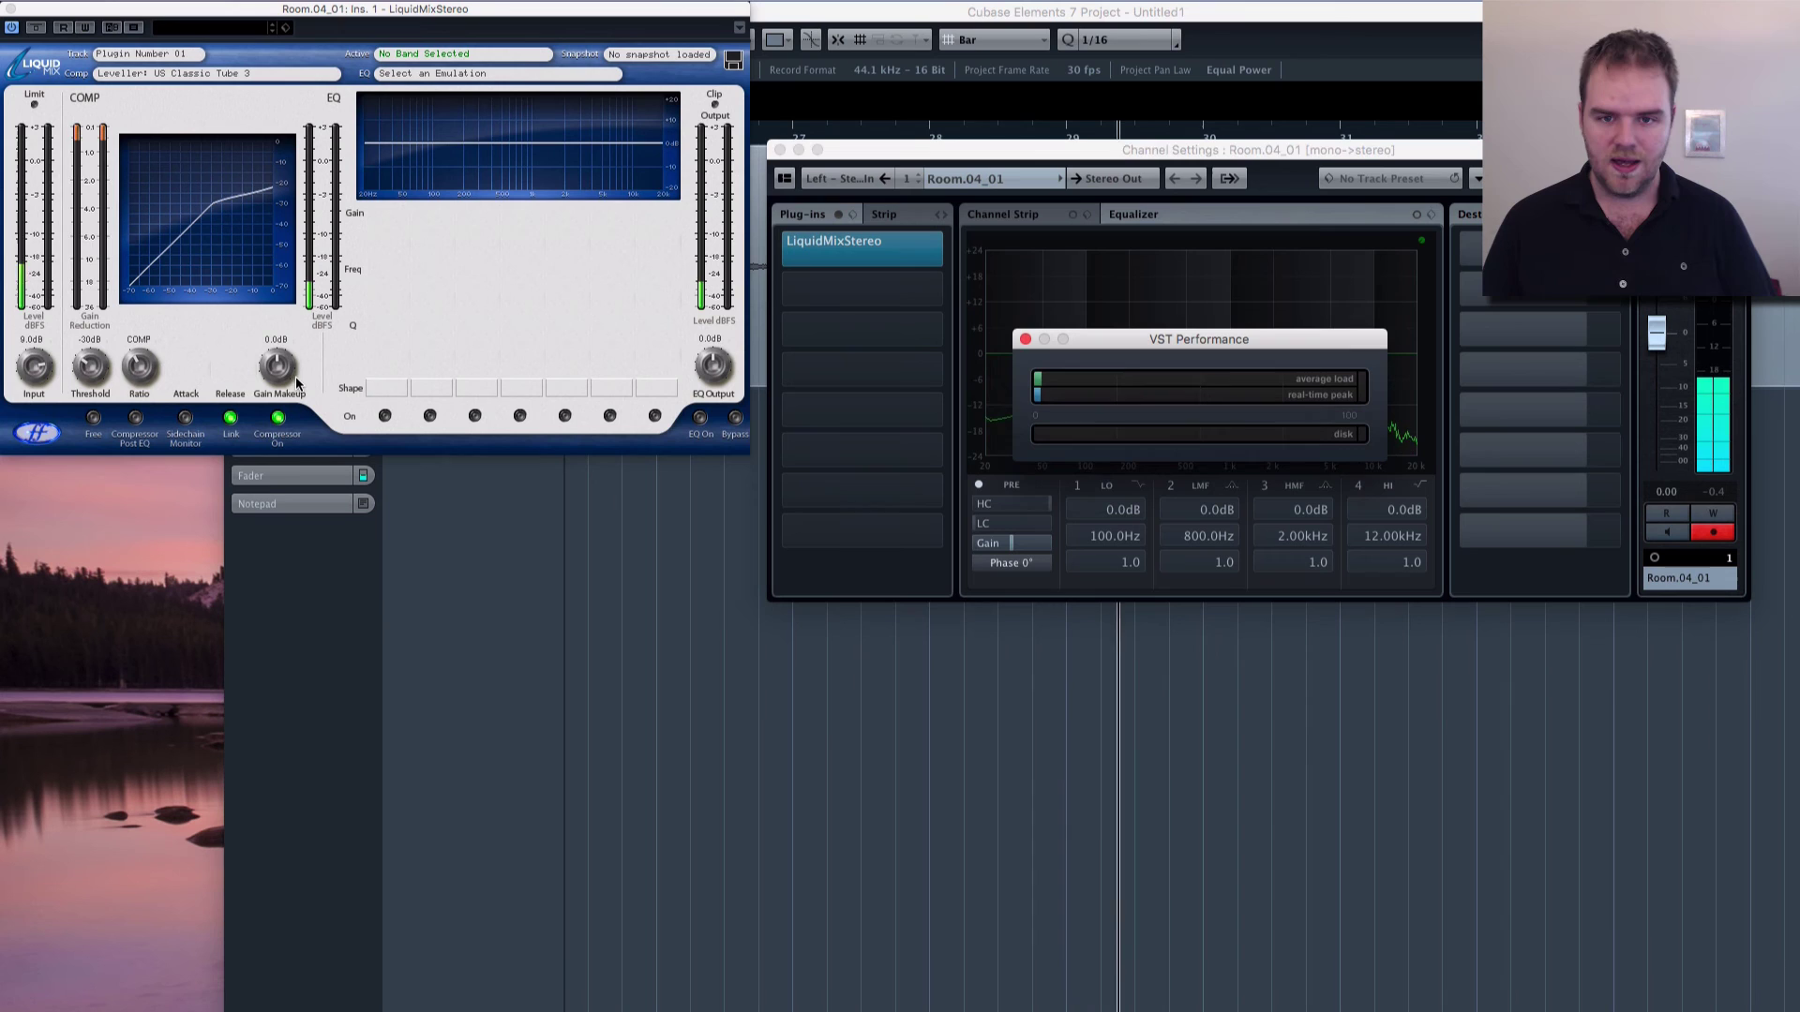
left_click_drag(1175, 330, 1172, 3)
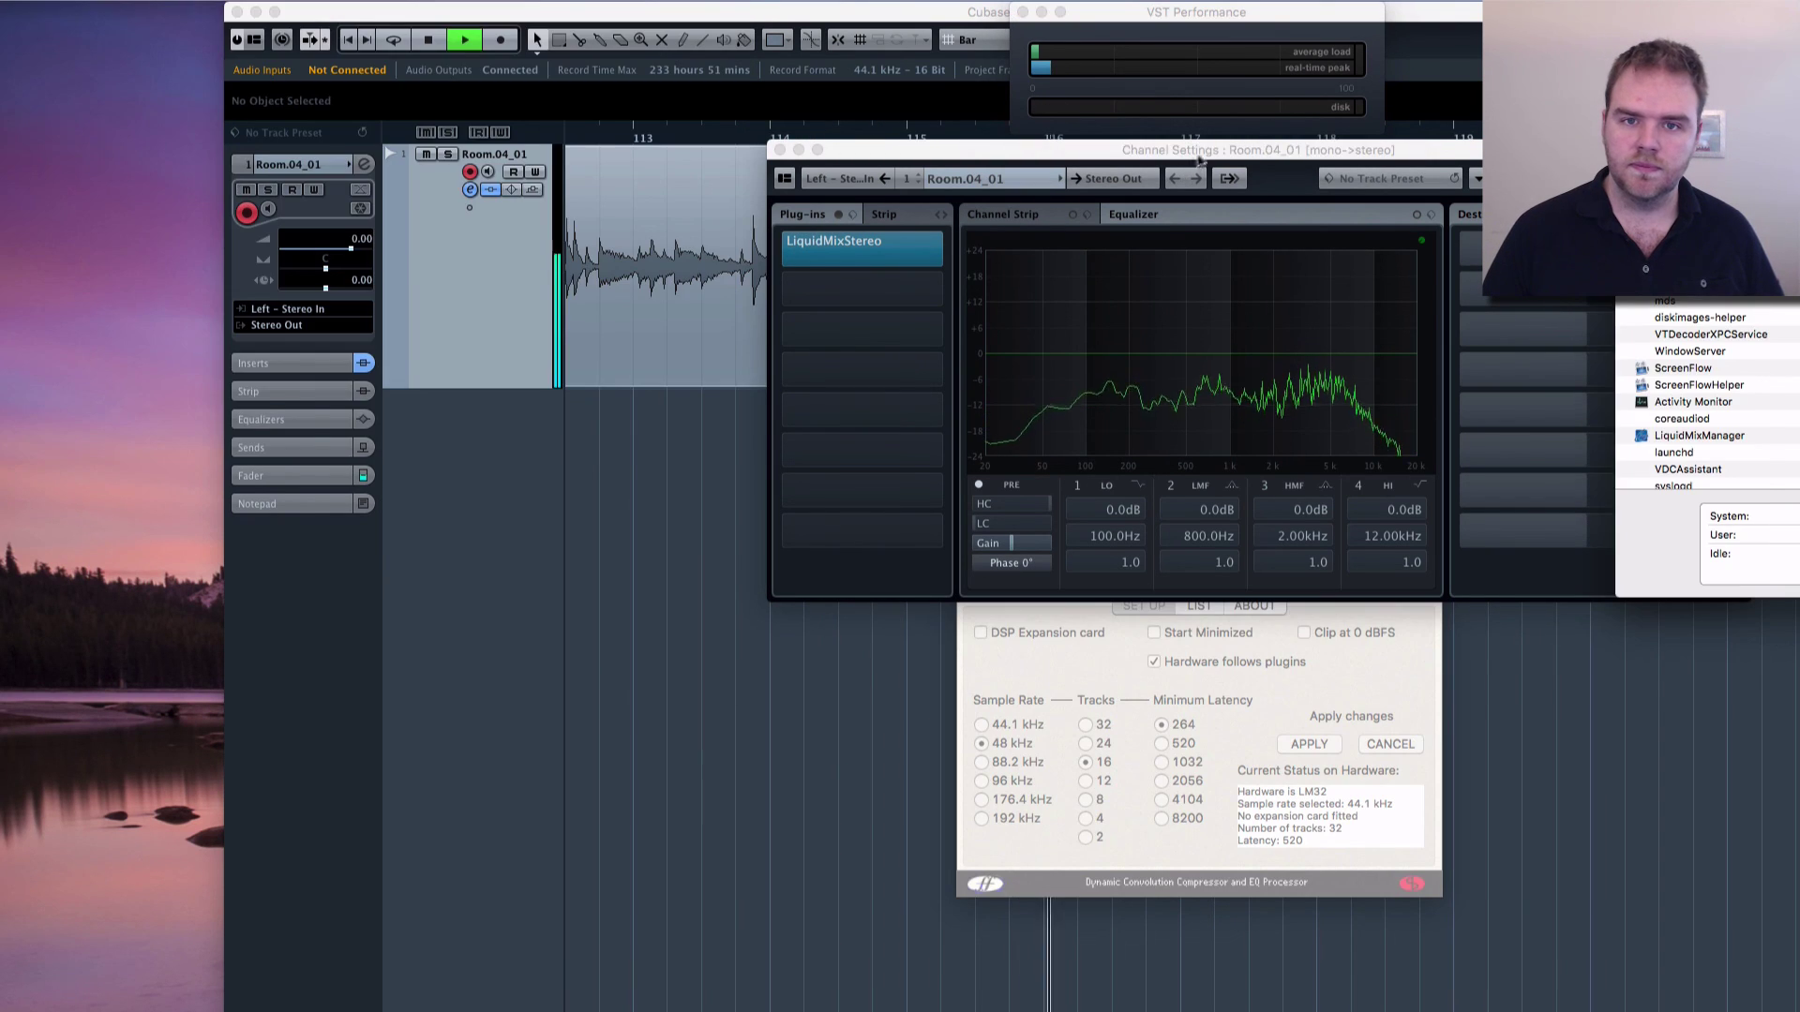
left_click(1200, 154)
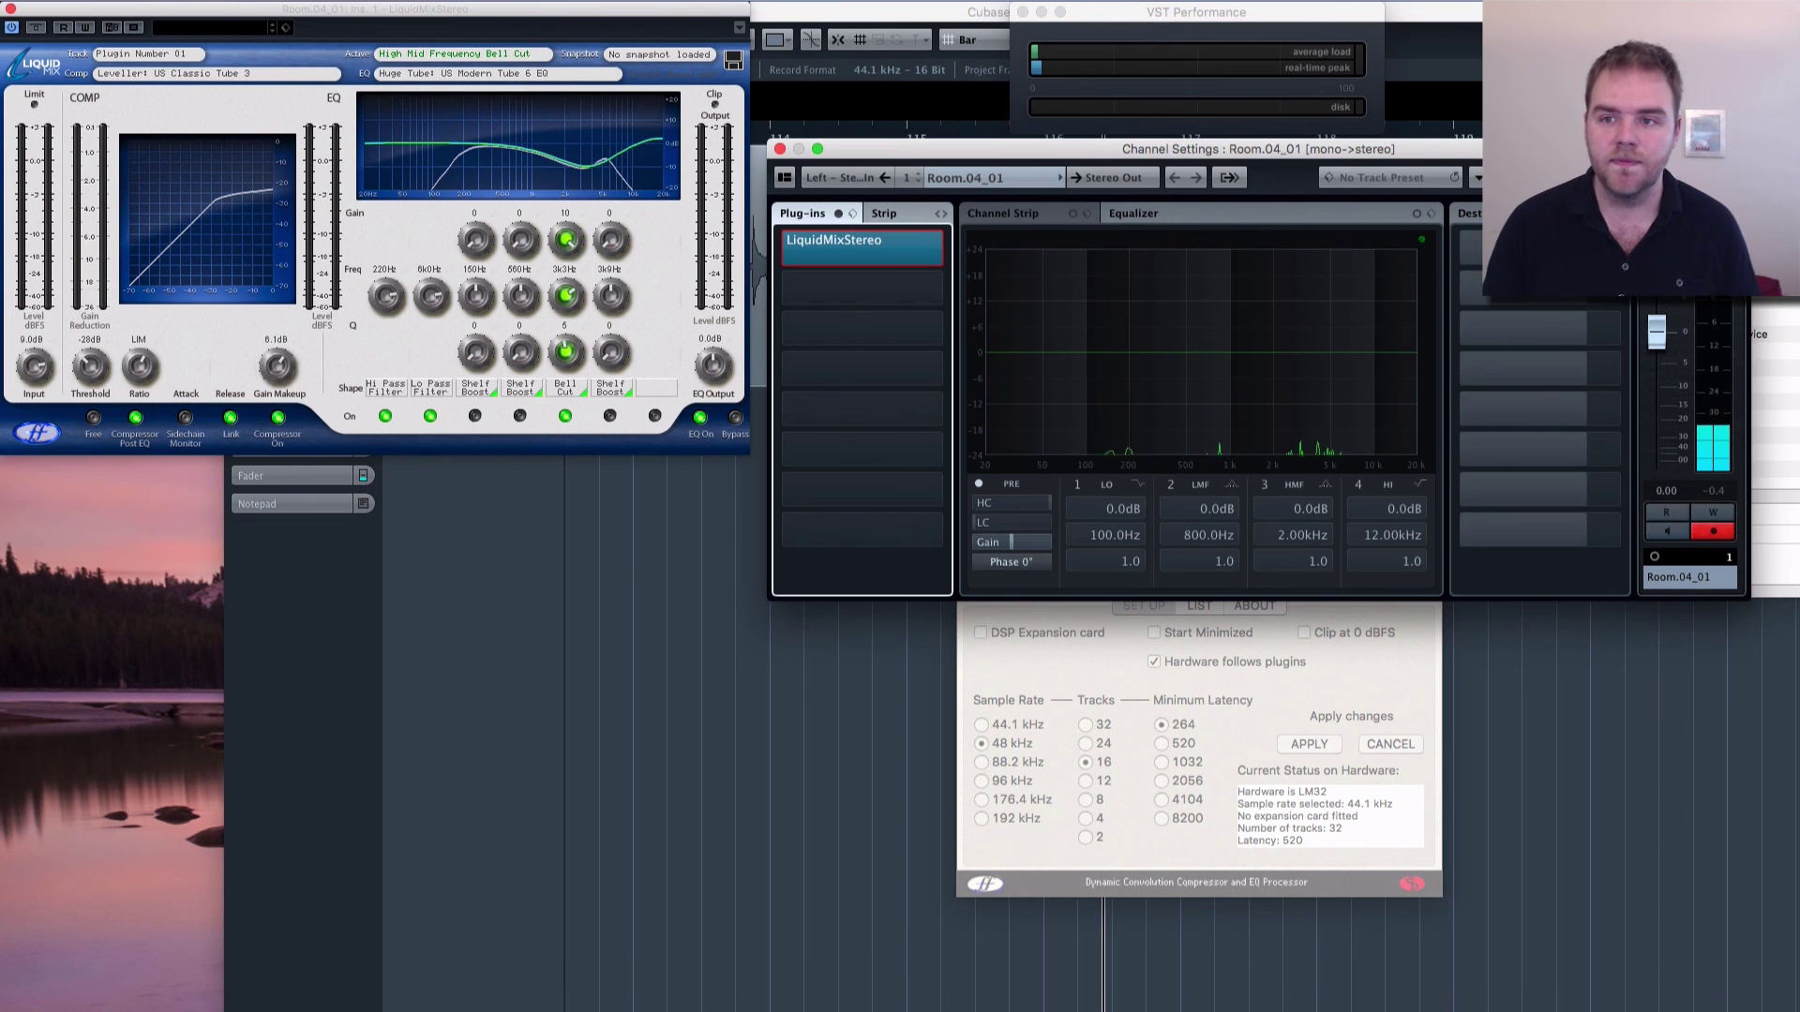
key("super+w")
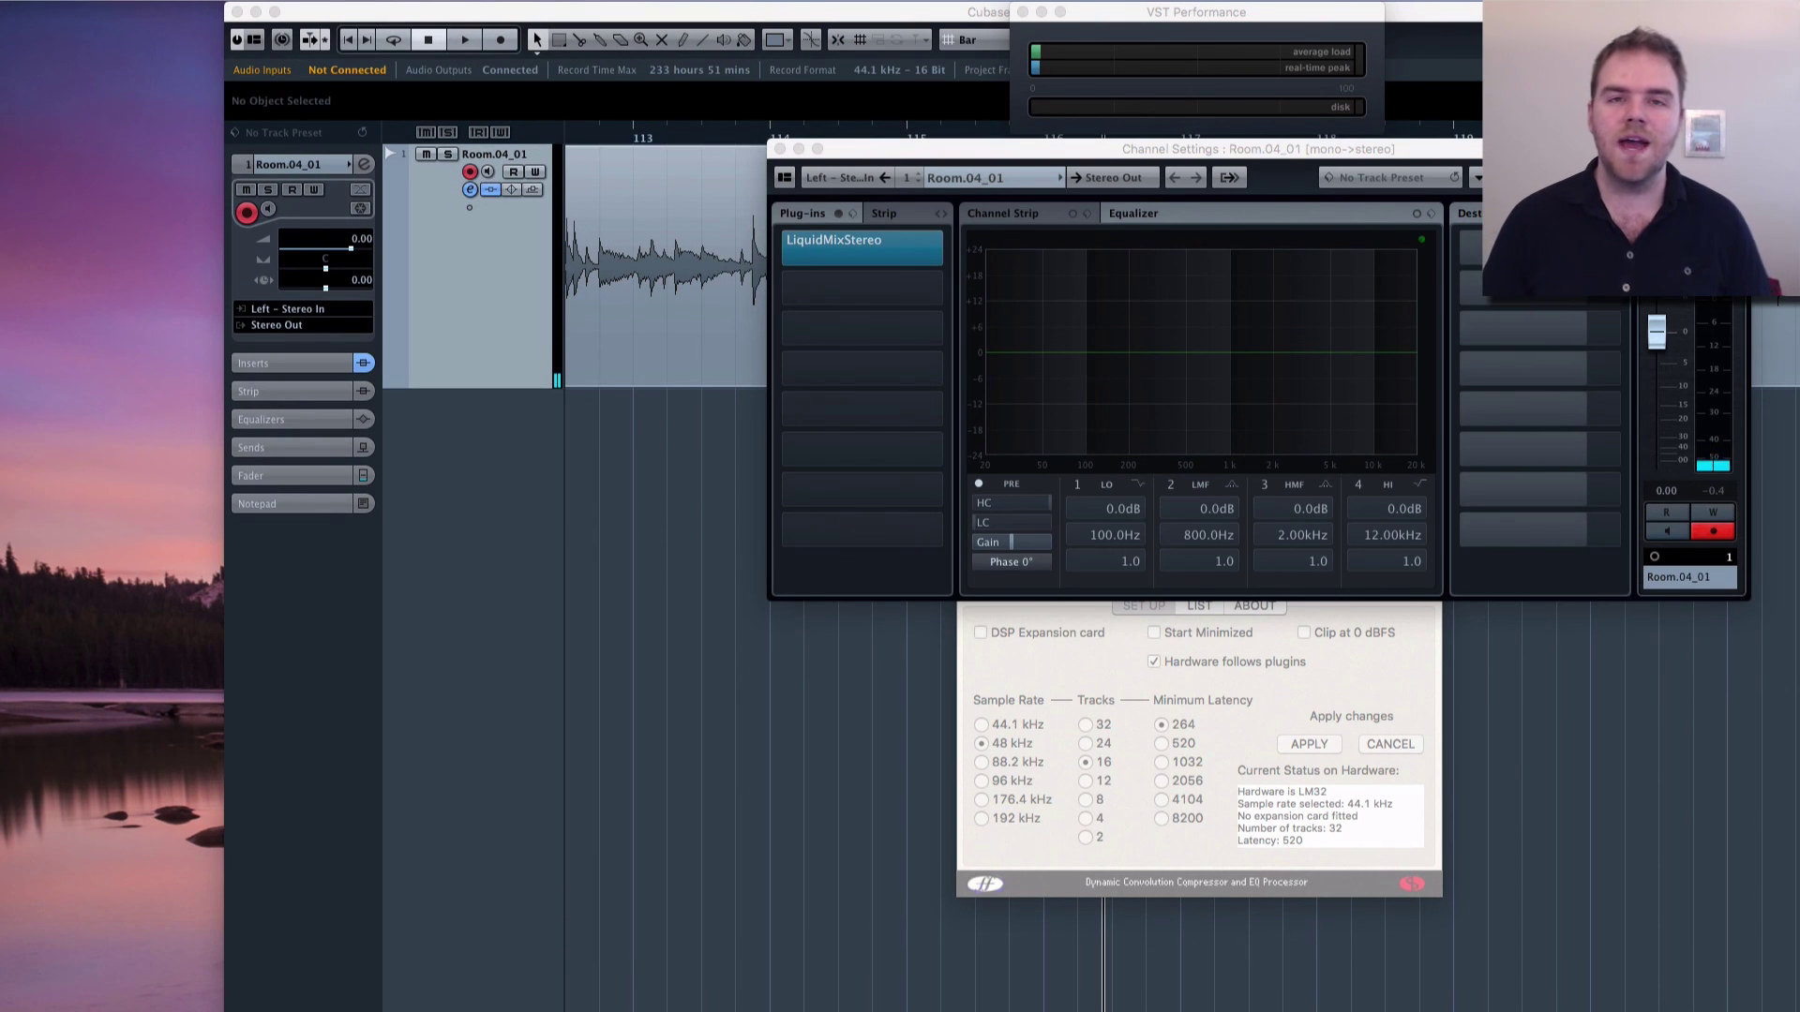